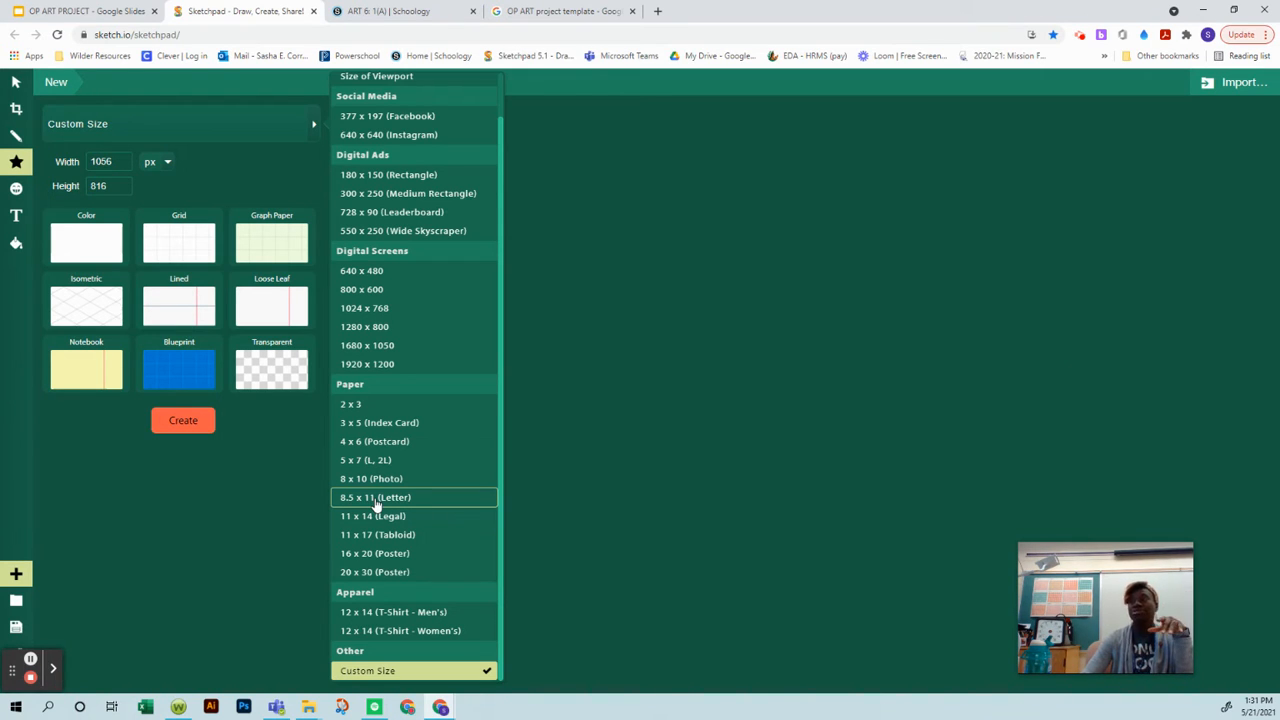
Step: Create a new 8.5 x 11 (Letter) document with the plain Color background and fit the whole page in view
left_click(376, 500)
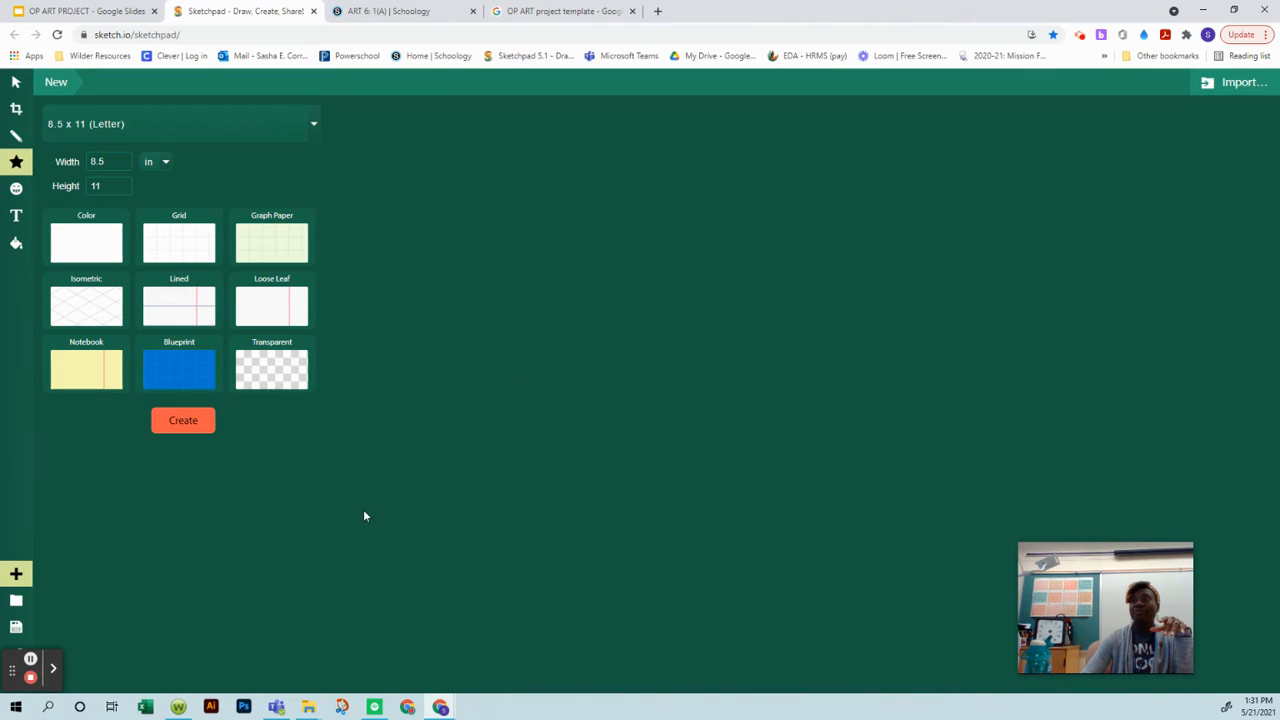
left_click(99, 246)
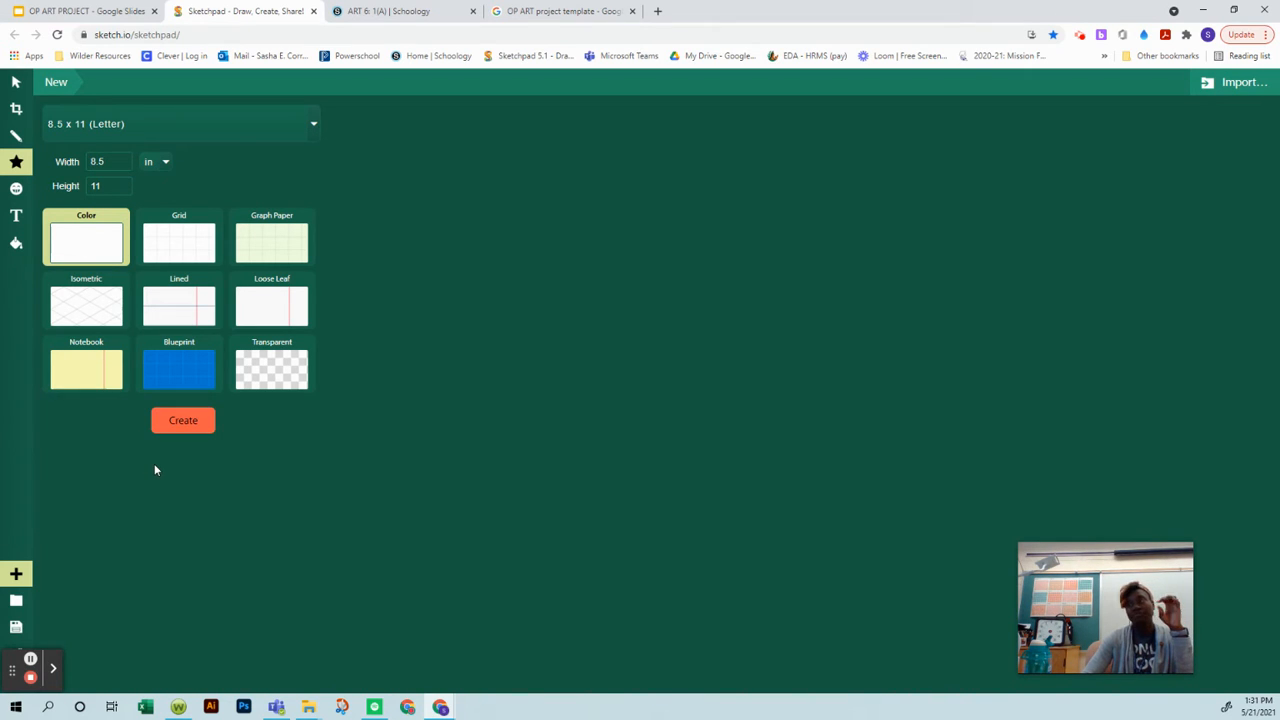
left_click(183, 421)
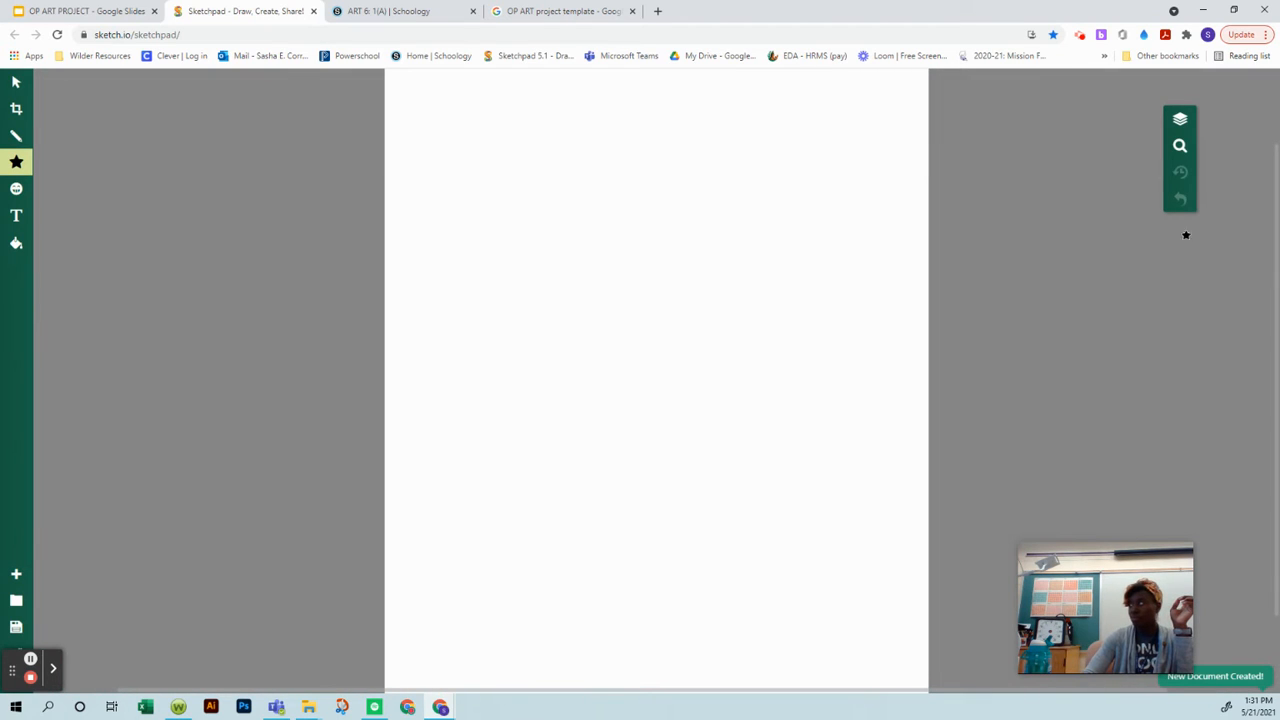
left_click(1180, 148)
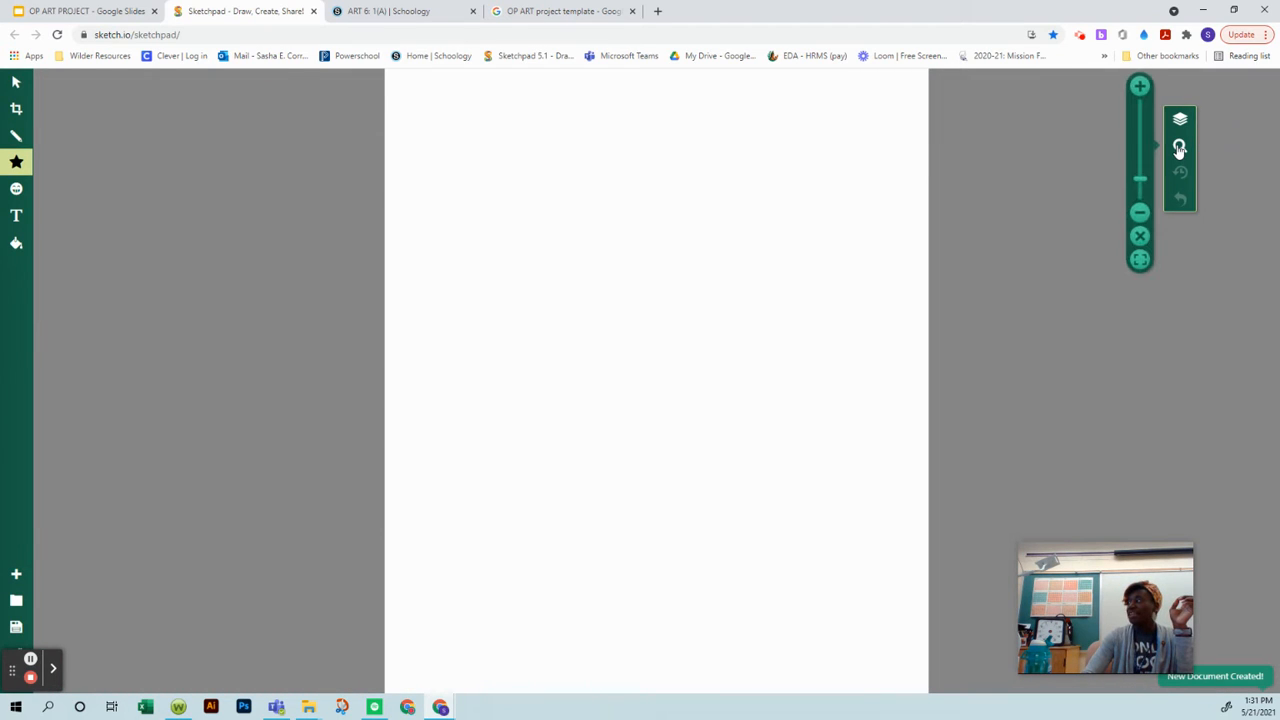
left_click(1139, 259)
left_click(1139, 212)
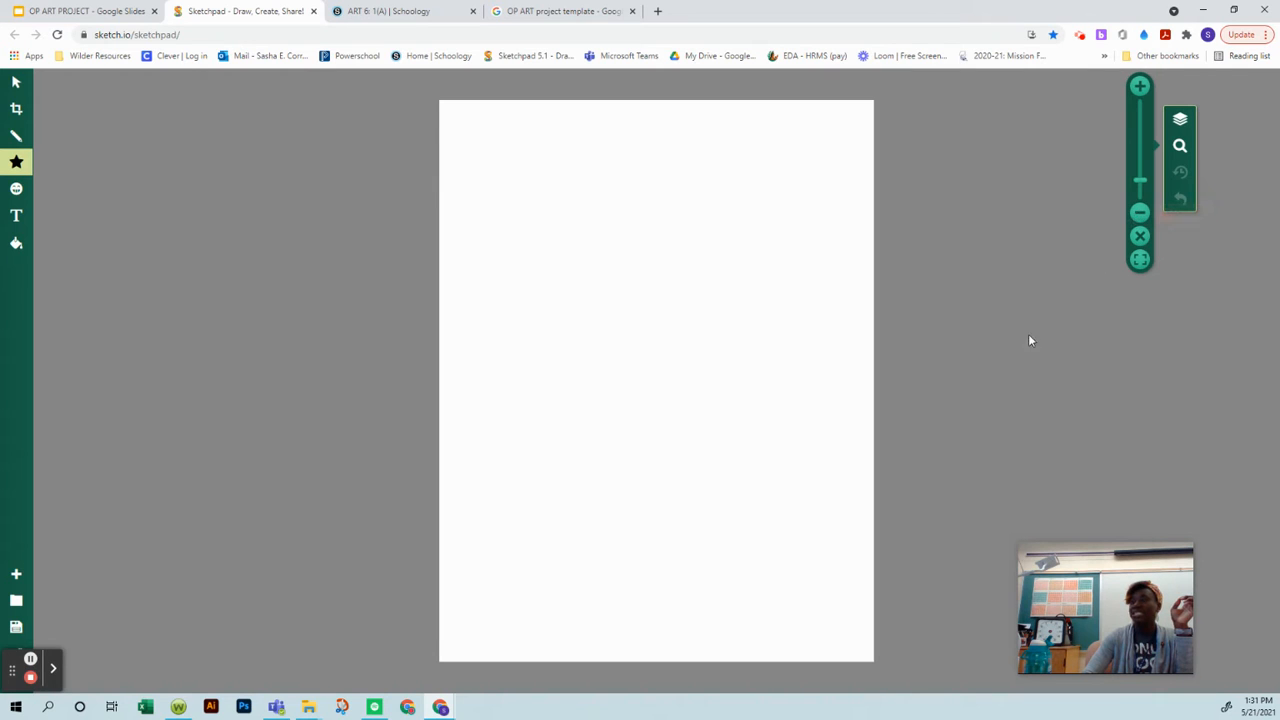
Step: Load the image Vertical Lines.png from the Downloads folder onto the page as clipart
left_click(16, 190)
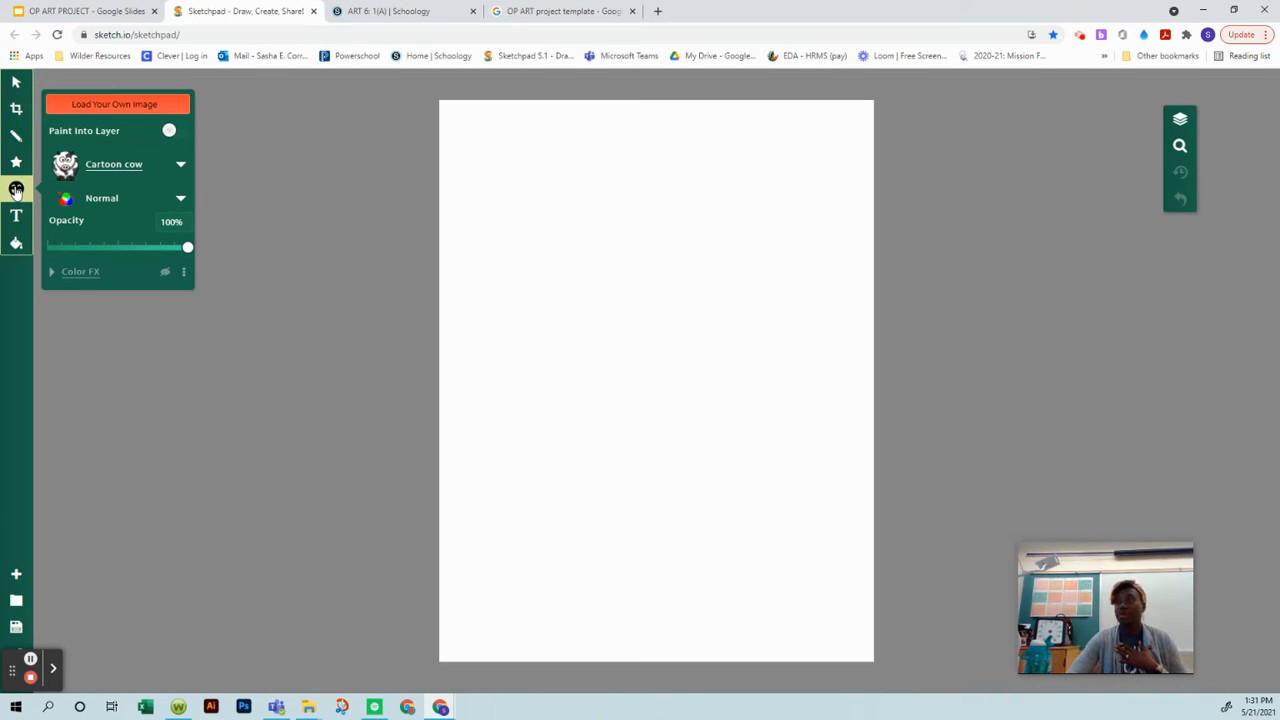
left_click(113, 107)
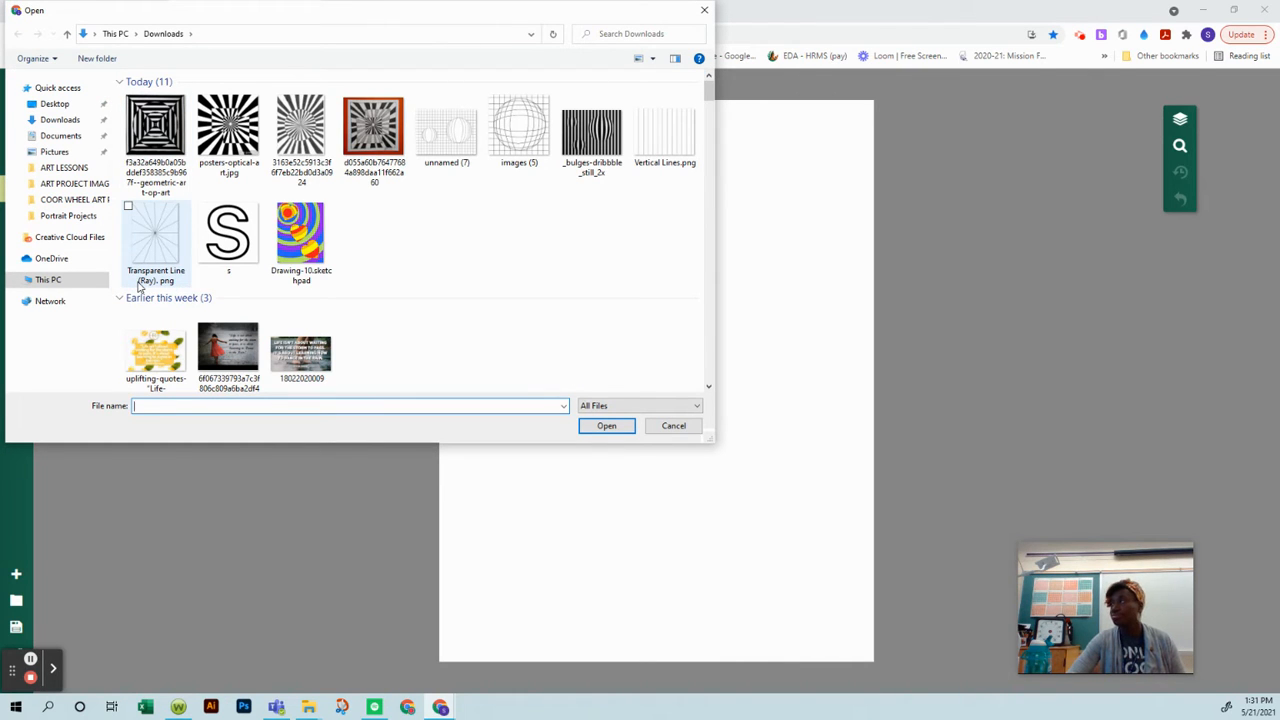
left_click(640, 107)
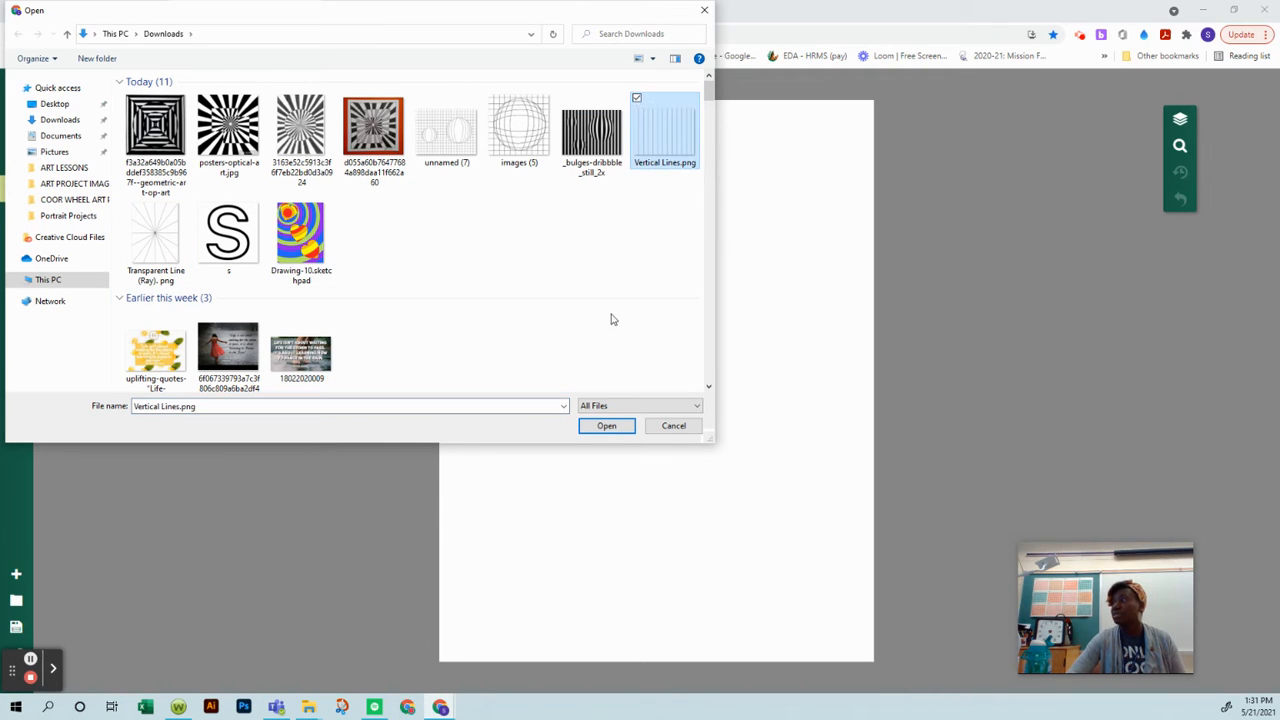
left_click(610, 427)
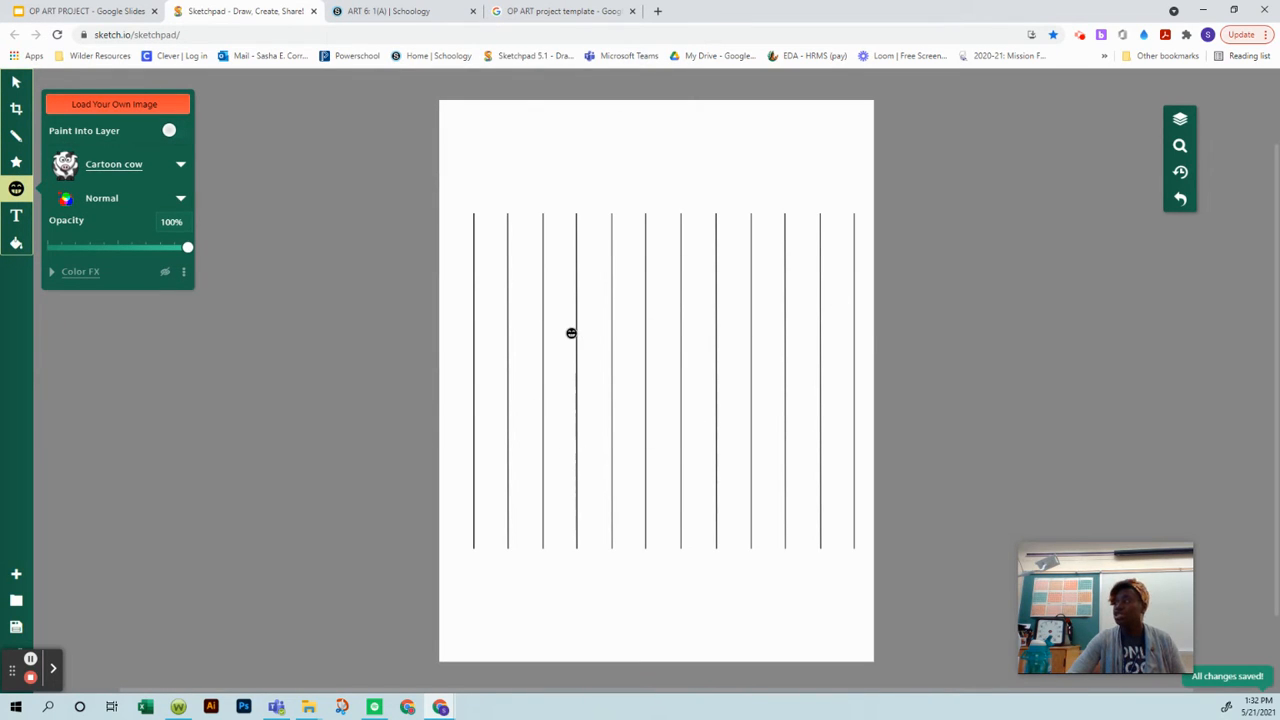
Step: Stretch the vertical lines image on all four sides so it extends slightly beyond every page edge, and deselect it
left_click(16, 82)
left_click(473, 278)
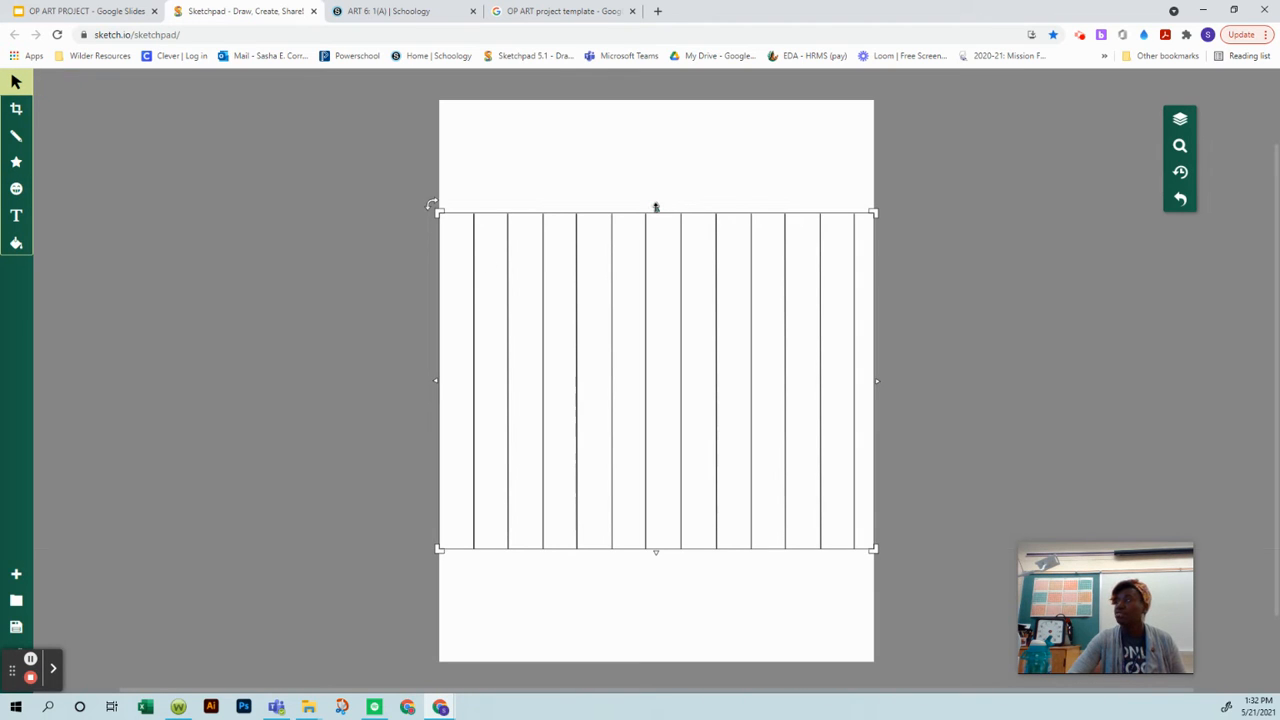
left_click_drag(656, 207, 652, 82)
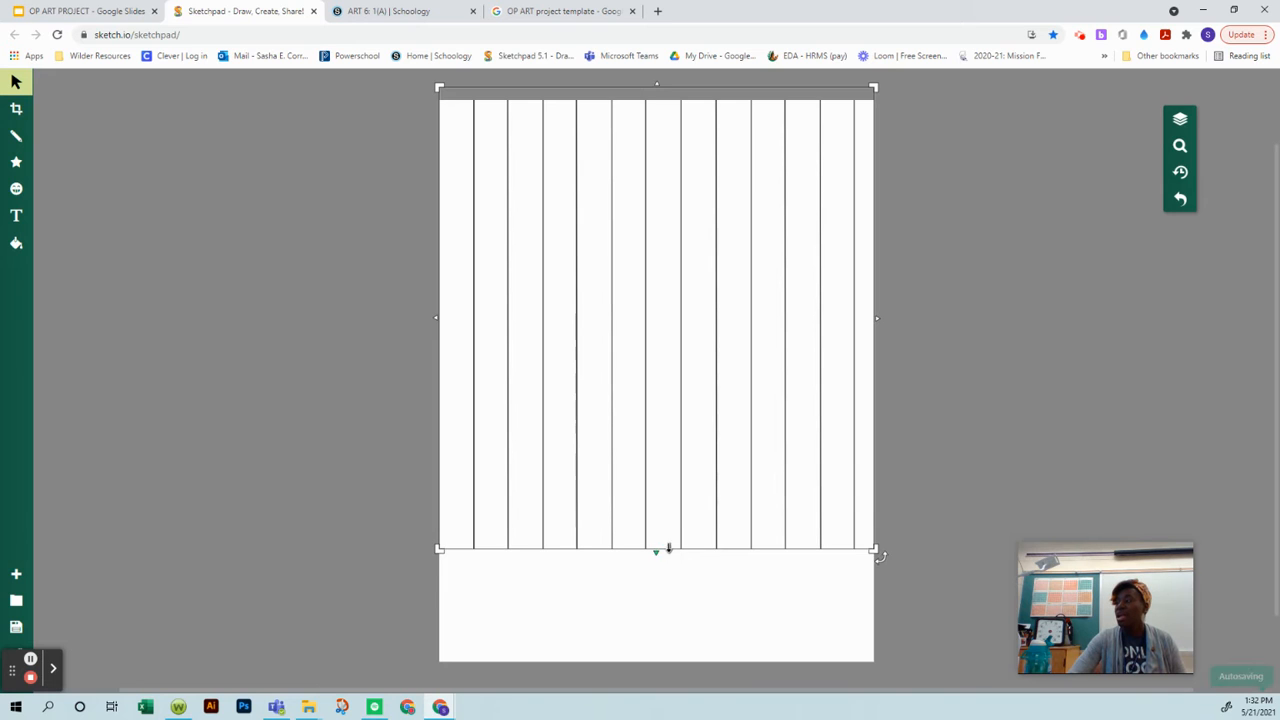
left_click_drag(657, 550, 655, 677)
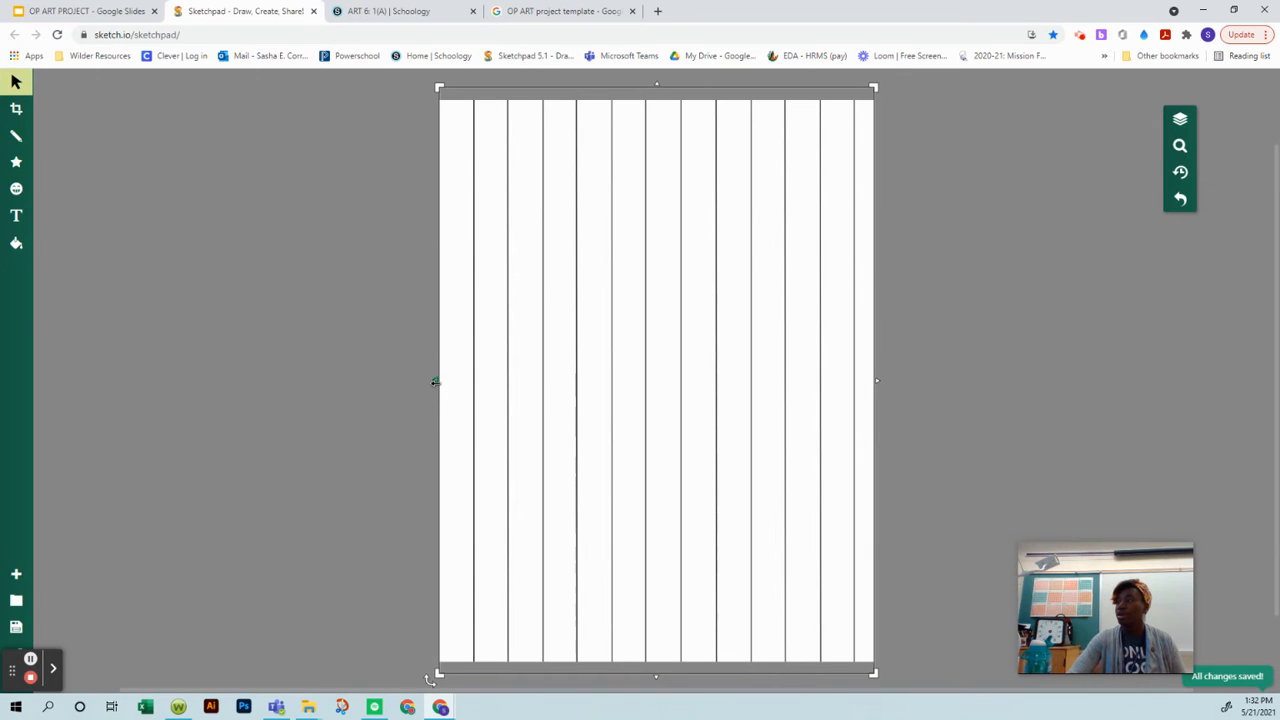
left_click_drag(435, 381, 431, 380)
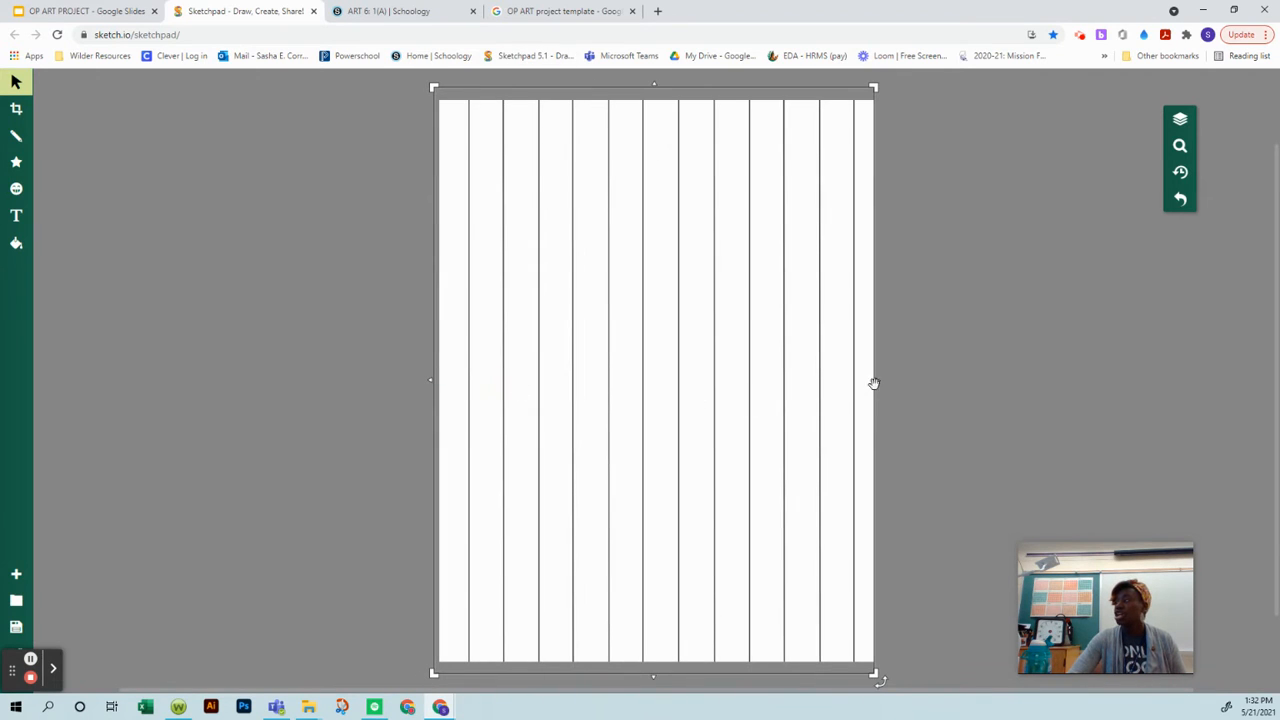
left_click_drag(876, 381, 884, 380)
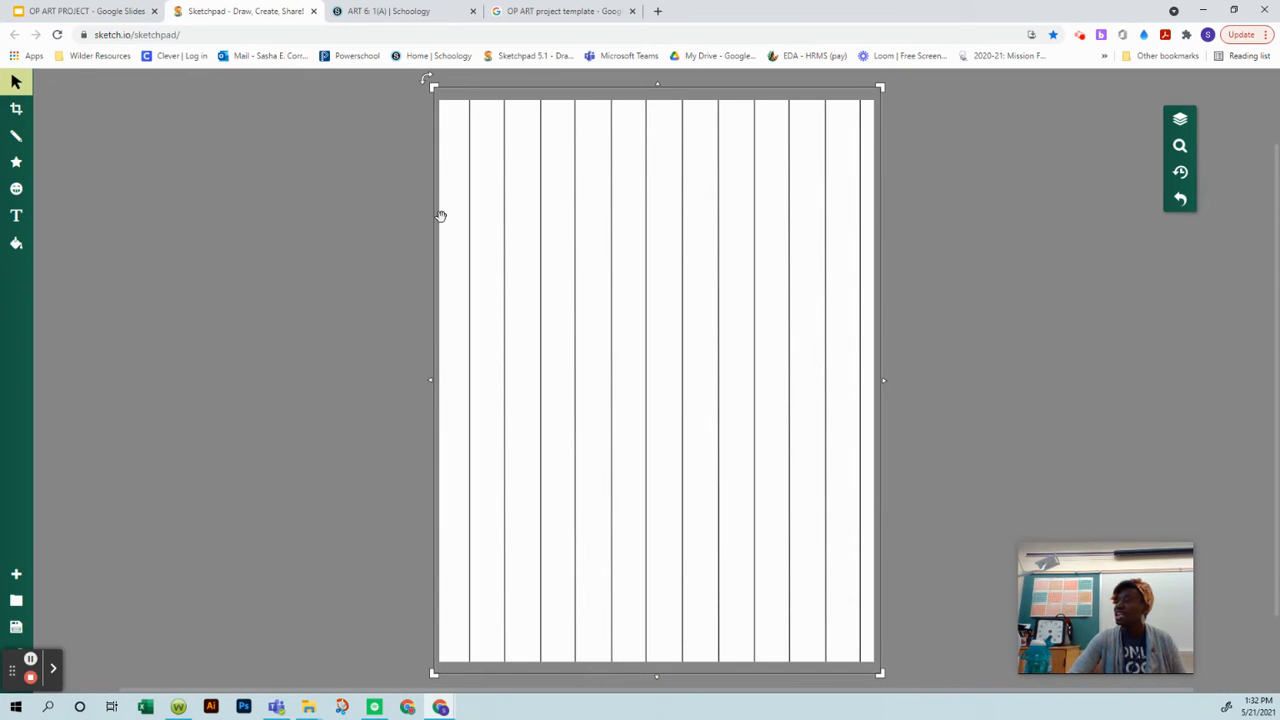
left_click(229, 358)
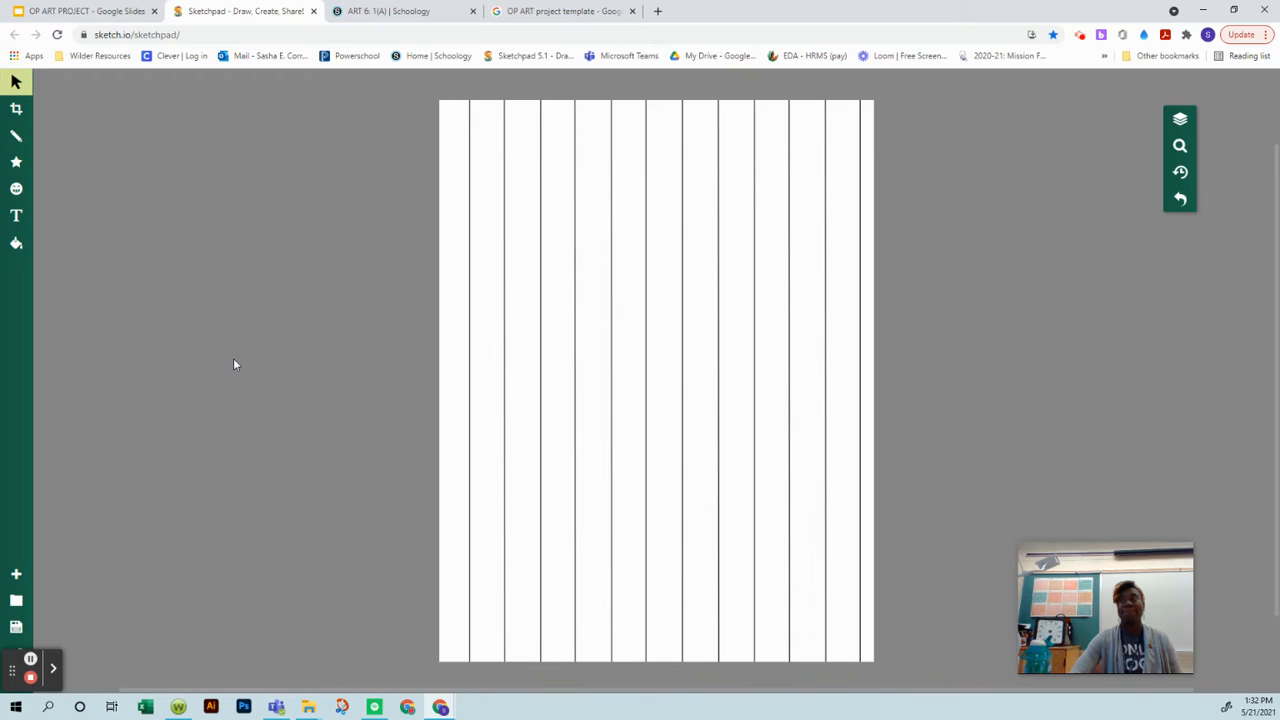
Step: Choose the Ring shape for drawing and set its fill opacity to 0%
left_click(16, 165)
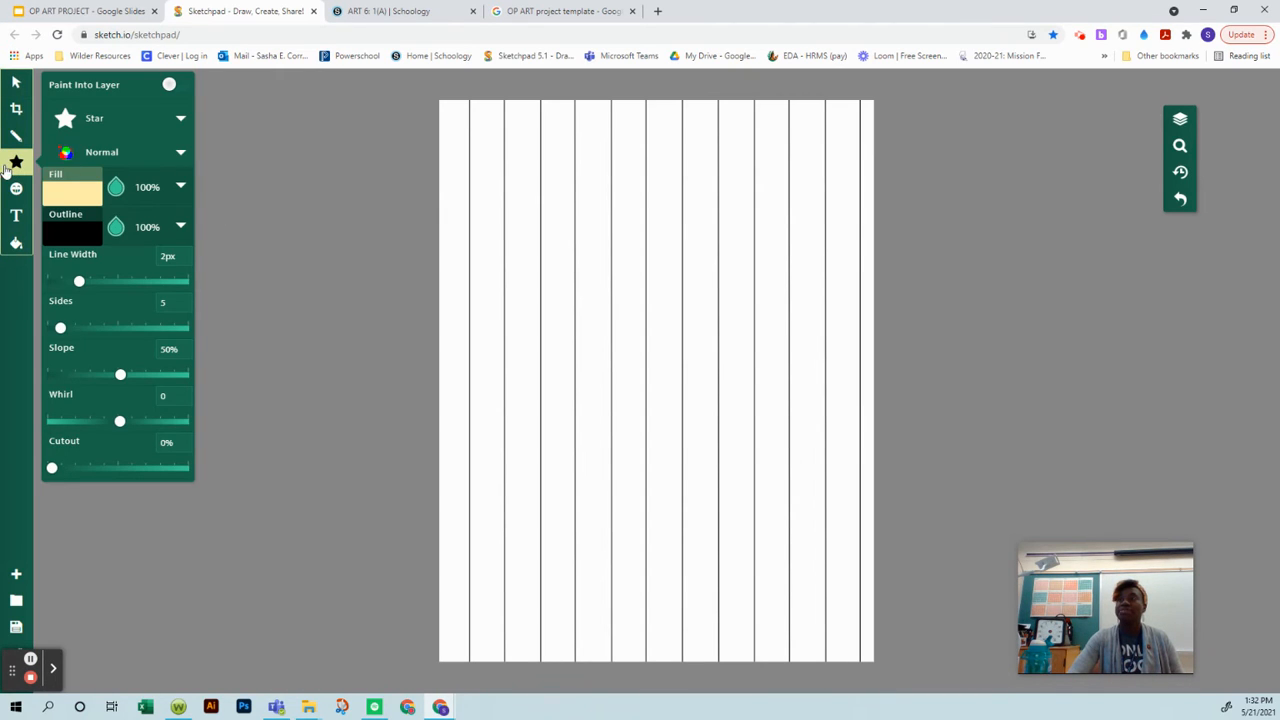
left_click(112, 124)
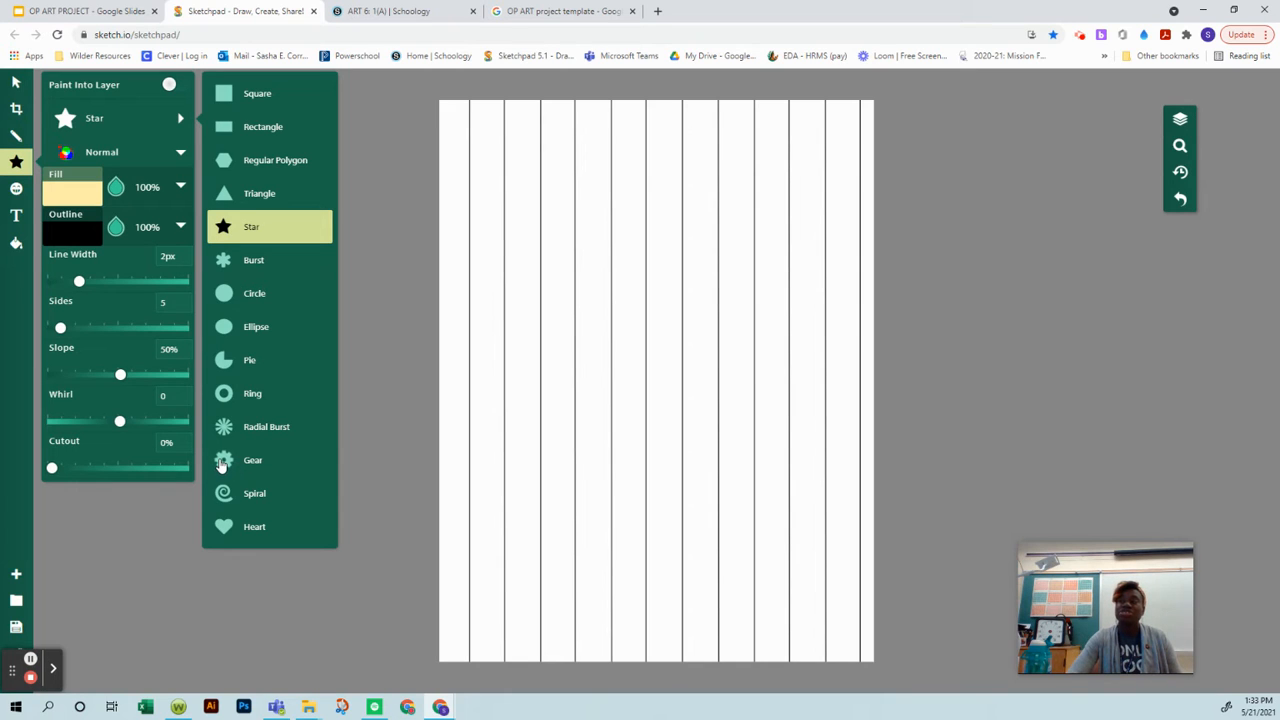
left_click(230, 395)
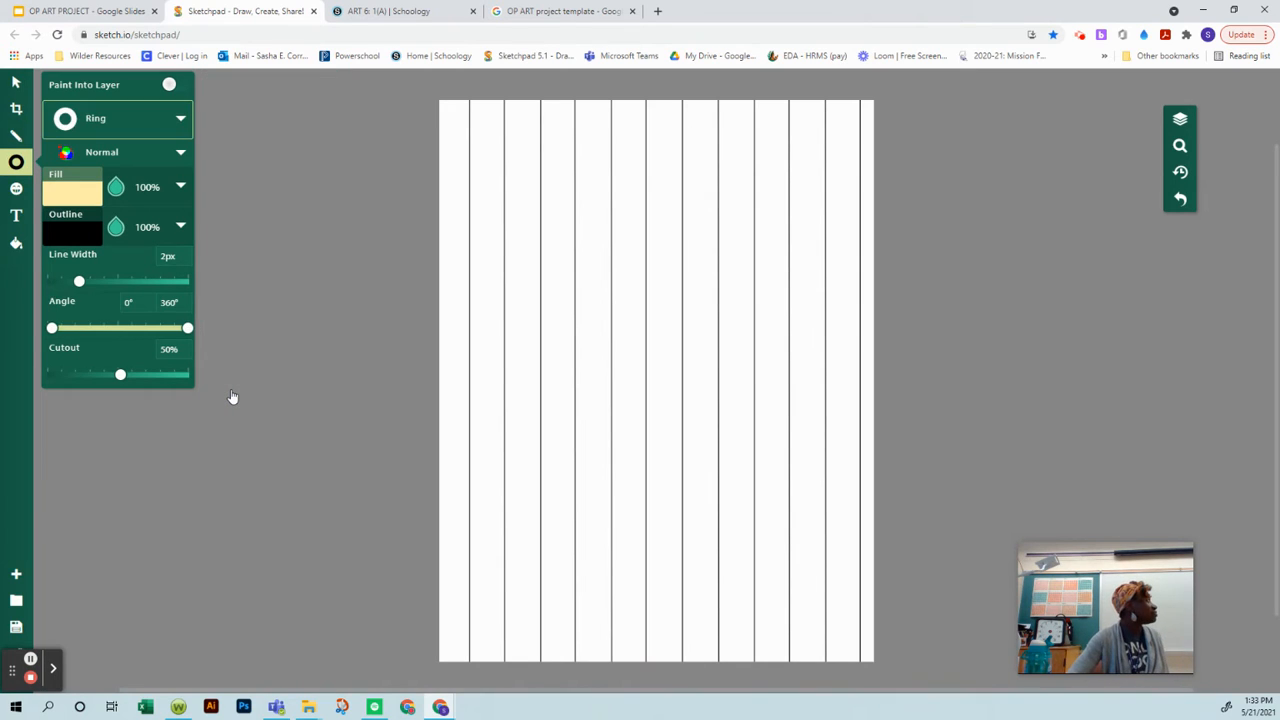
left_click(78, 194)
left_click_drag(147, 187, 138, 189)
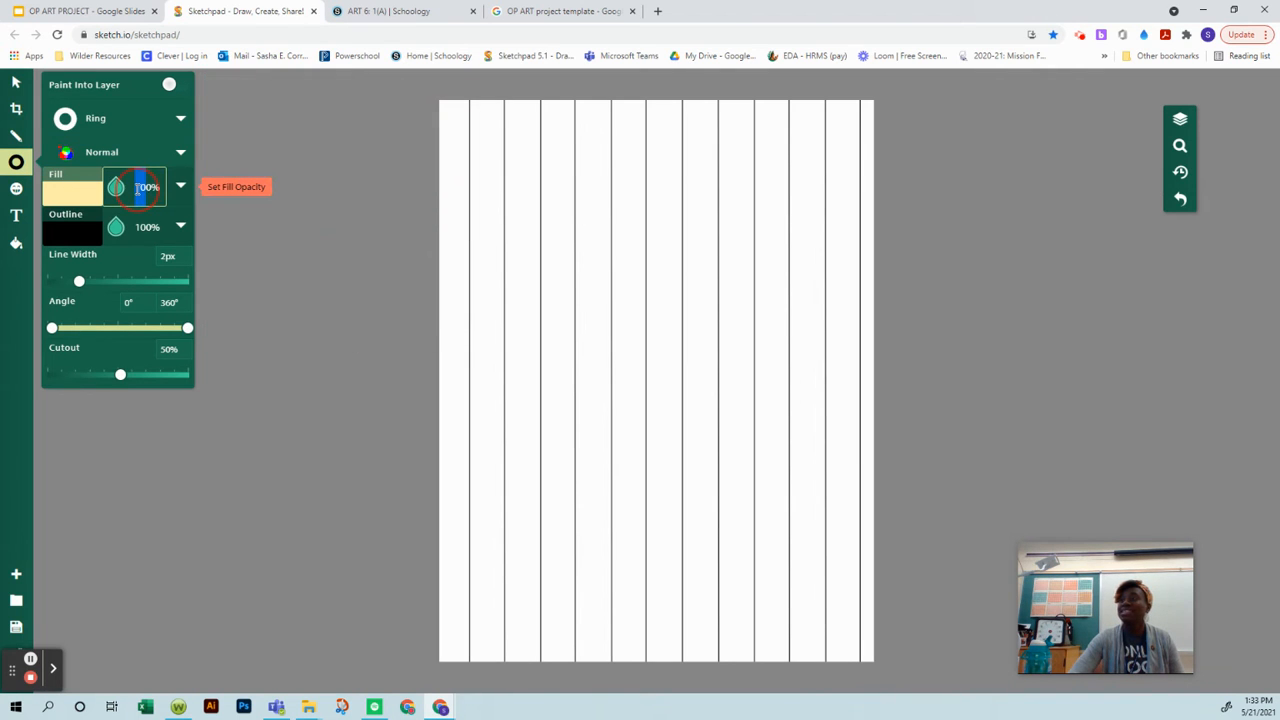
key("BackSpace")
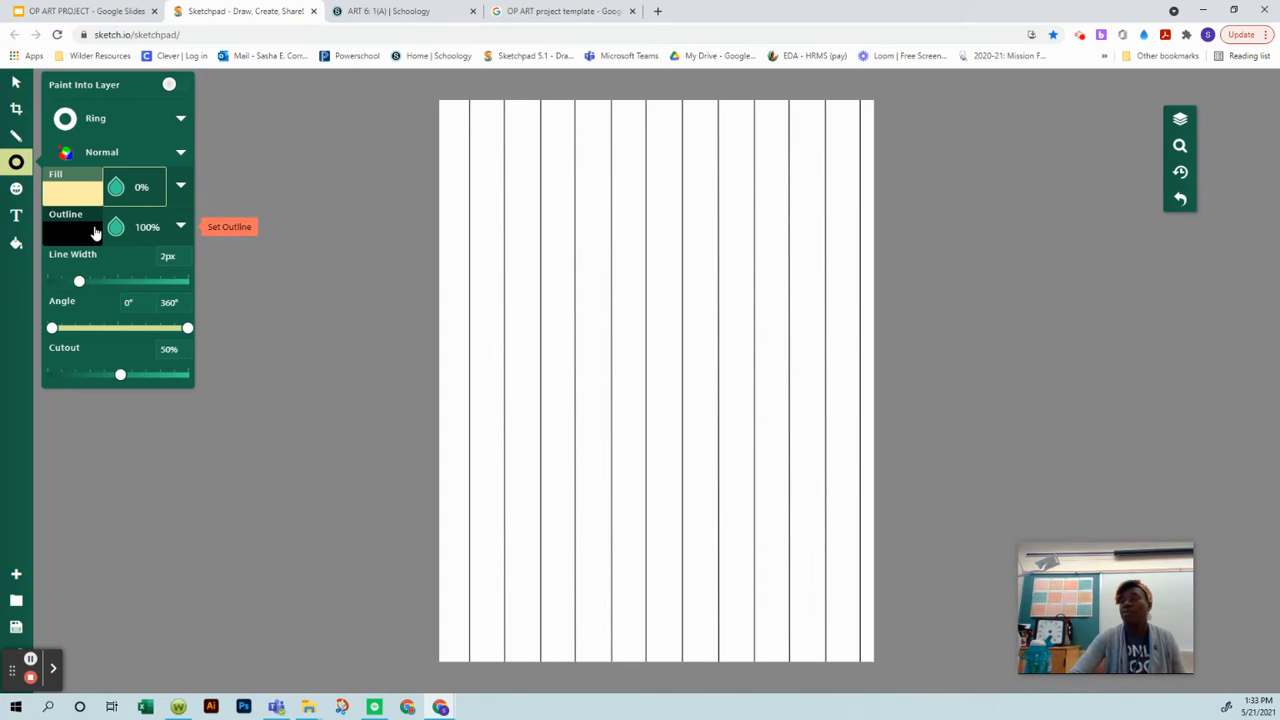
key("Return")
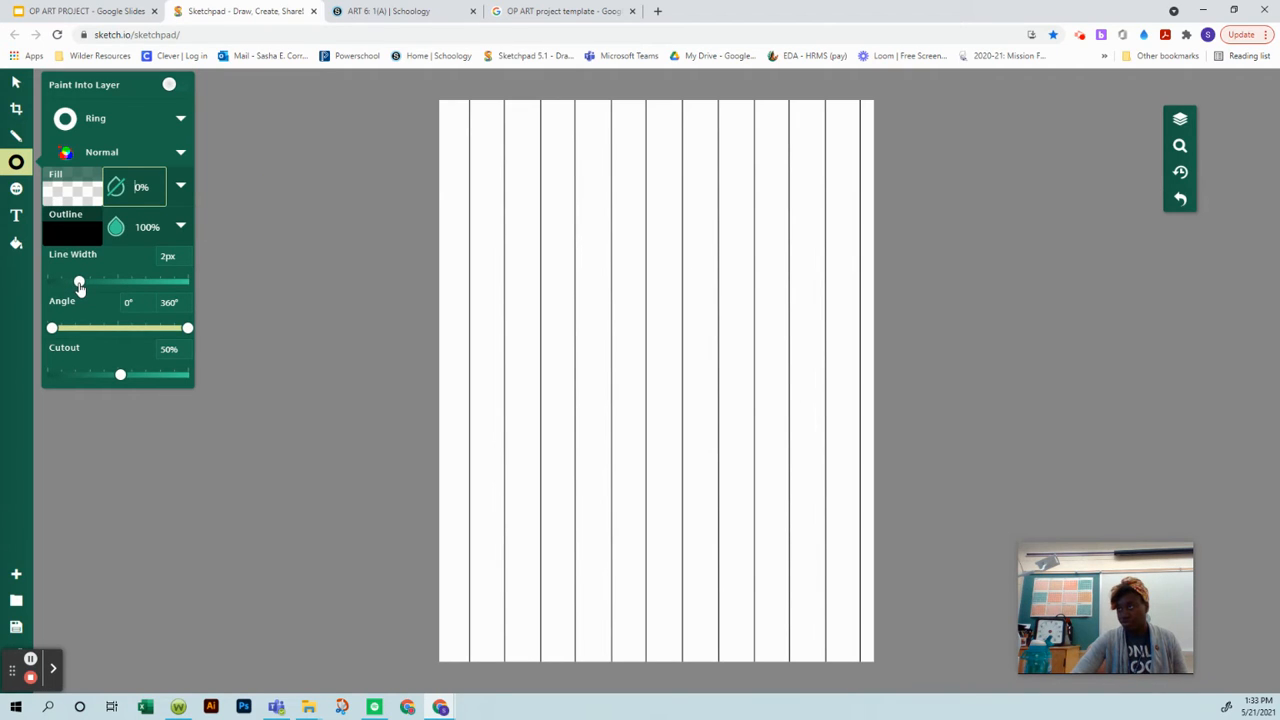
Step: Set the ring's outline line width to 0.5px
left_click_drag(80, 287, 64, 287)
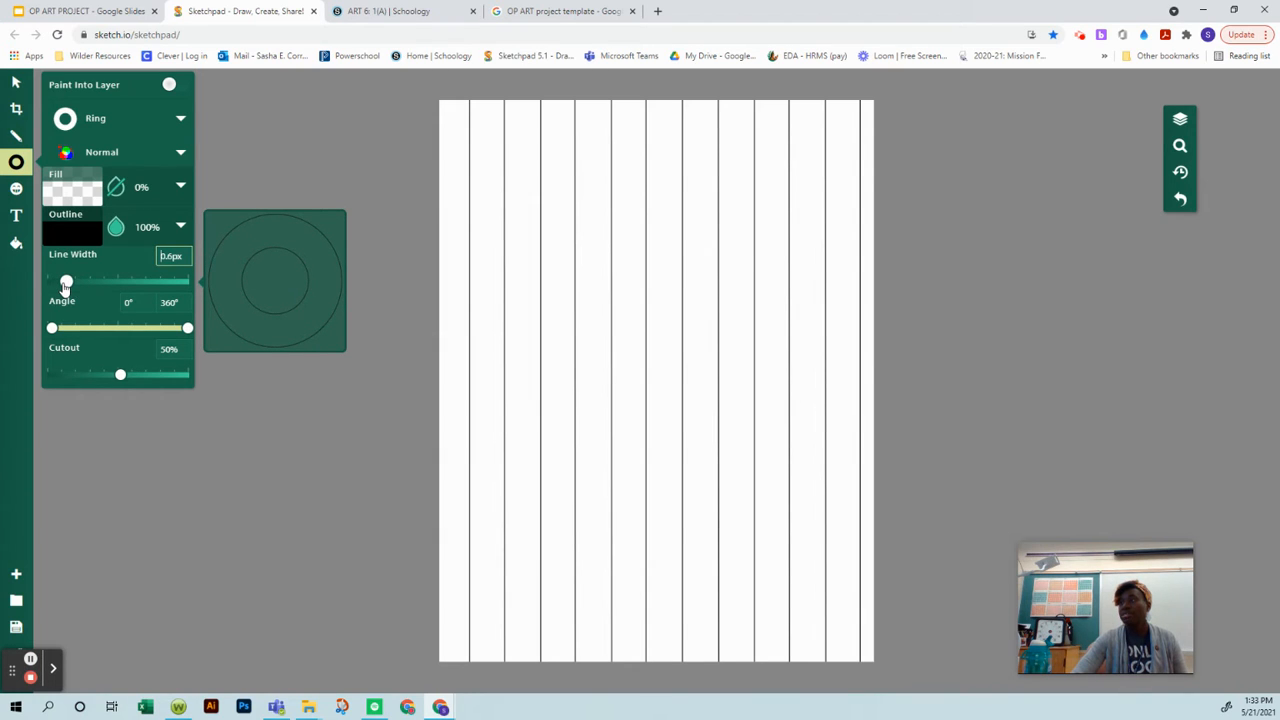
left_click_drag(65, 285, 62, 288)
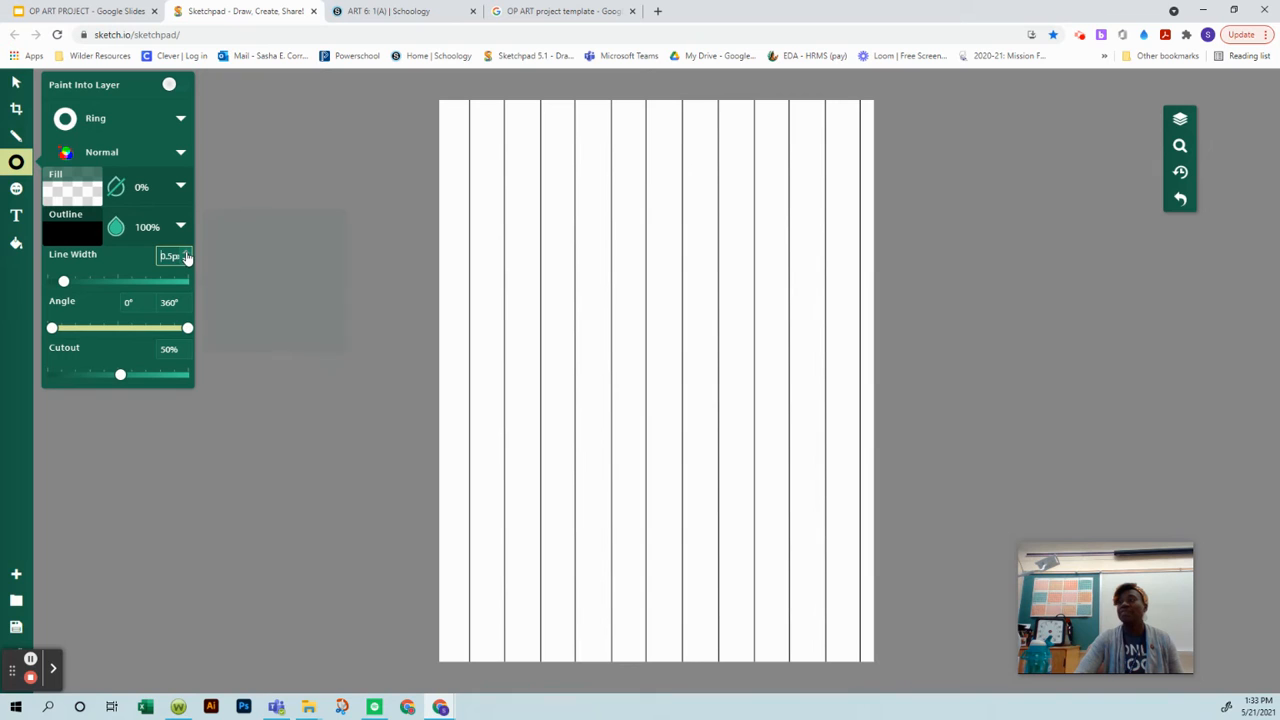
left_click(186, 257)
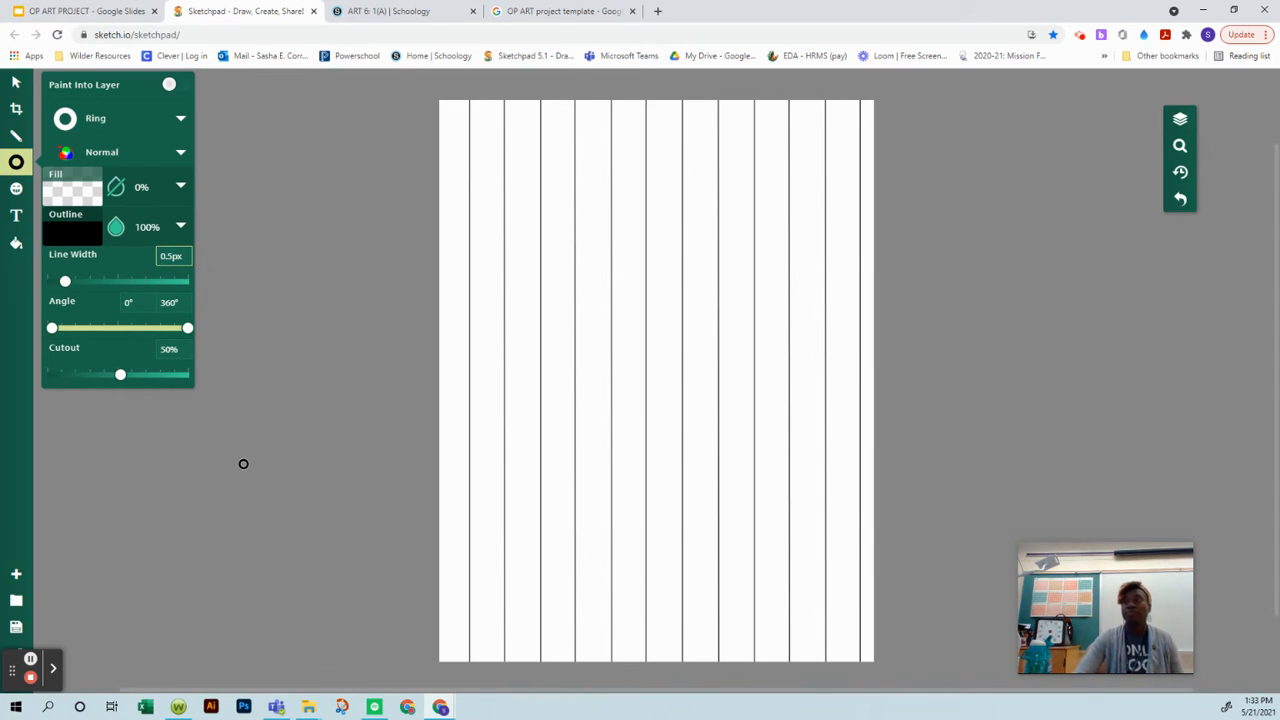
Step: Draw five rings of different sizes over the lines: upper left, upper right, middle left, lower right and bottom centre of the page
left_click(483, 182)
left_click_drag(503, 206, 554, 297)
left_click_drag(711, 268, 812, 431)
left_click_drag(505, 419, 569, 513)
left_click_drag(823, 471, 903, 554)
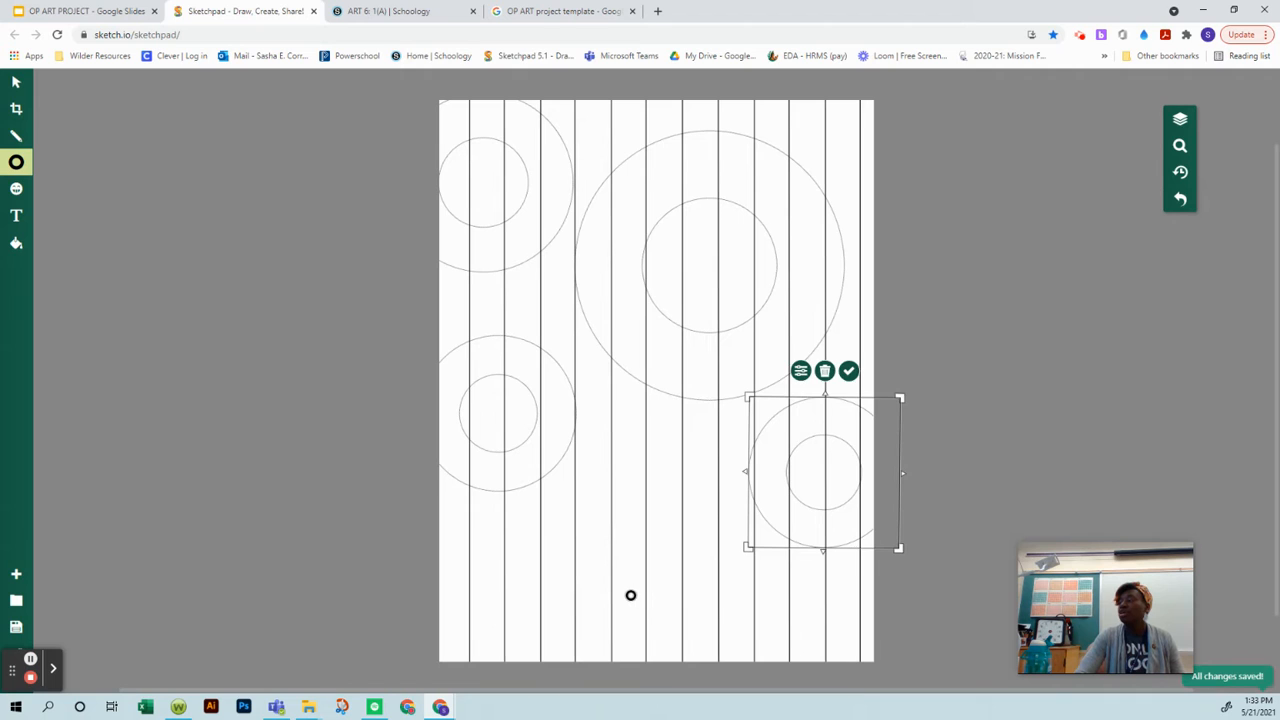
left_click_drag(628, 592, 743, 718)
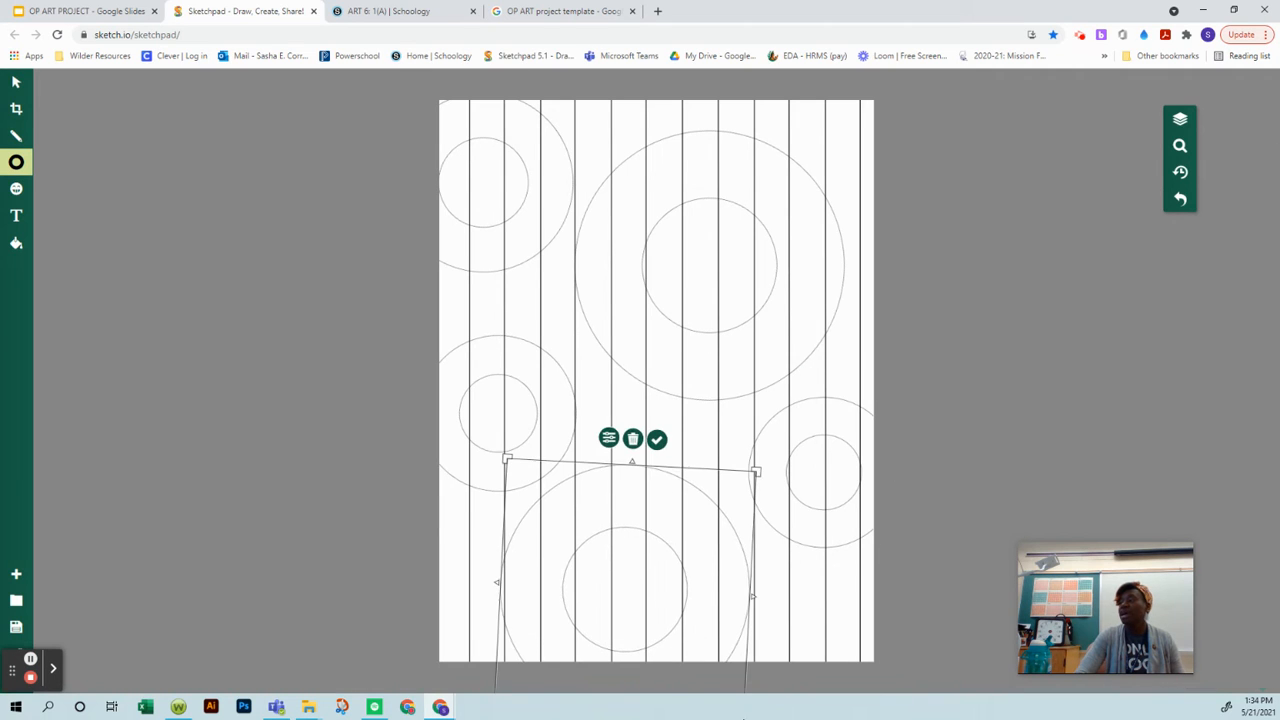
left_click(326, 389)
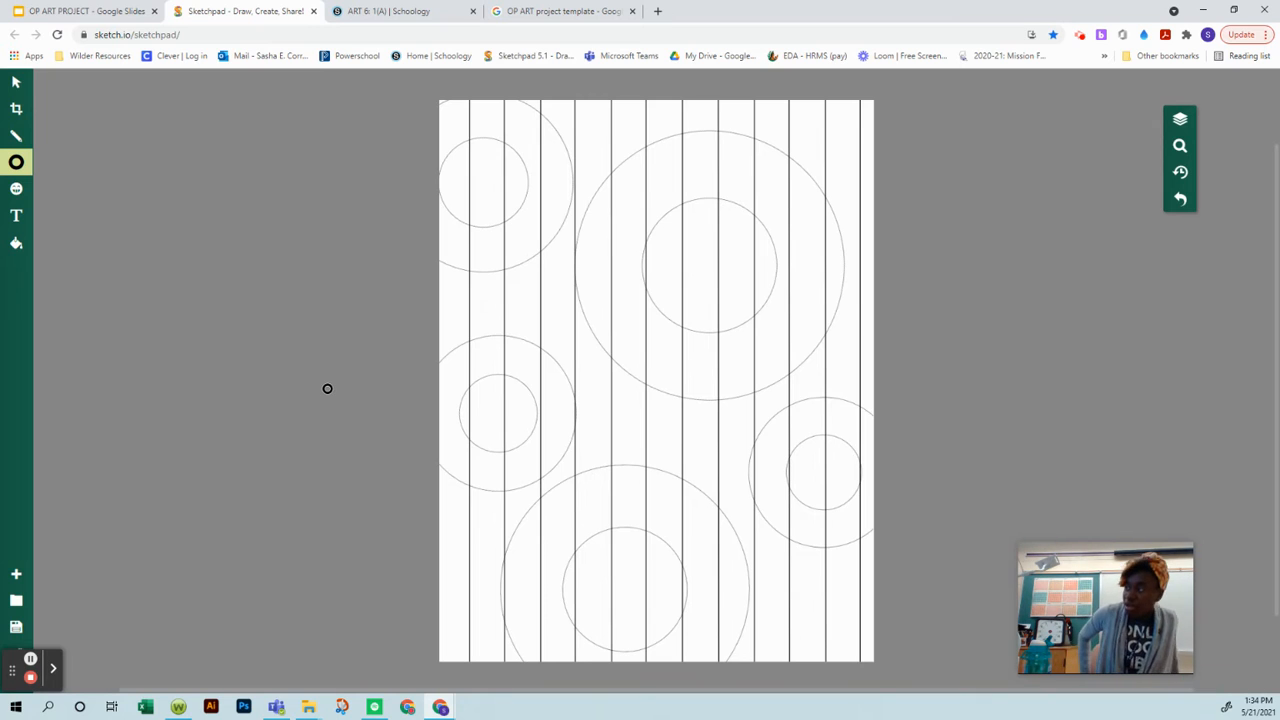
Step: Place a small ring above the page's bottom ring and delete it, along with the large bottom ring itself
left_click(661, 469)
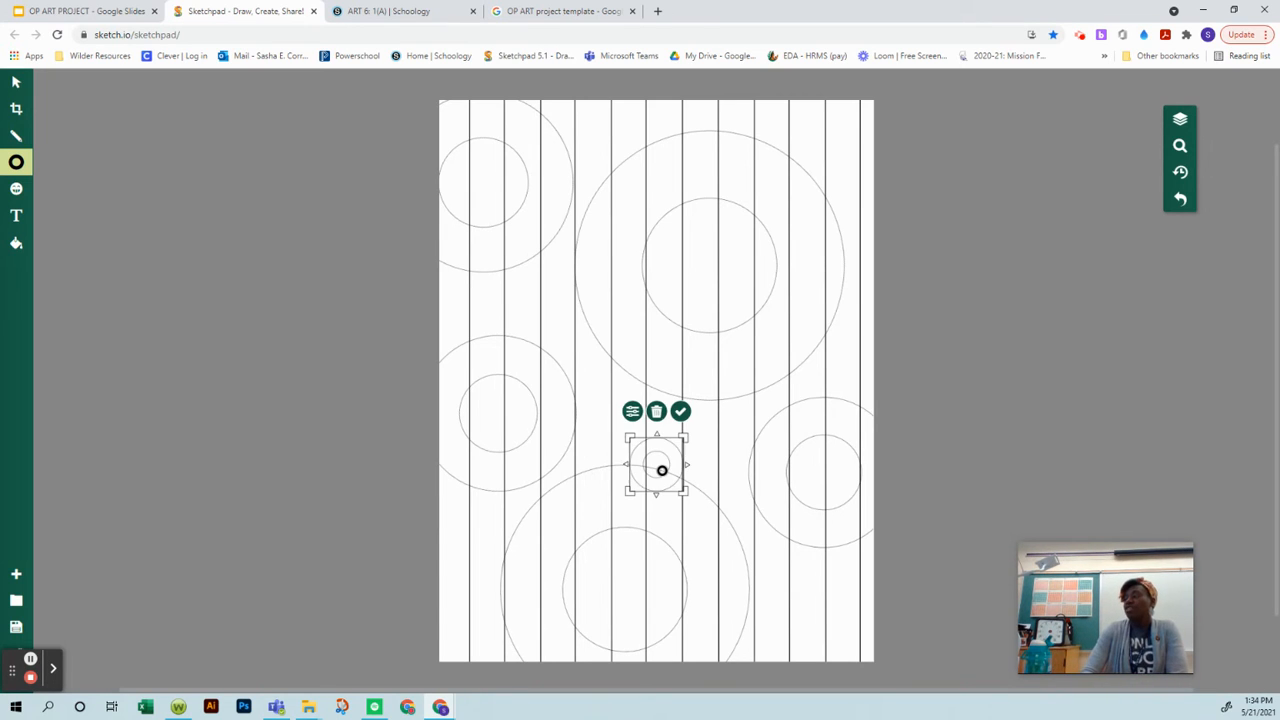
left_click(656, 411)
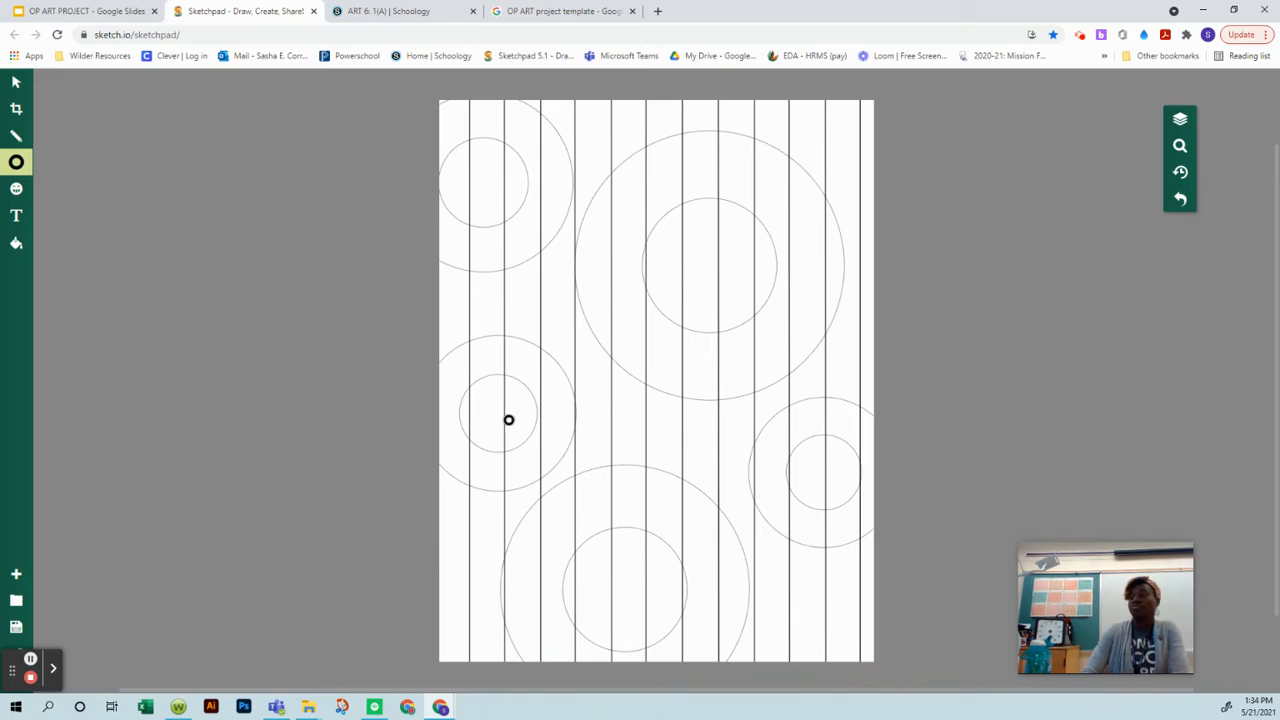
left_click(13, 82)
left_click(603, 449)
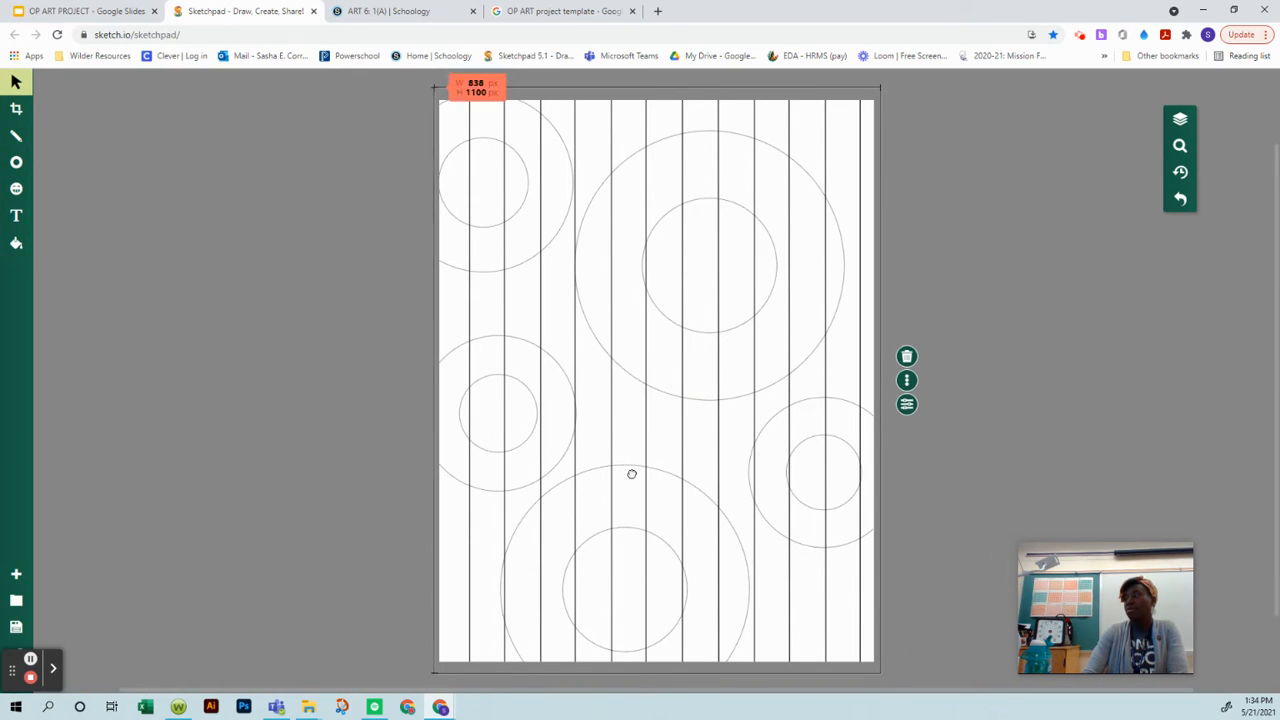
left_click(631, 471)
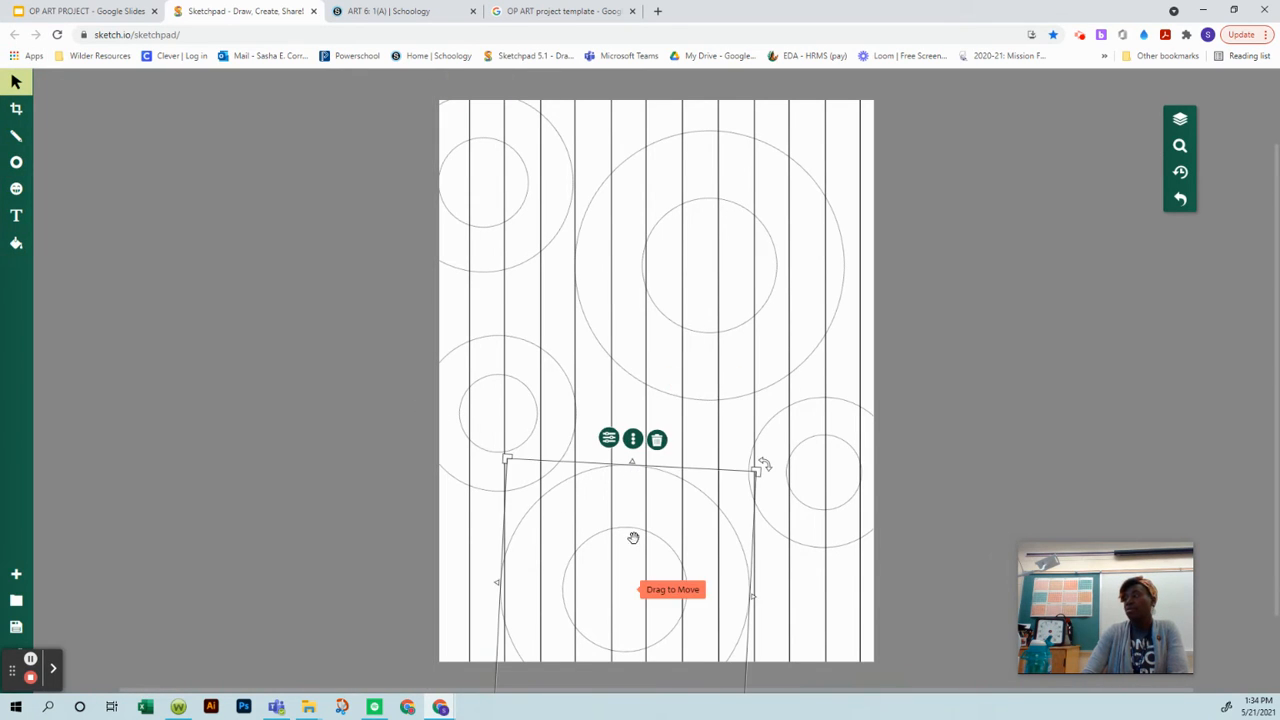
left_click(658, 442)
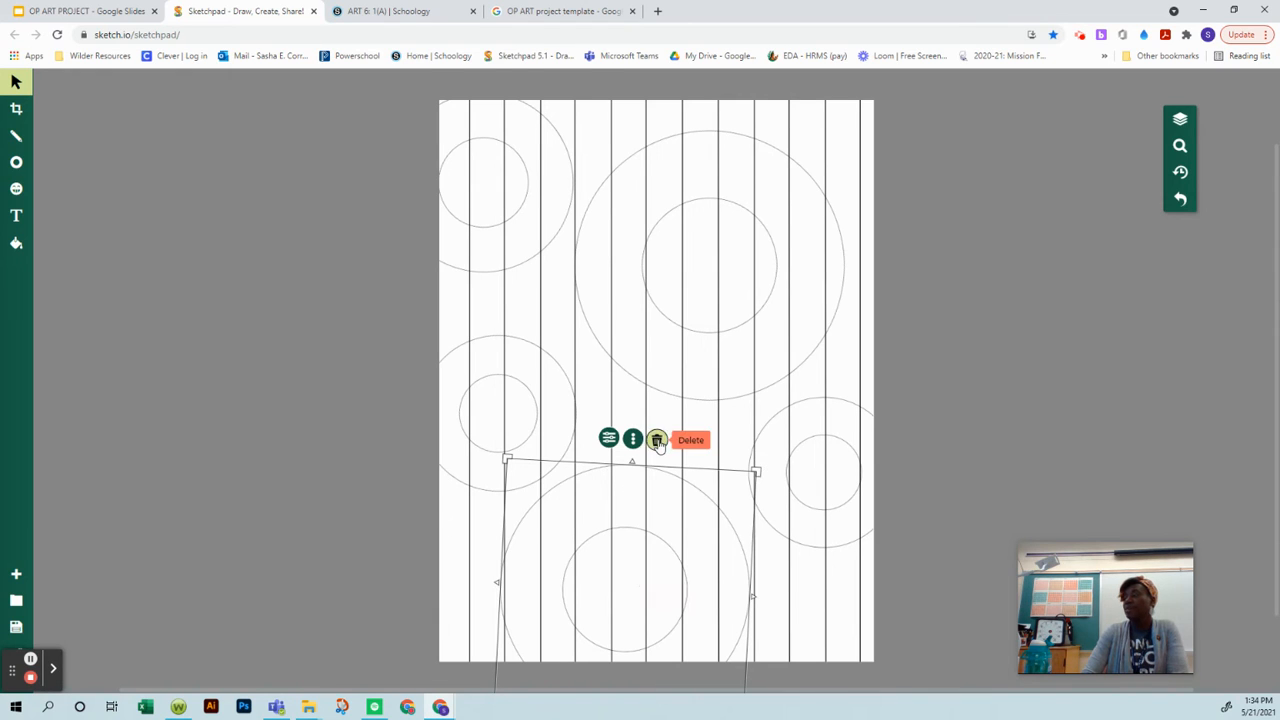
Step: Switch the drawing shape from Ring to Burst
left_click(16, 162)
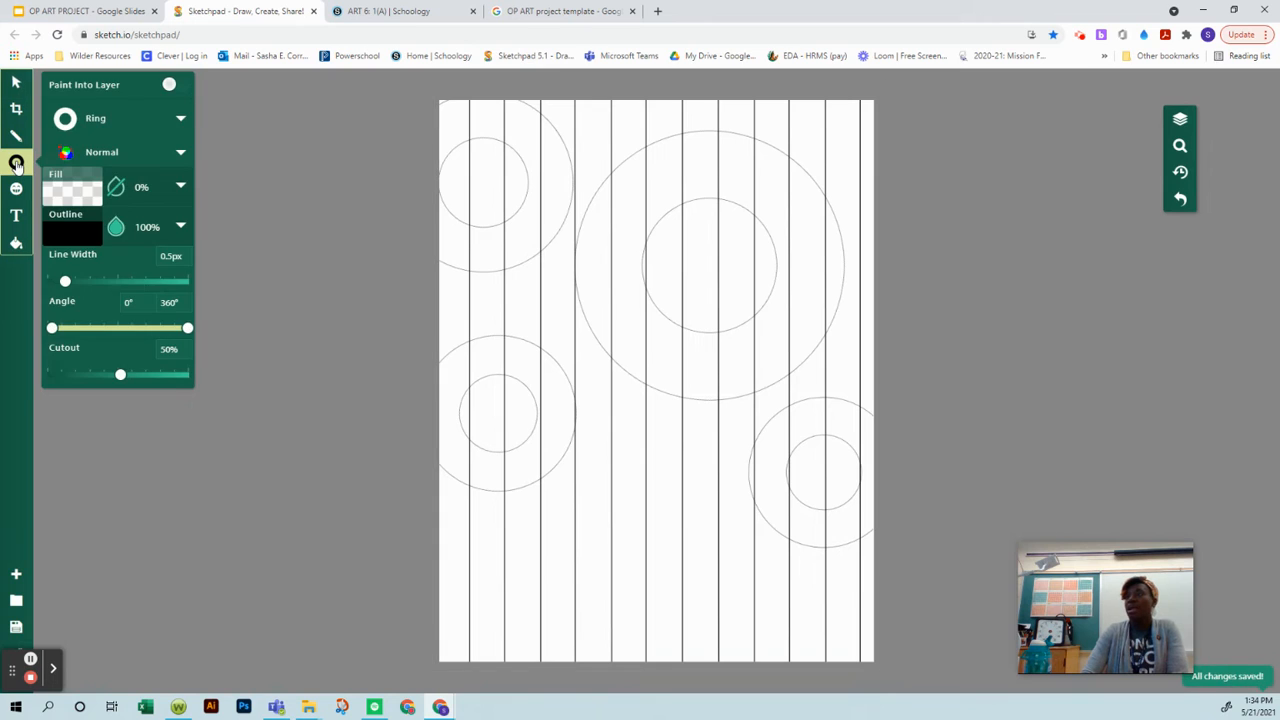
left_click(118, 120)
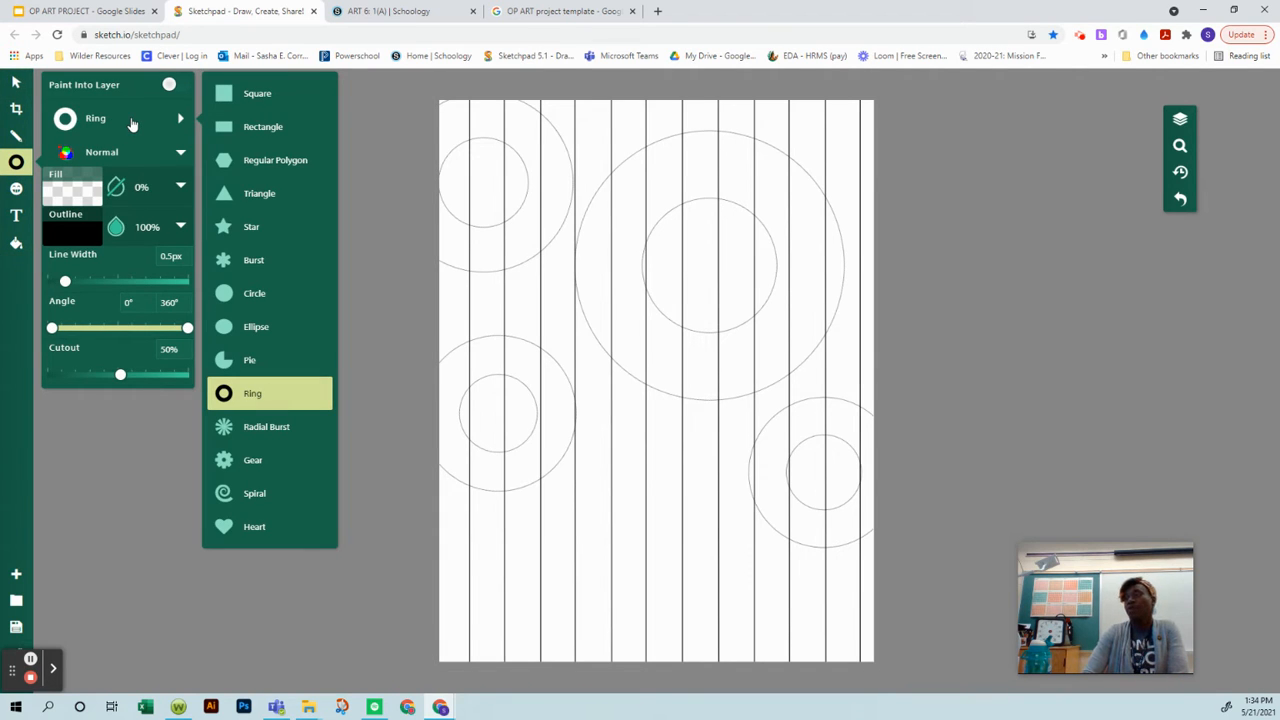
left_click(226, 261)
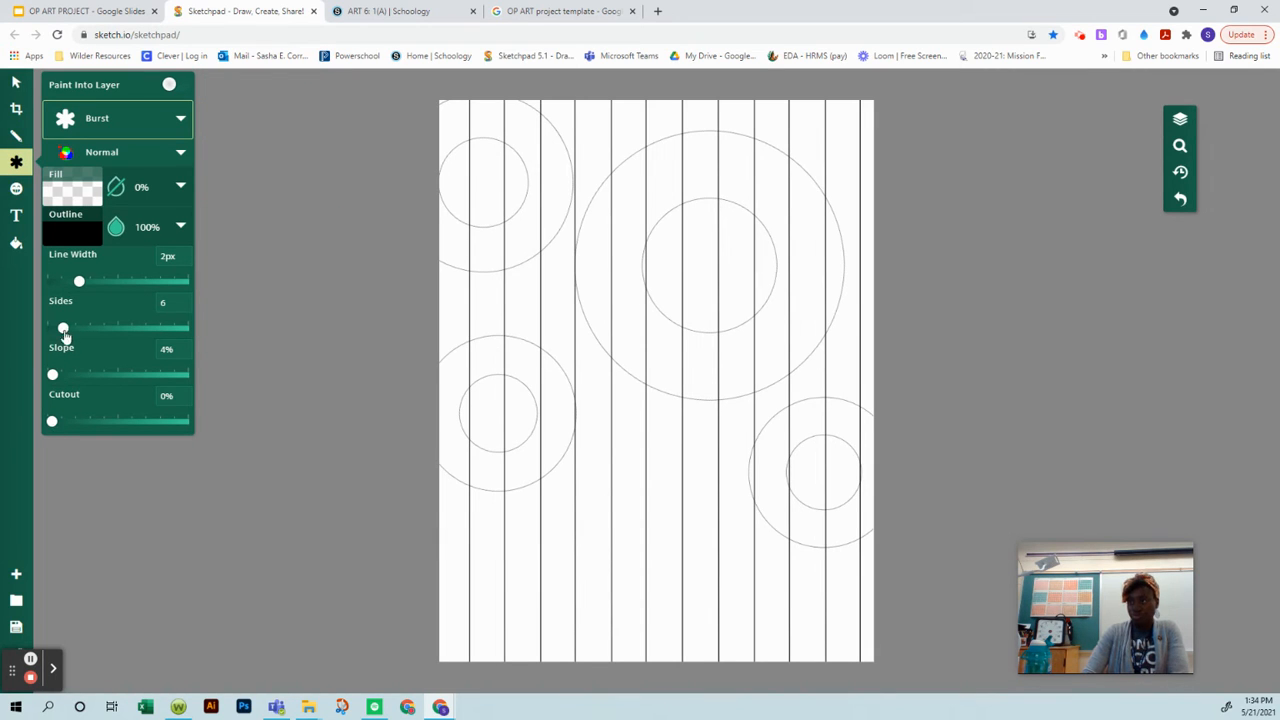
Step: Set the burst to 8 sides, a 57% slope and a 0.5px outline line width
left_click_drag(64, 329, 68, 329)
mouse_move(53, 374)
left_mouse_down()
mouse_move(73, 377)
mouse_move(58, 376)
left_mouse_up()
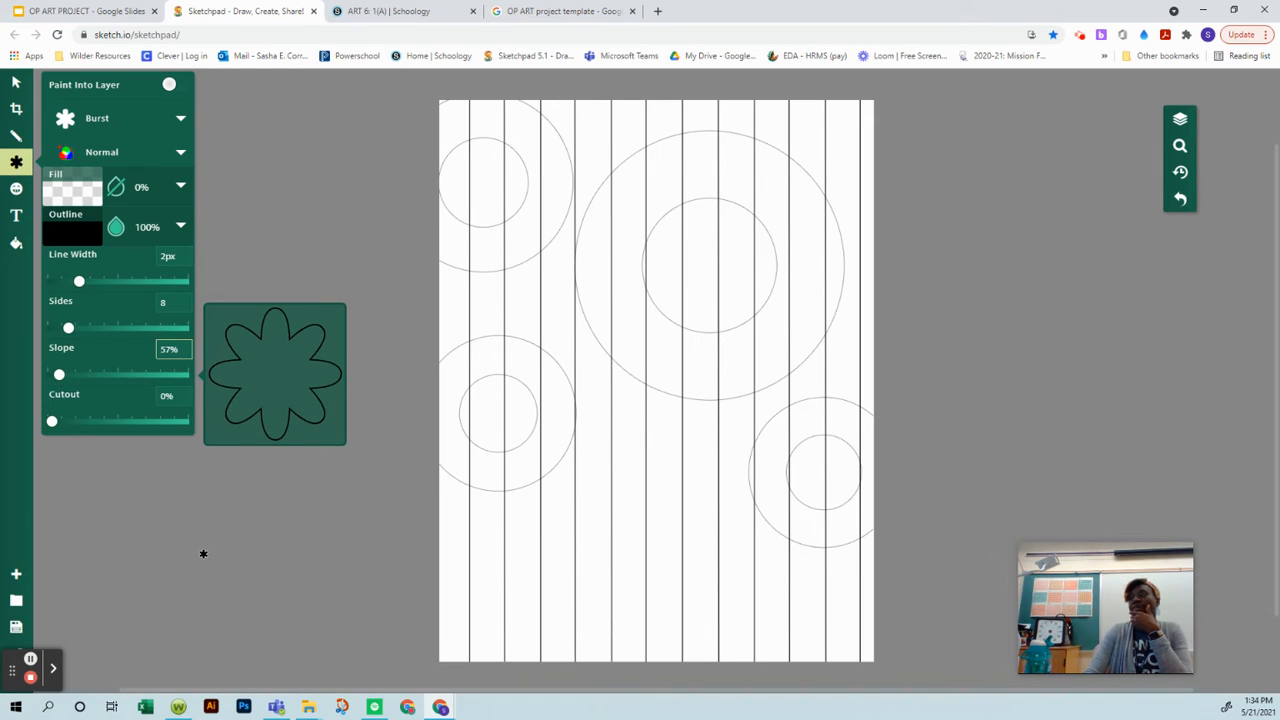
left_click(166, 256)
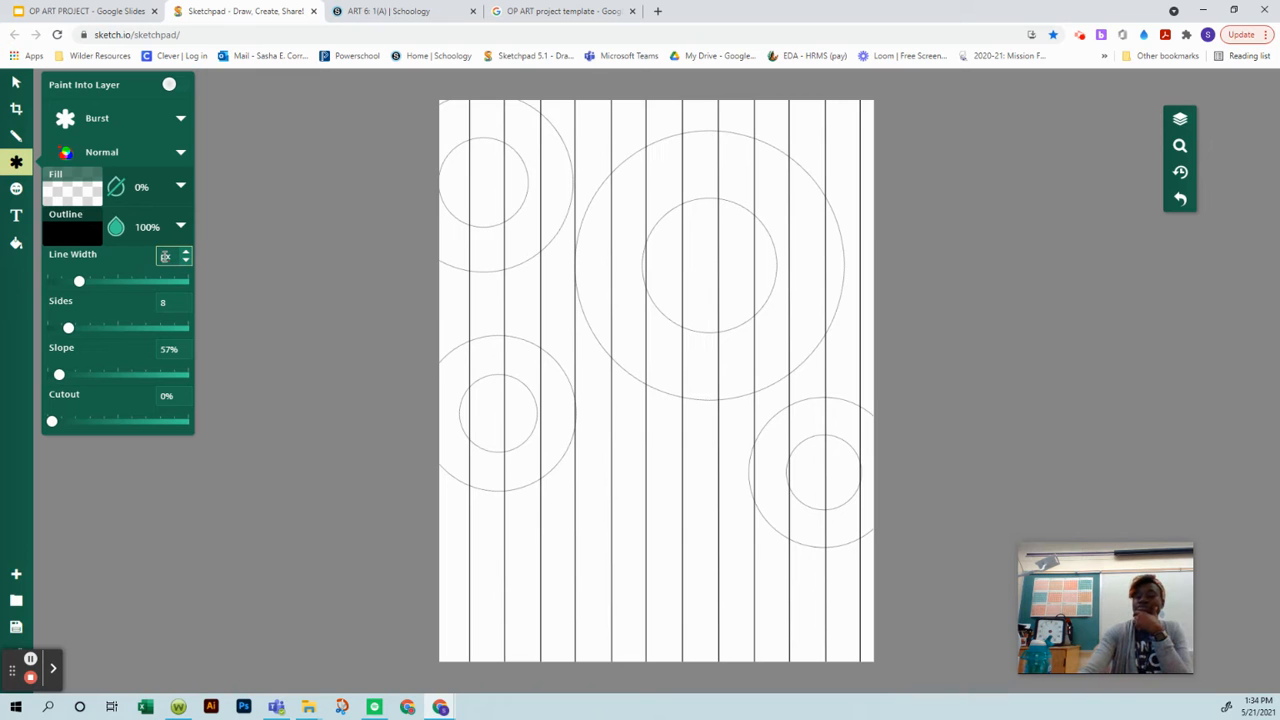
type("0.5")
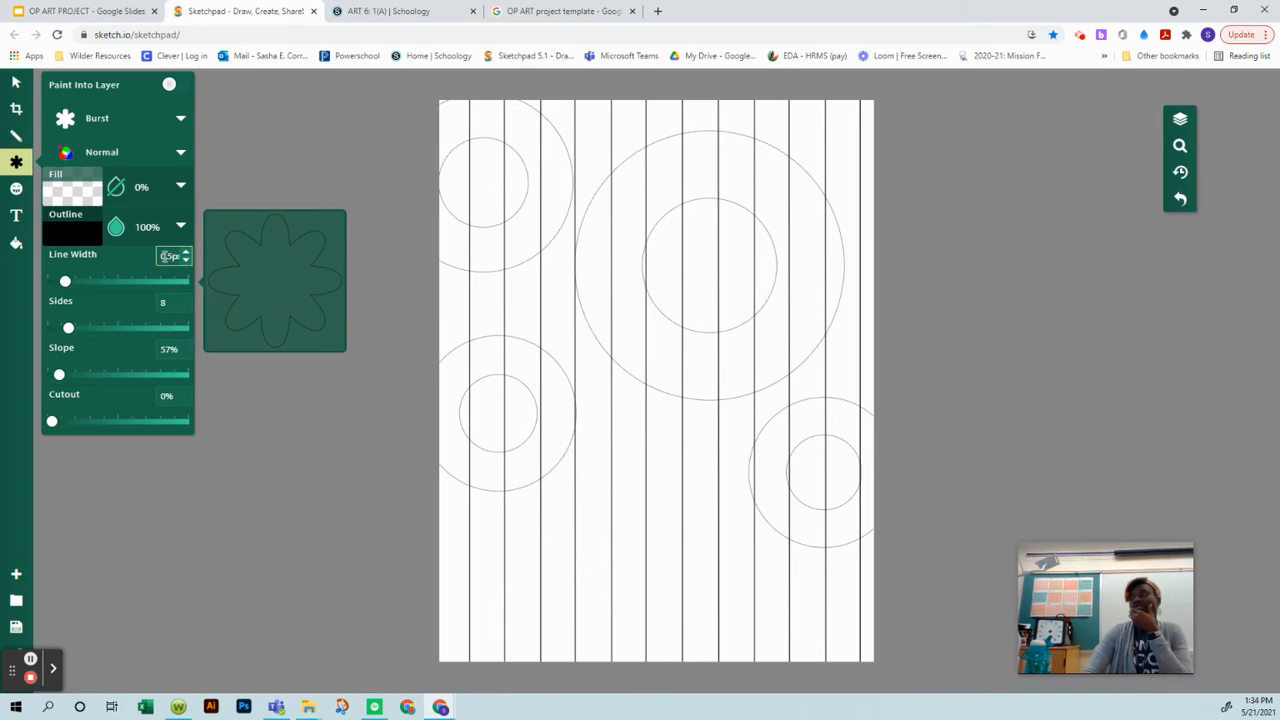
Step: Draw a large, slightly rotated burst at the bottom centre of the page, running past its lower edge, and finish editing it
left_click_drag(633, 574, 687, 706)
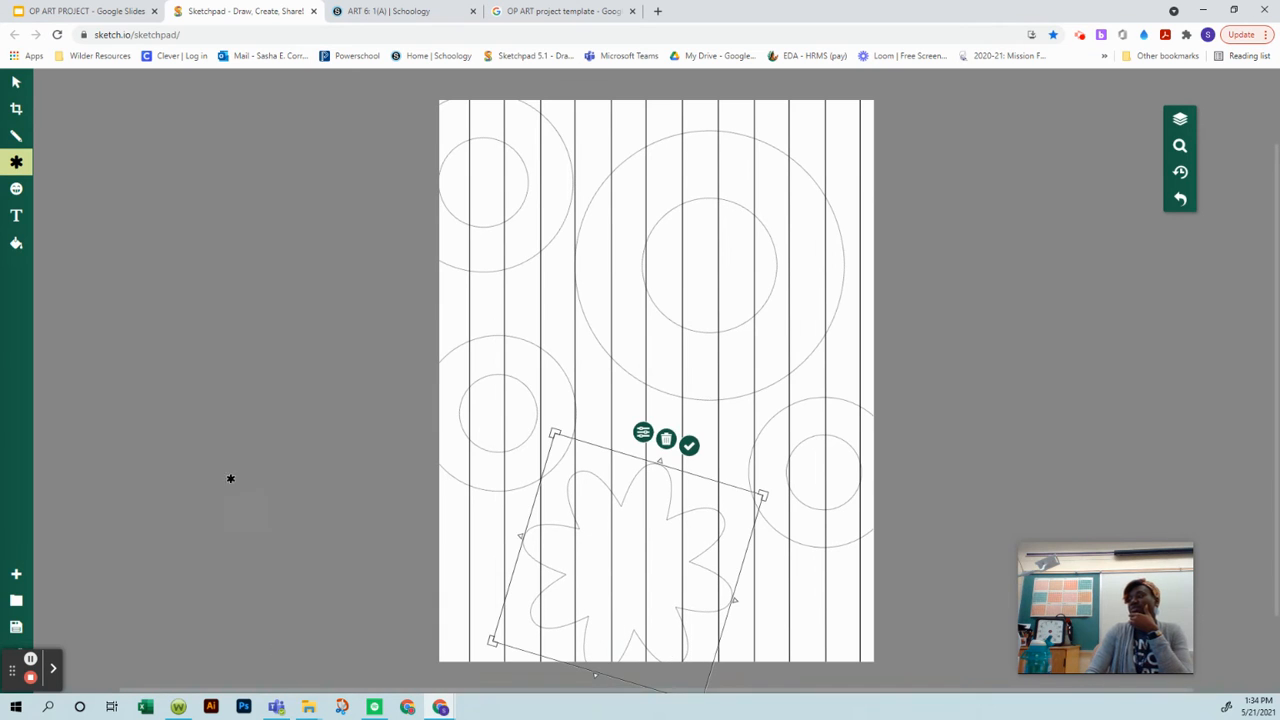
left_click(249, 466)
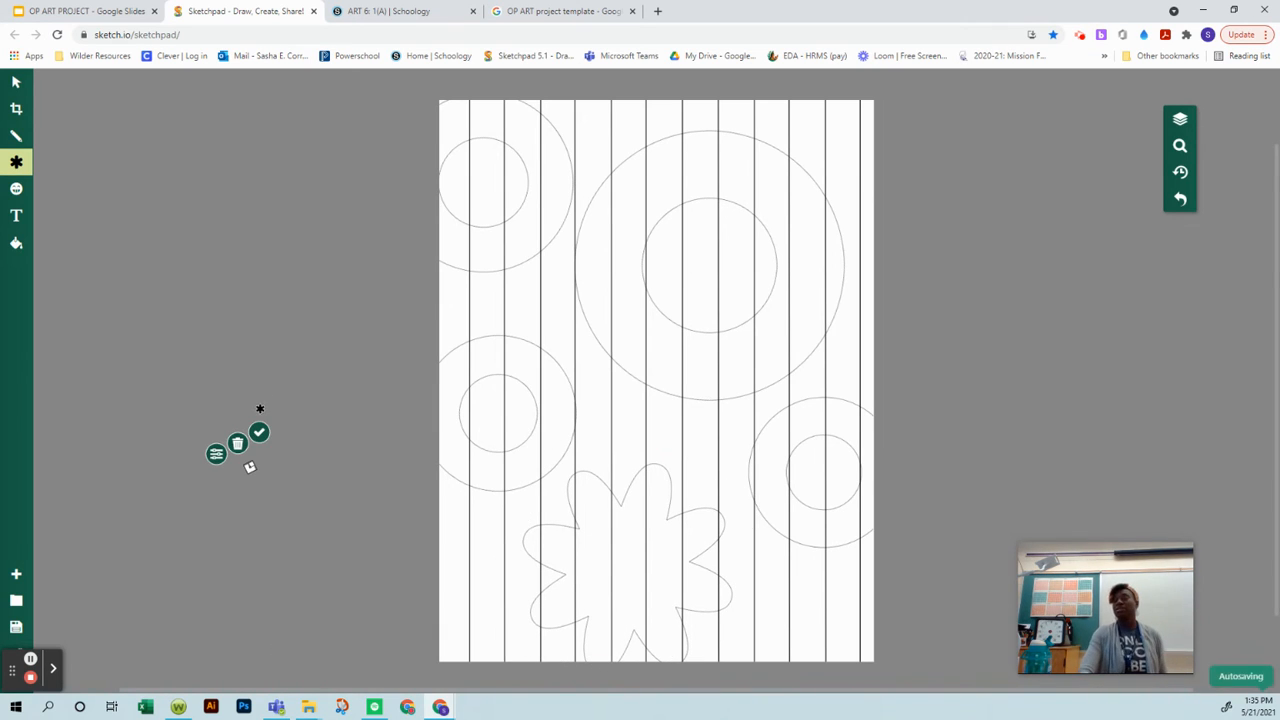
left_click(259, 432)
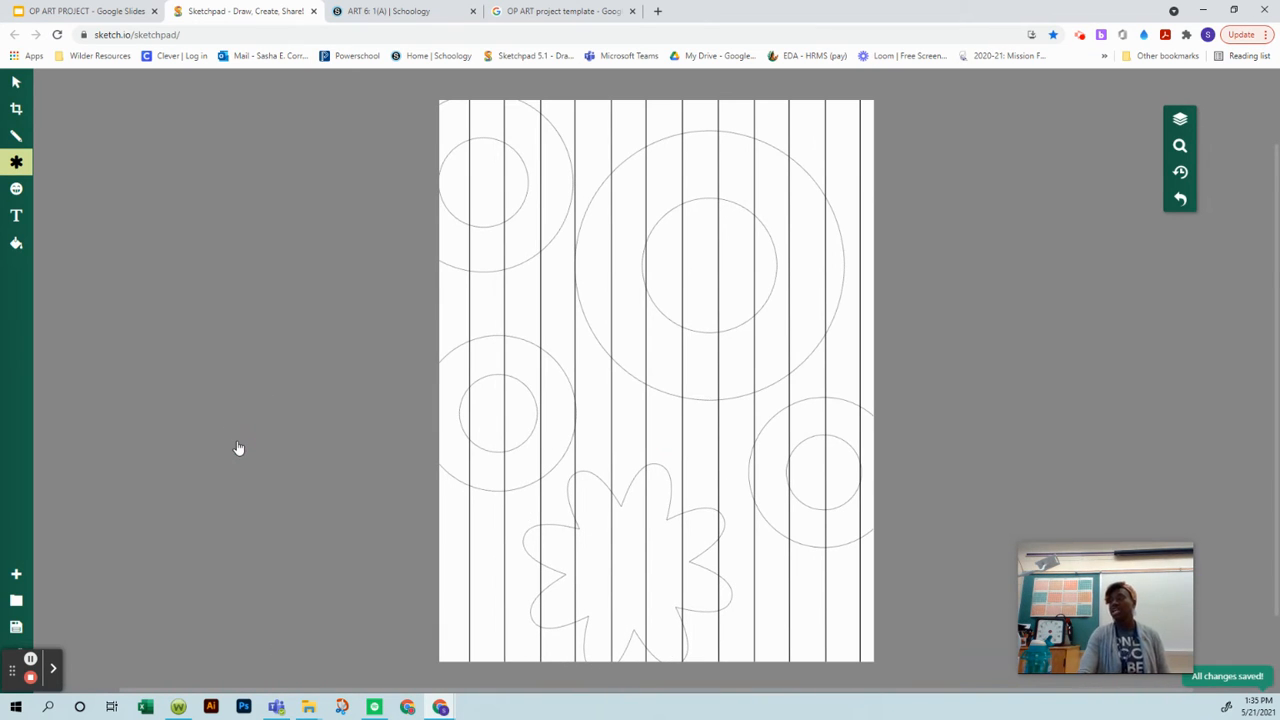
Step: Export the finished line drawing as a JPEG download
left_click(16, 630)
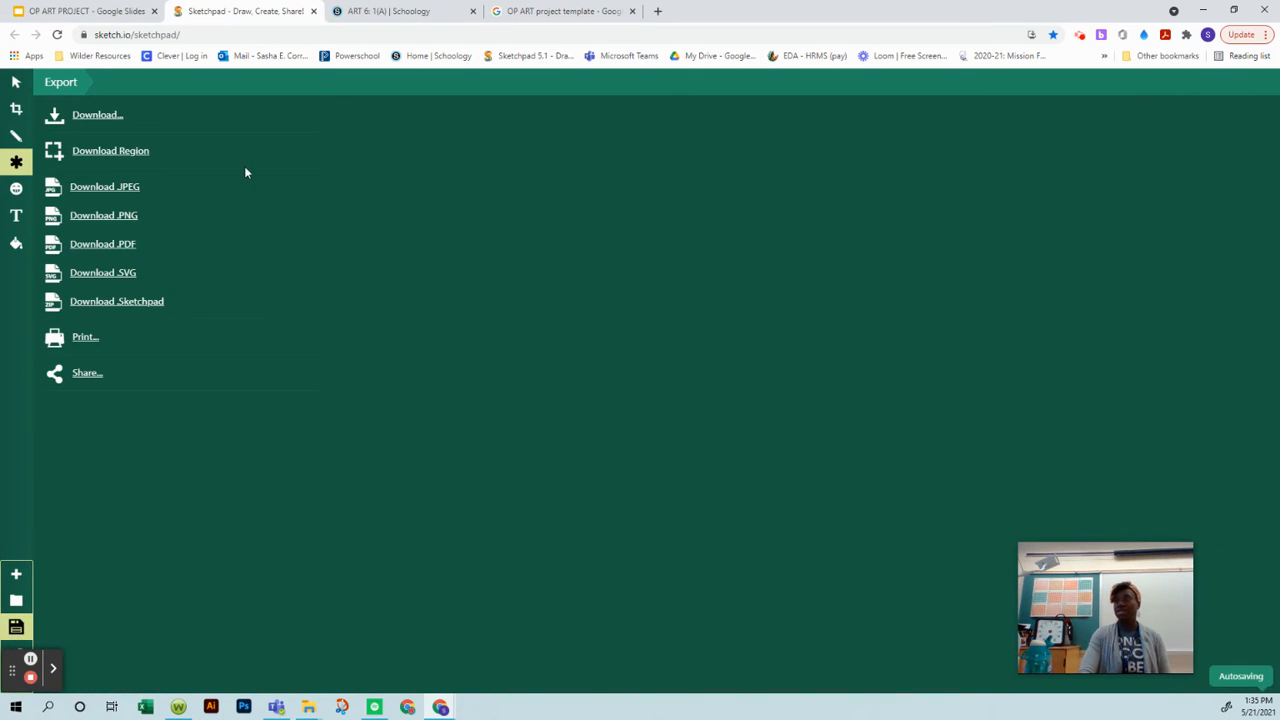
left_click(104, 188)
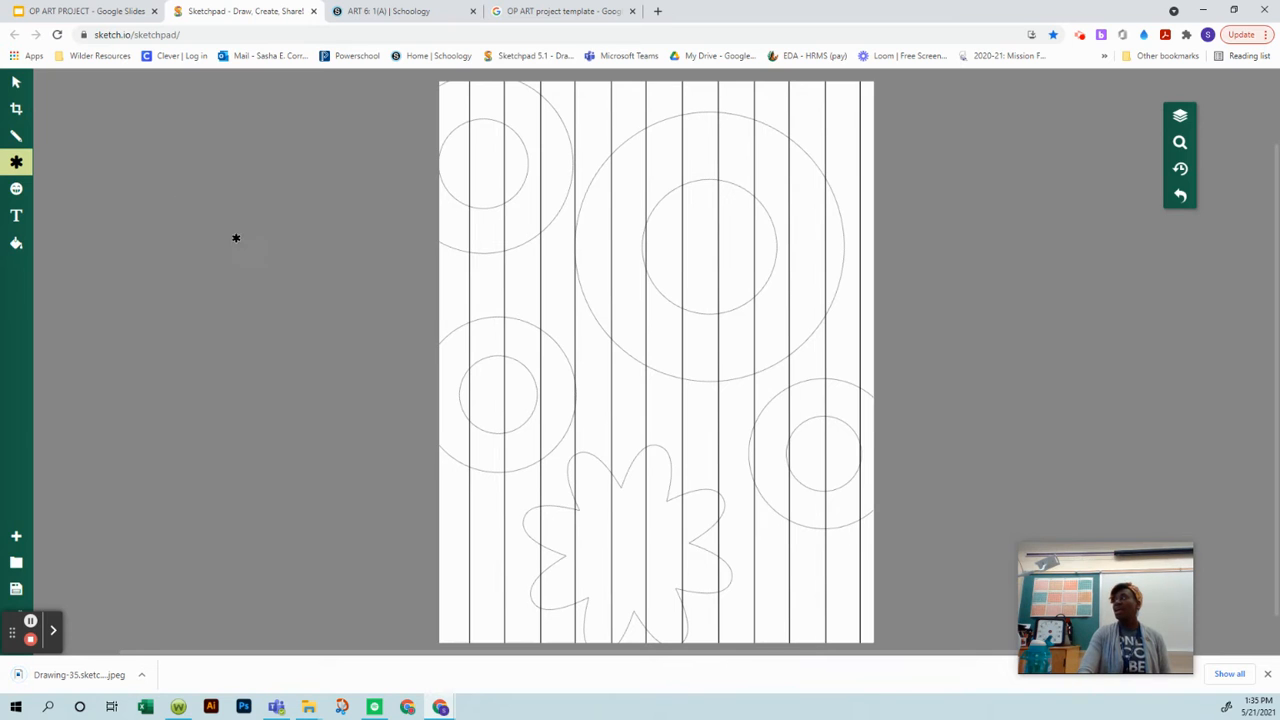
Step: Switch to the OP ART PROJECT presentation in Google Slides and copy the entire presentation, putting the owner's name before the default copy title
left_click(88, 11)
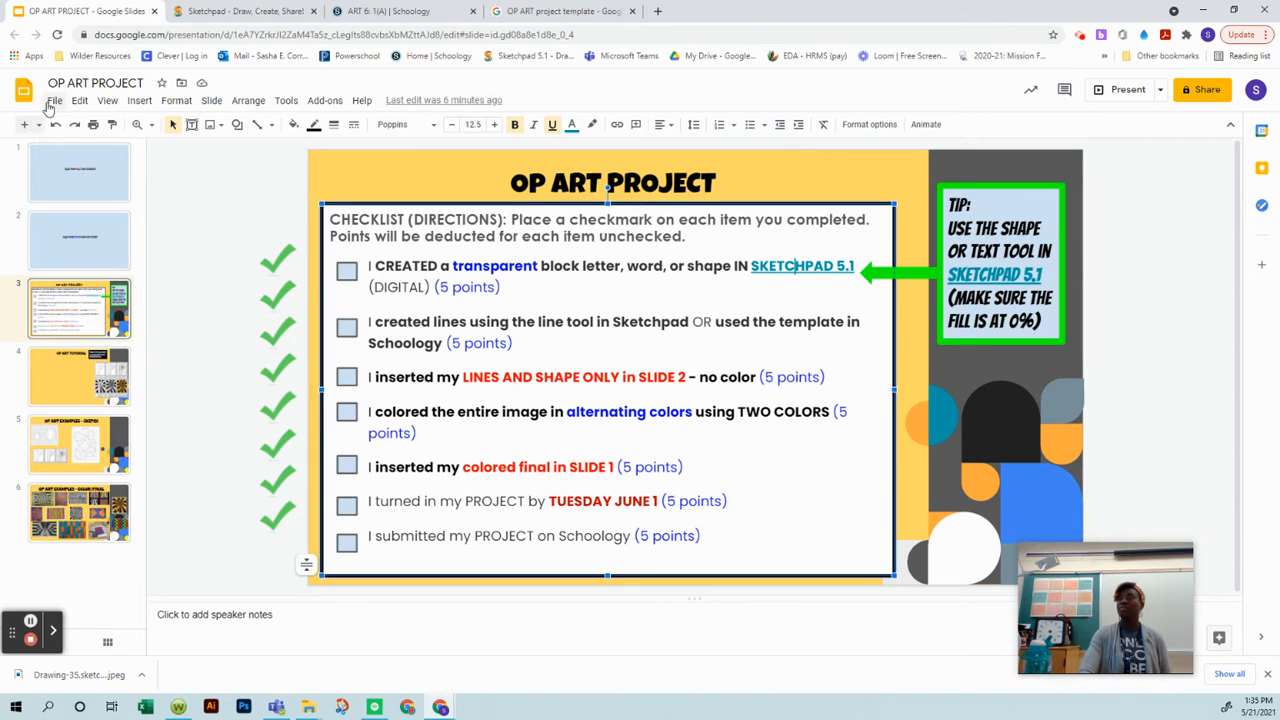
left_click(54, 101)
mouse_move(95, 221)
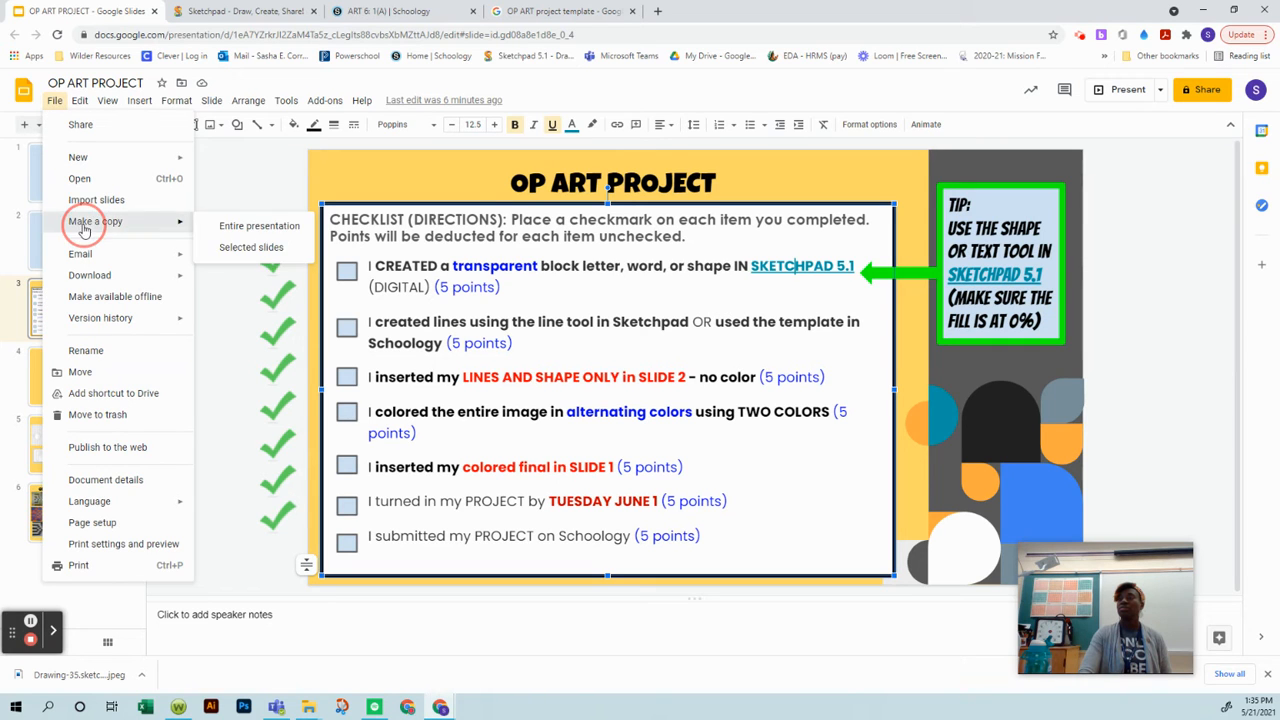
left_click(255, 226)
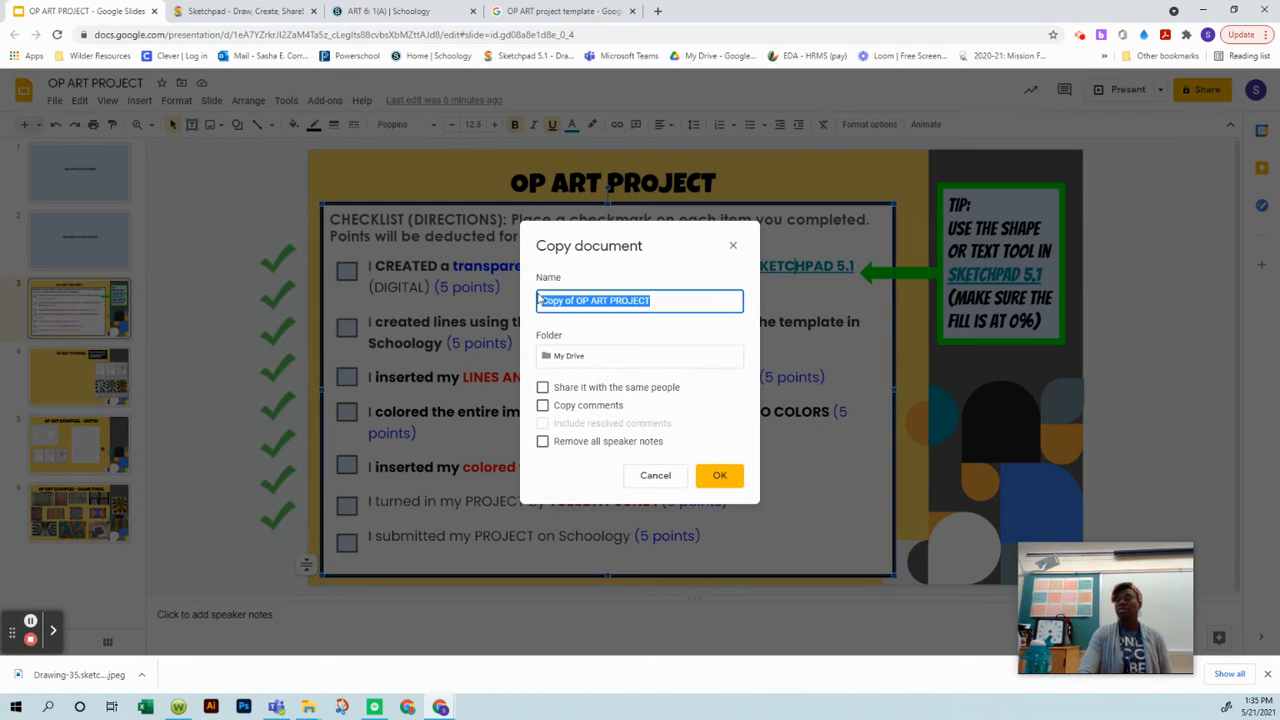
left_click(540, 300)
type("m")
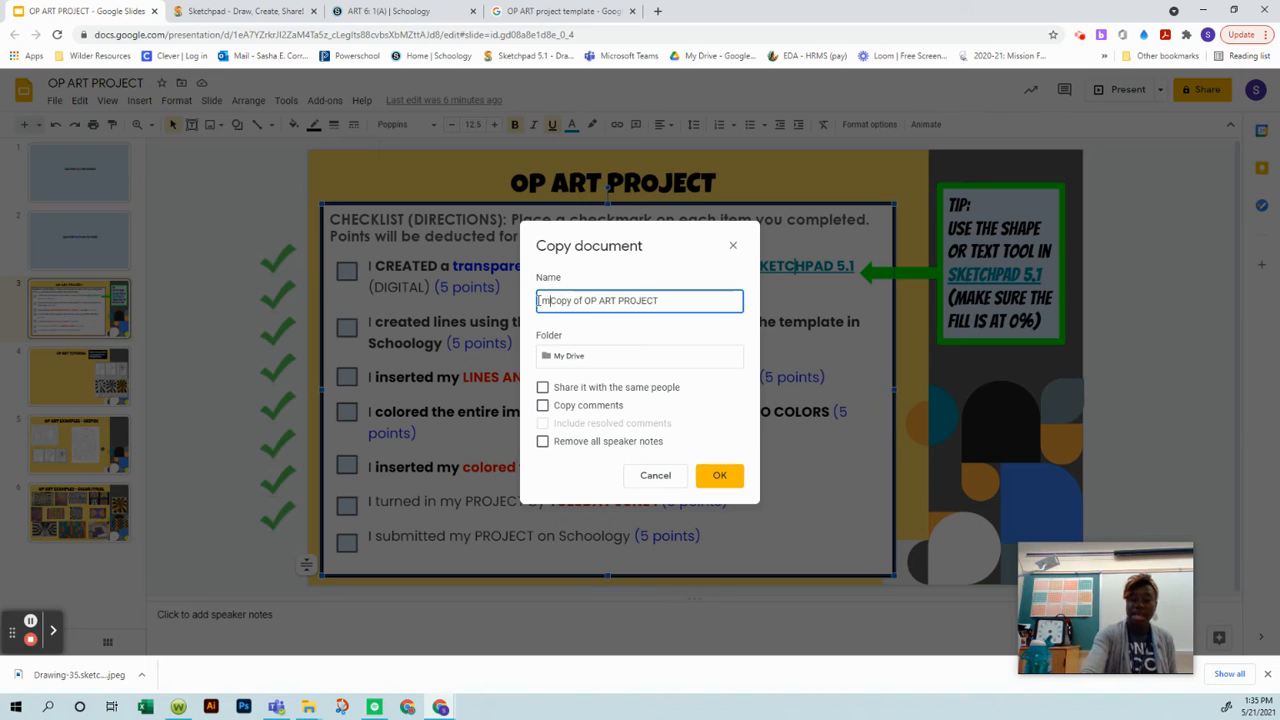
type("RS. o")
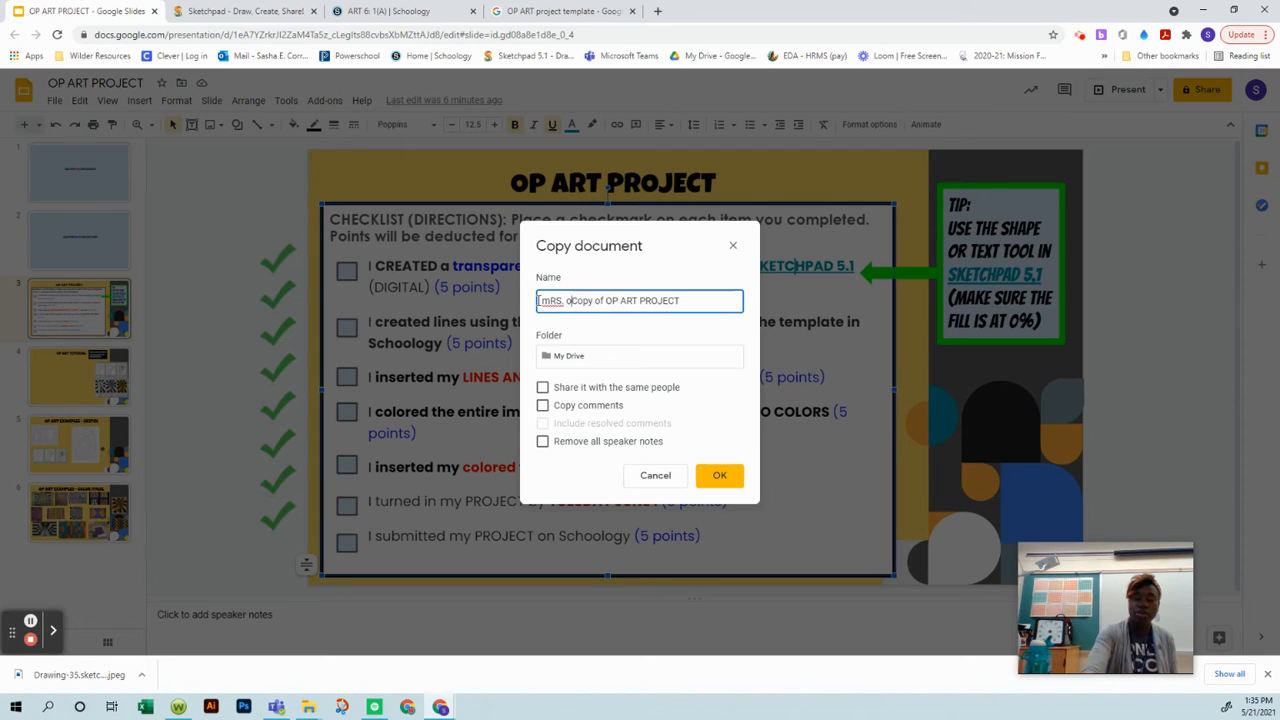
type("DOM'S")
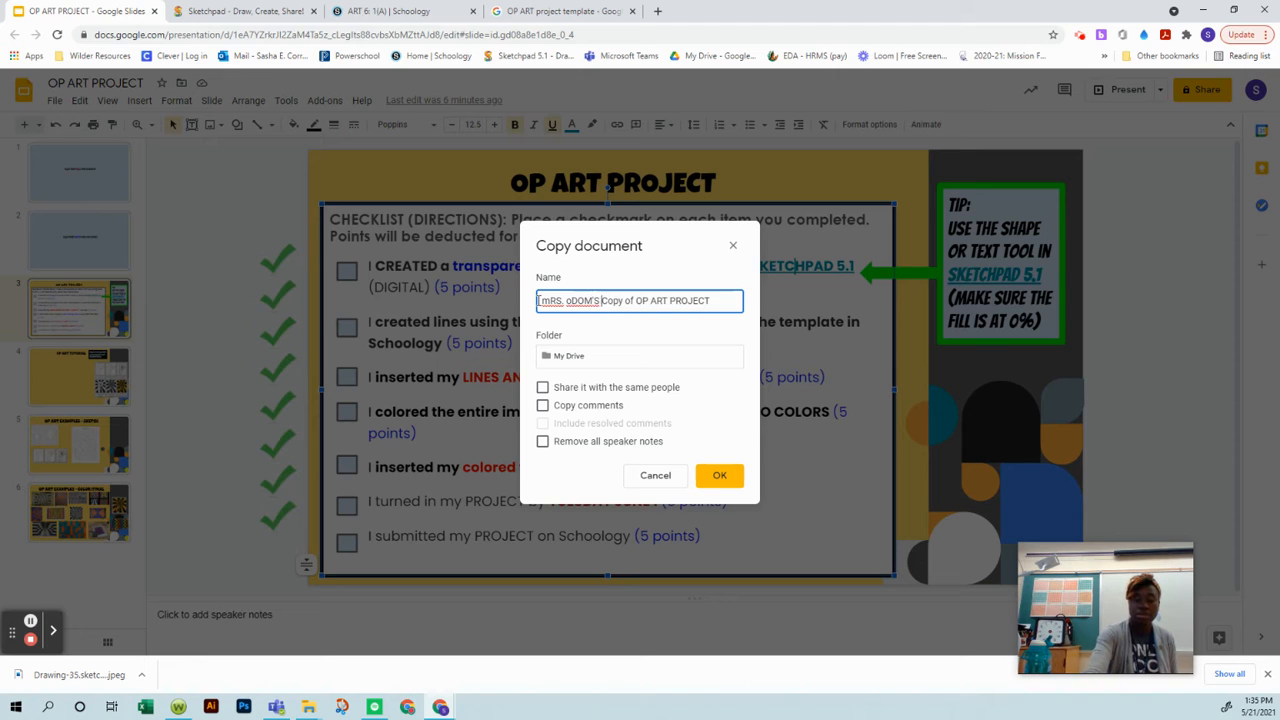
key("Return")
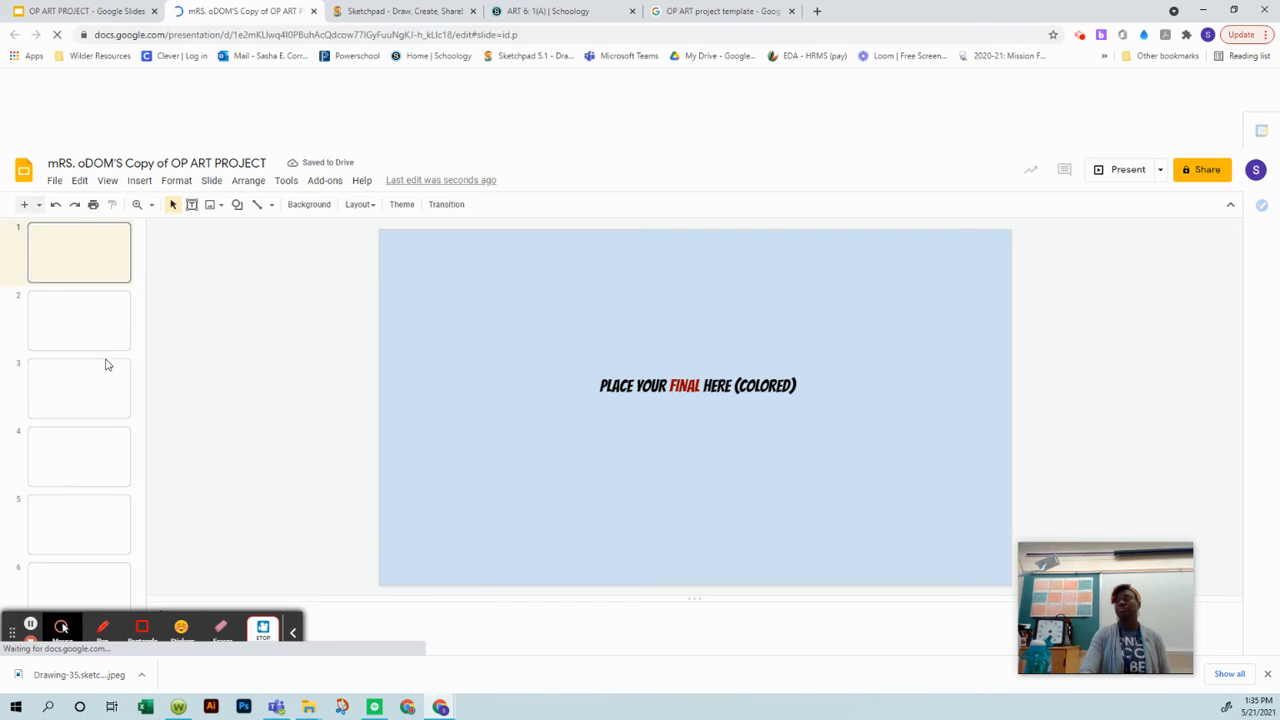
Step: Insert the downloaded Drawing-35.sketchpad image from the computer onto slide 2, the sketch slide of the copied presentation
left_click(85, 336)
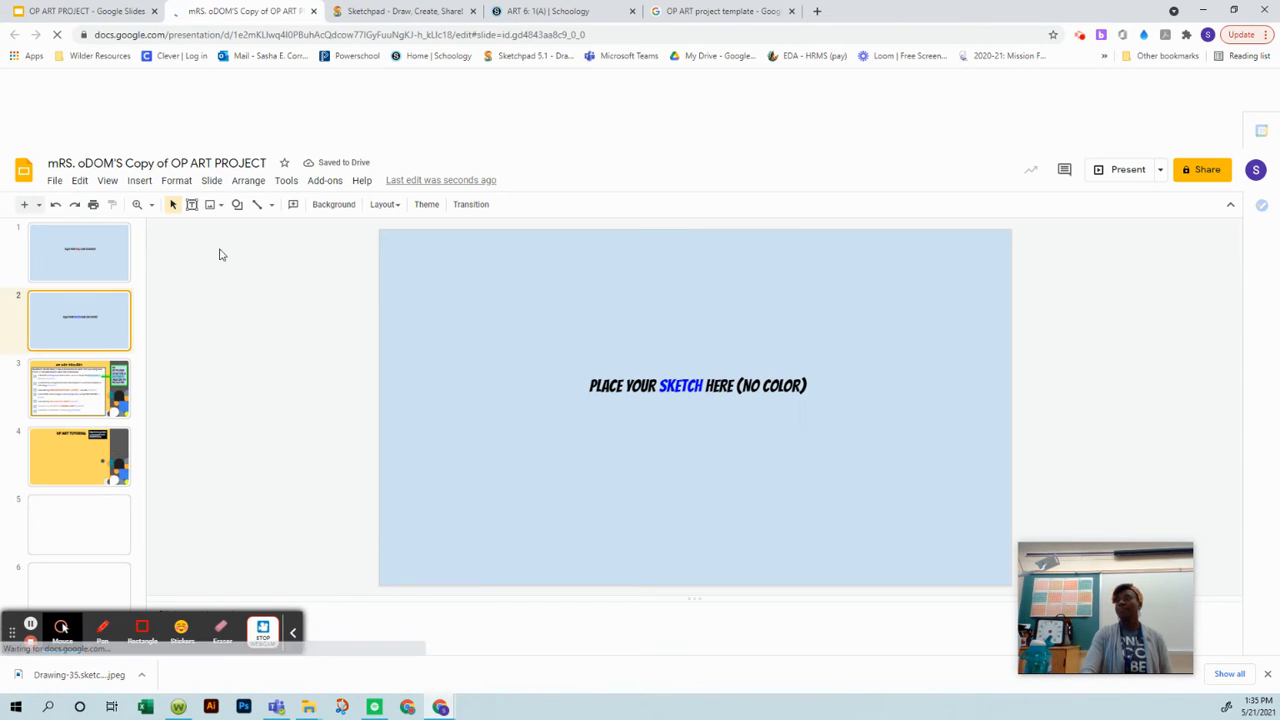
left_click(141, 182)
mouse_move(181, 212)
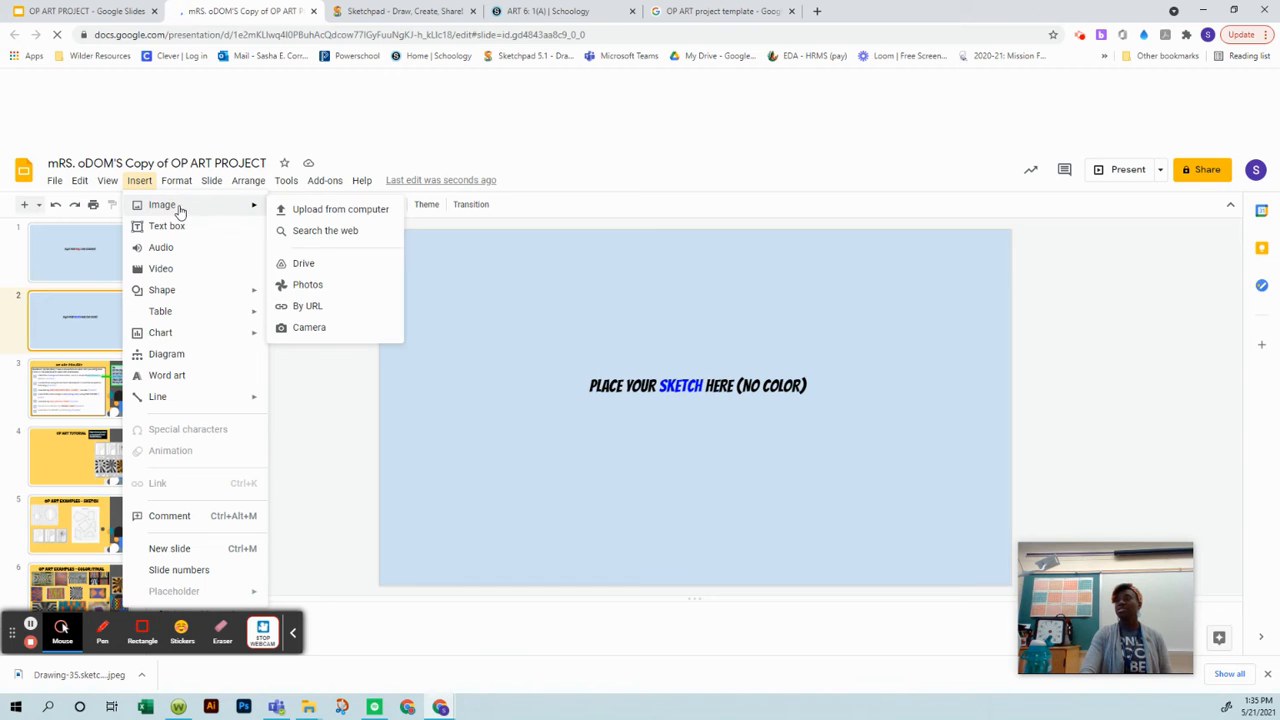
left_click(305, 214)
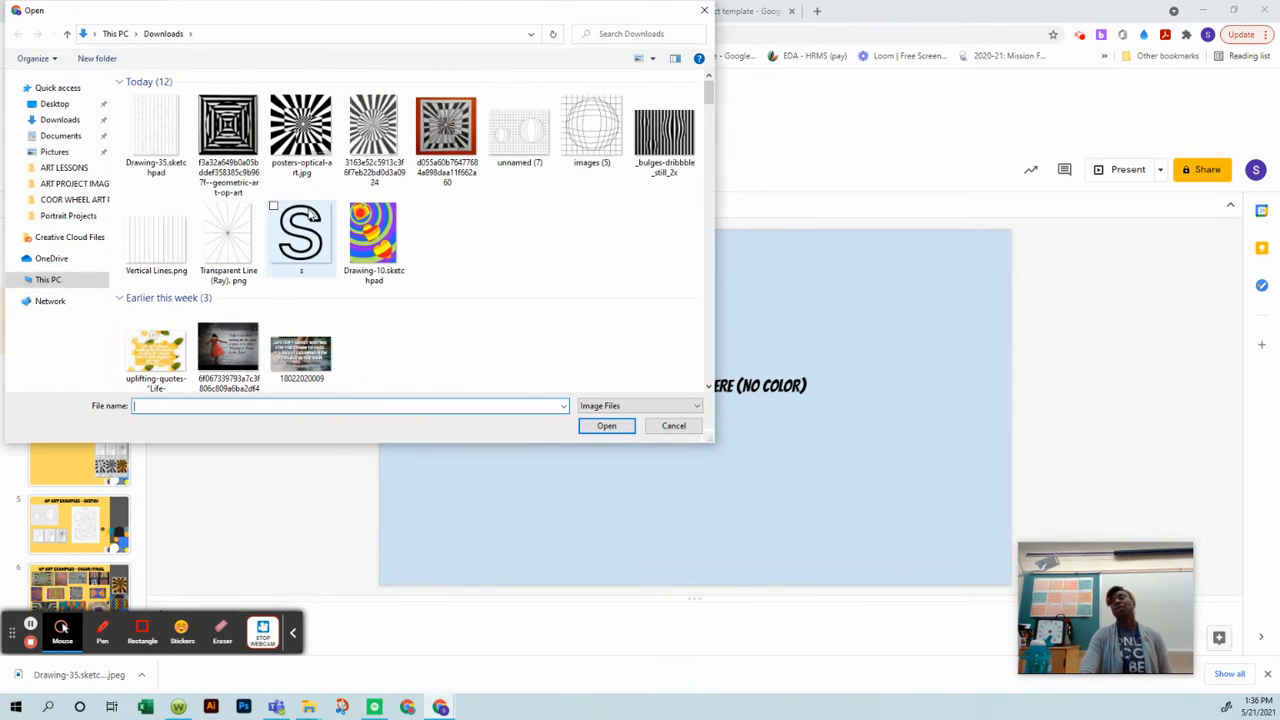
left_click(128, 101)
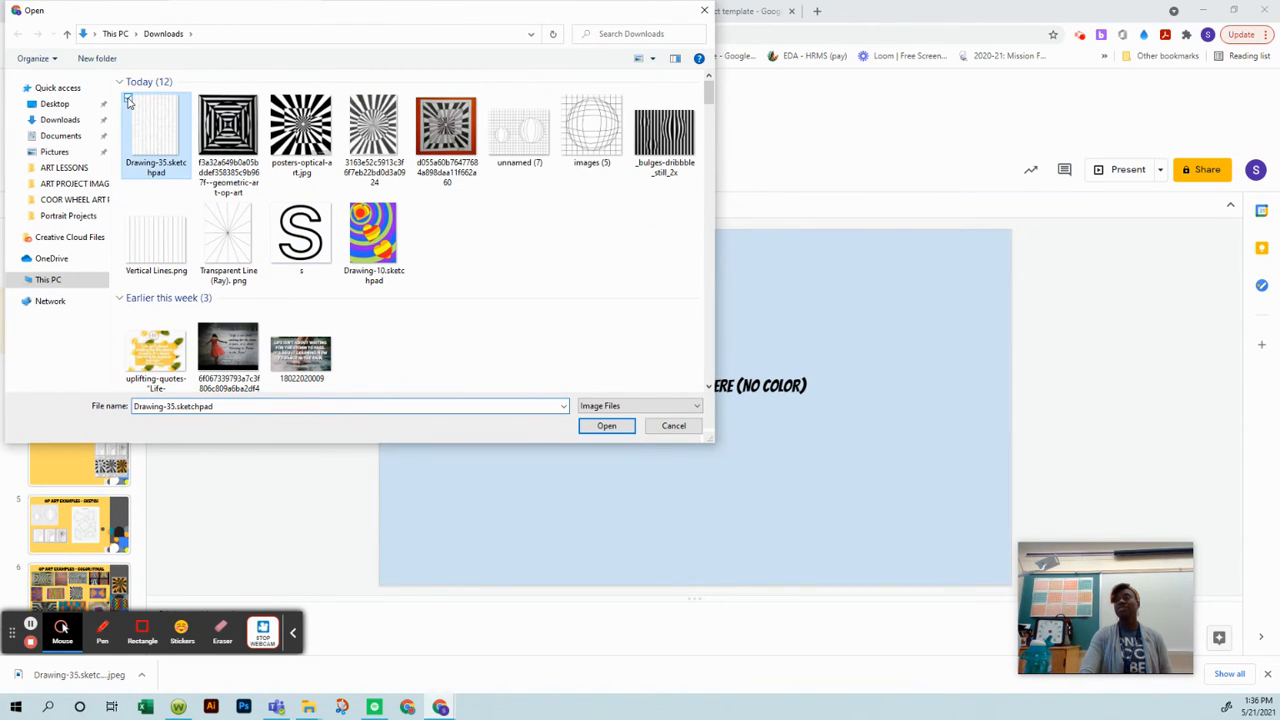
left_click(606, 428)
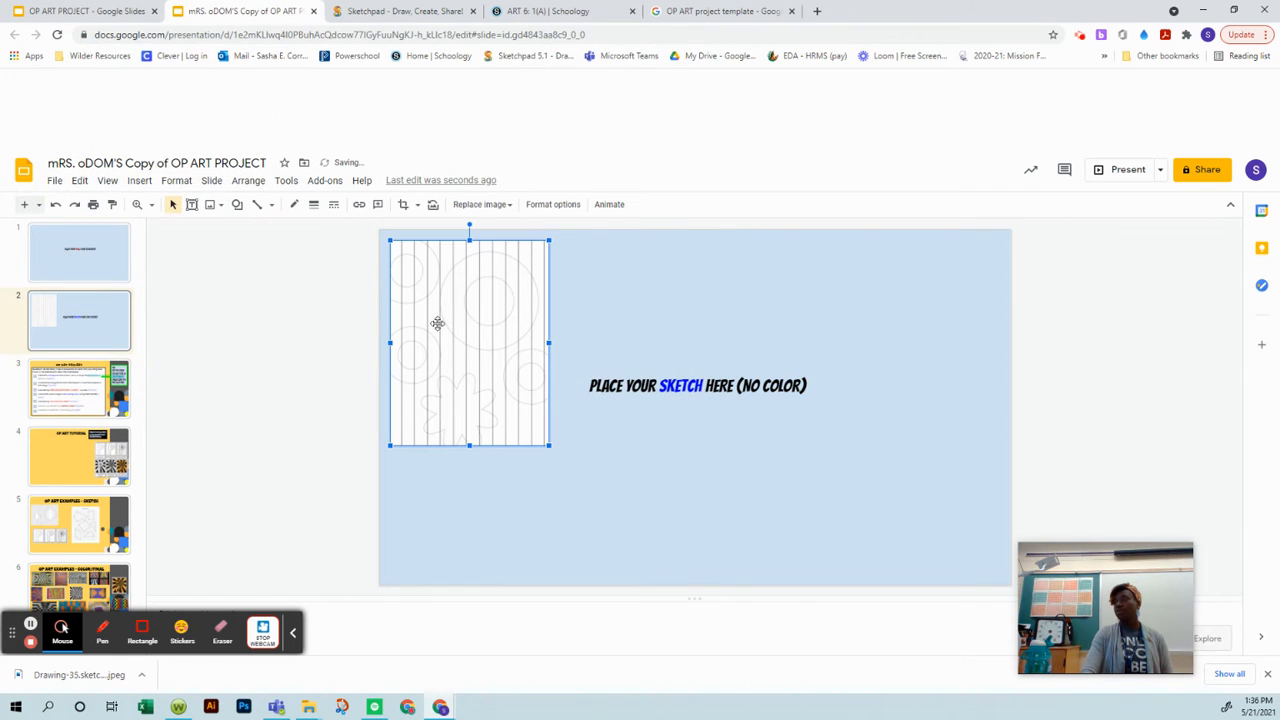
Step: Move the inserted drawing to the middle of slide 2 and enlarge it proportionally to nearly the slide's full height
left_click(441, 322)
left_click_drag(594, 322, 626, 322)
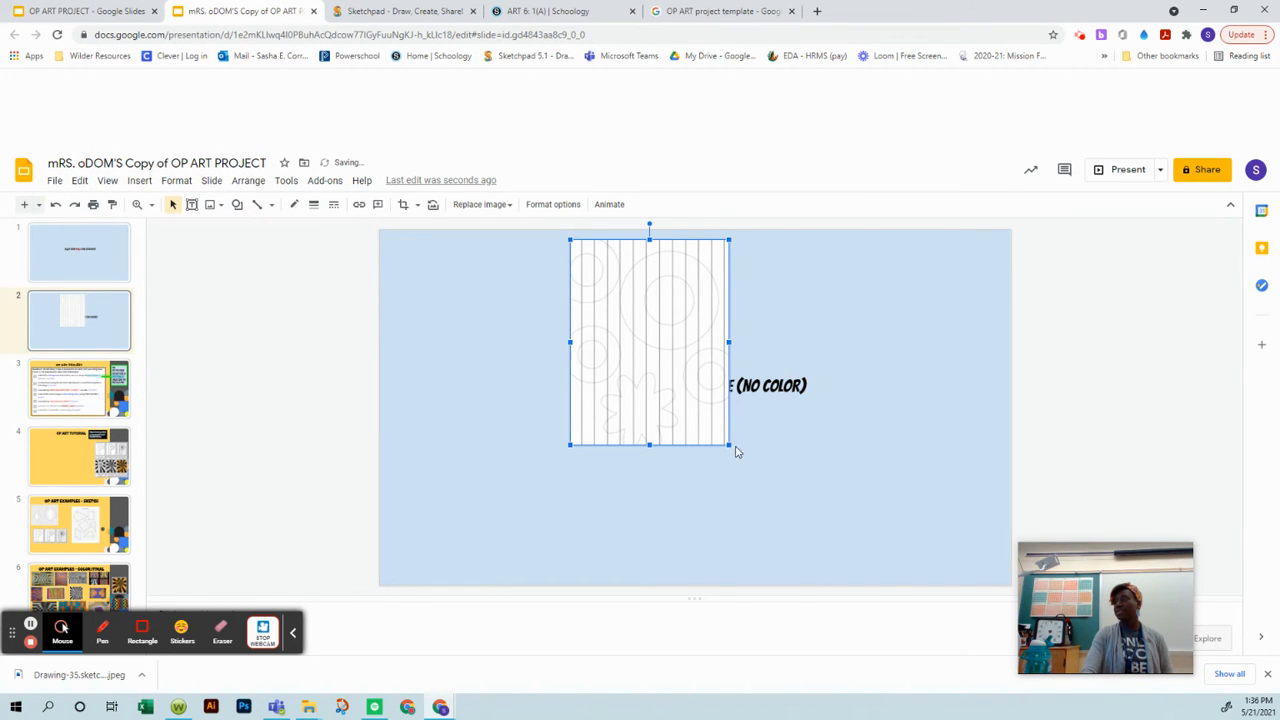
left_click_drag(731, 448, 826, 532)
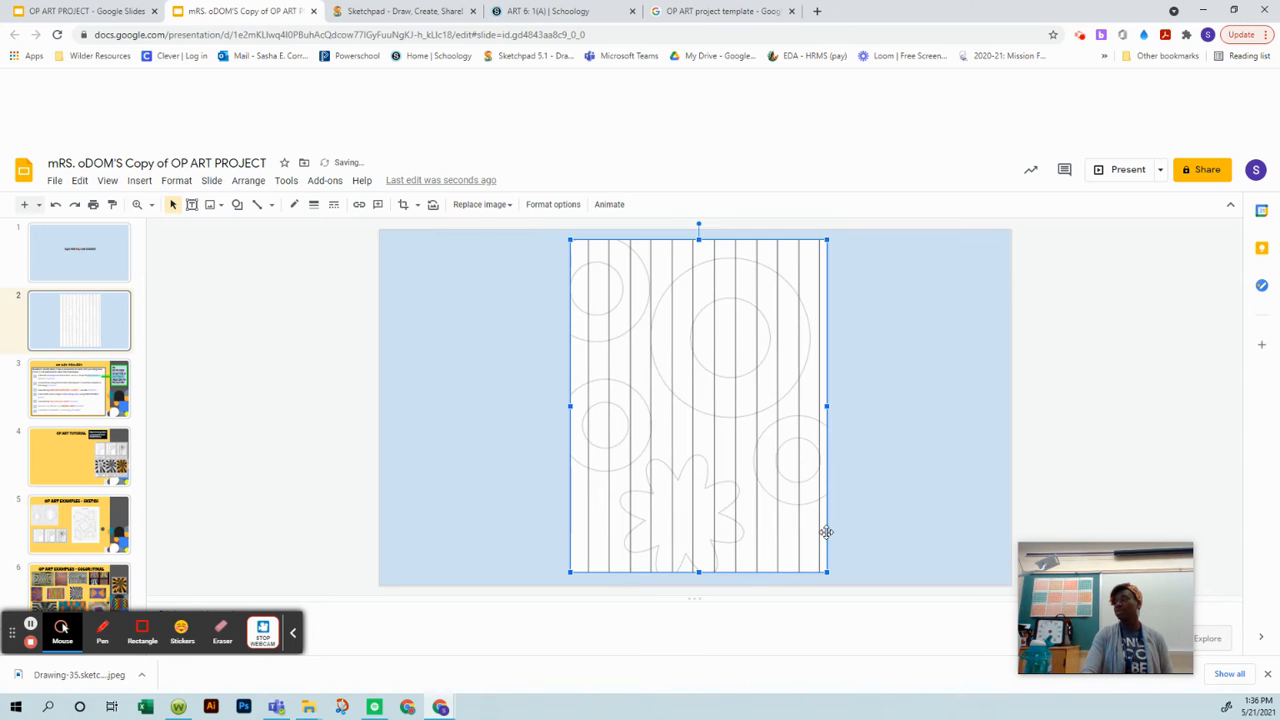
left_click(314, 437)
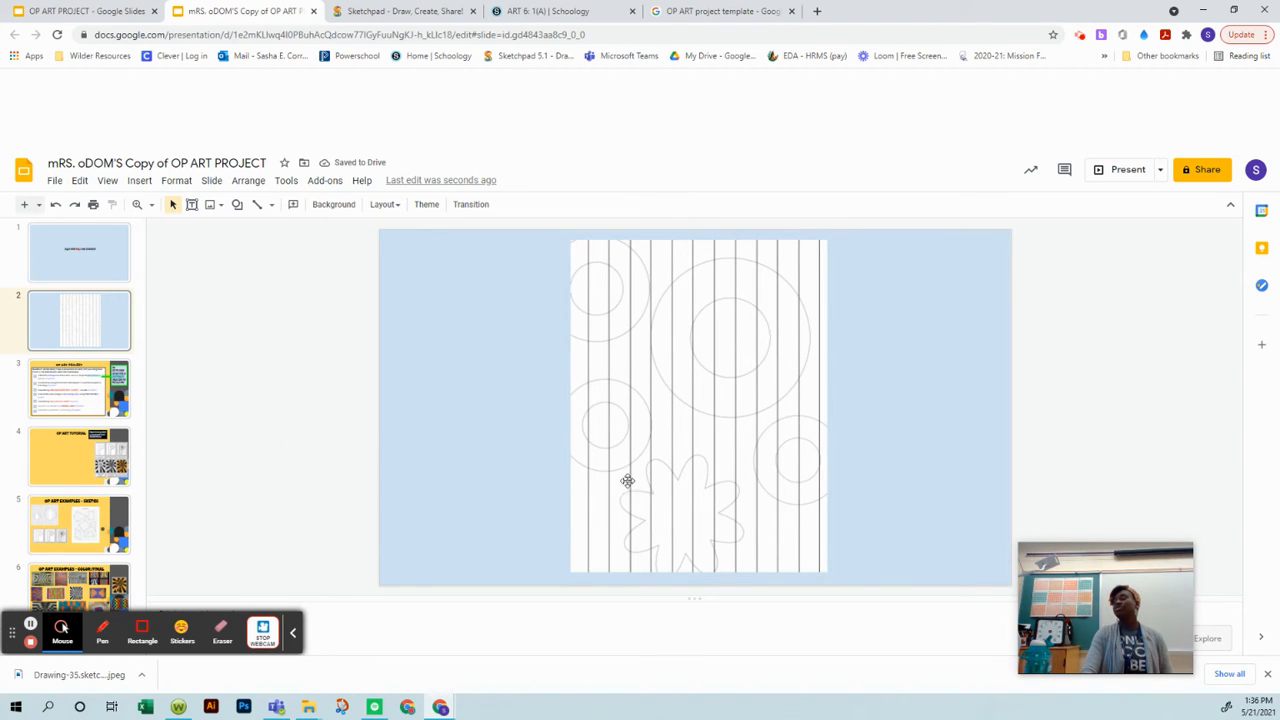
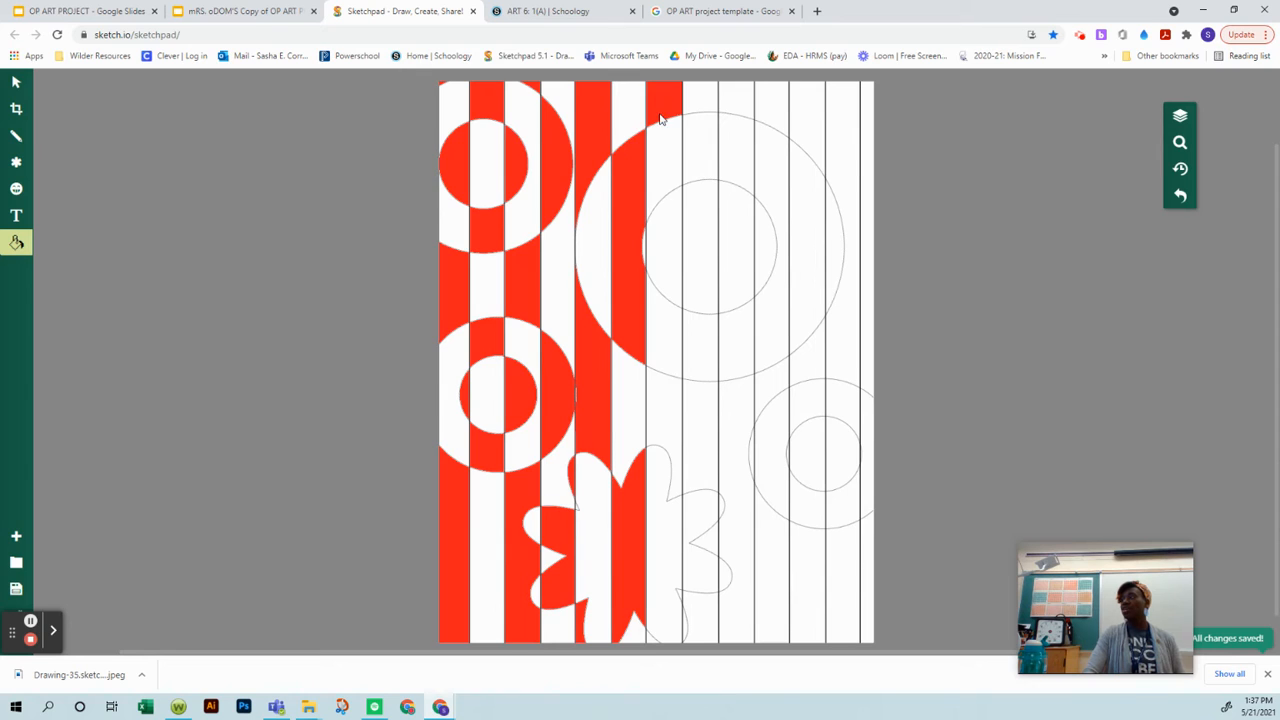
Step: Fill alternating sections red in the two stripes crossing the left half of the large ring and the burst
left_click(673, 256)
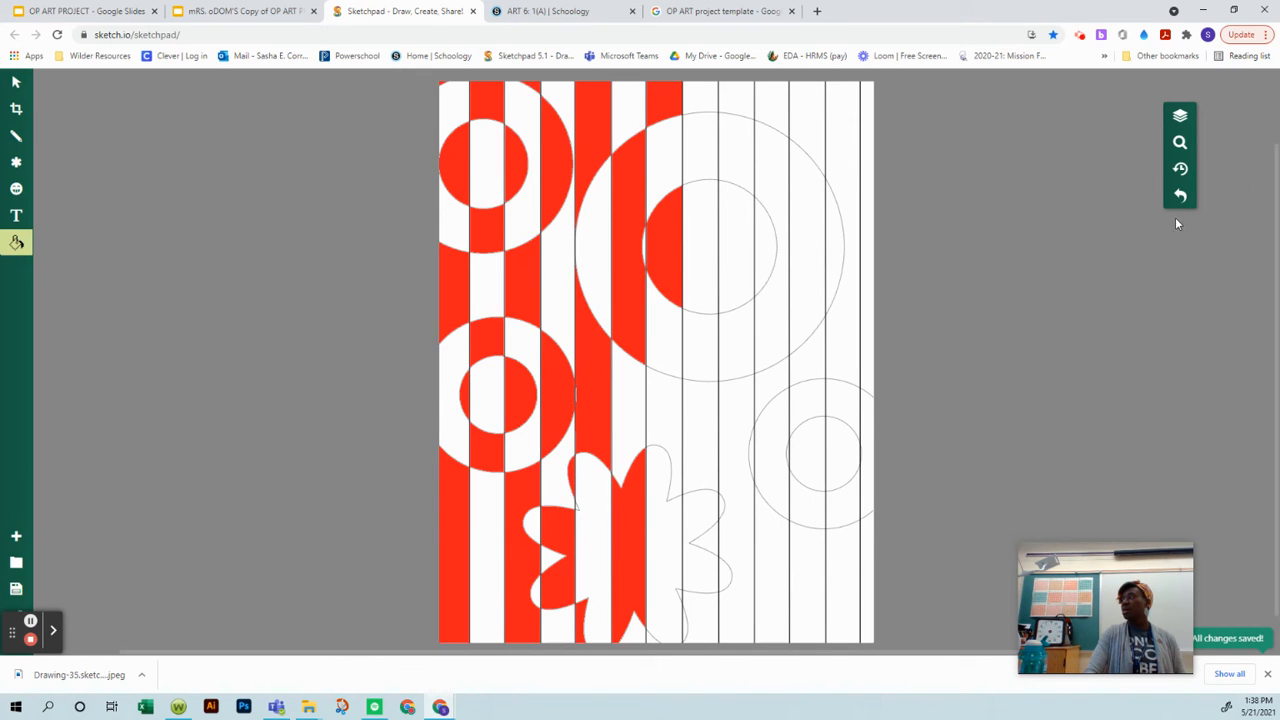
left_click(659, 403)
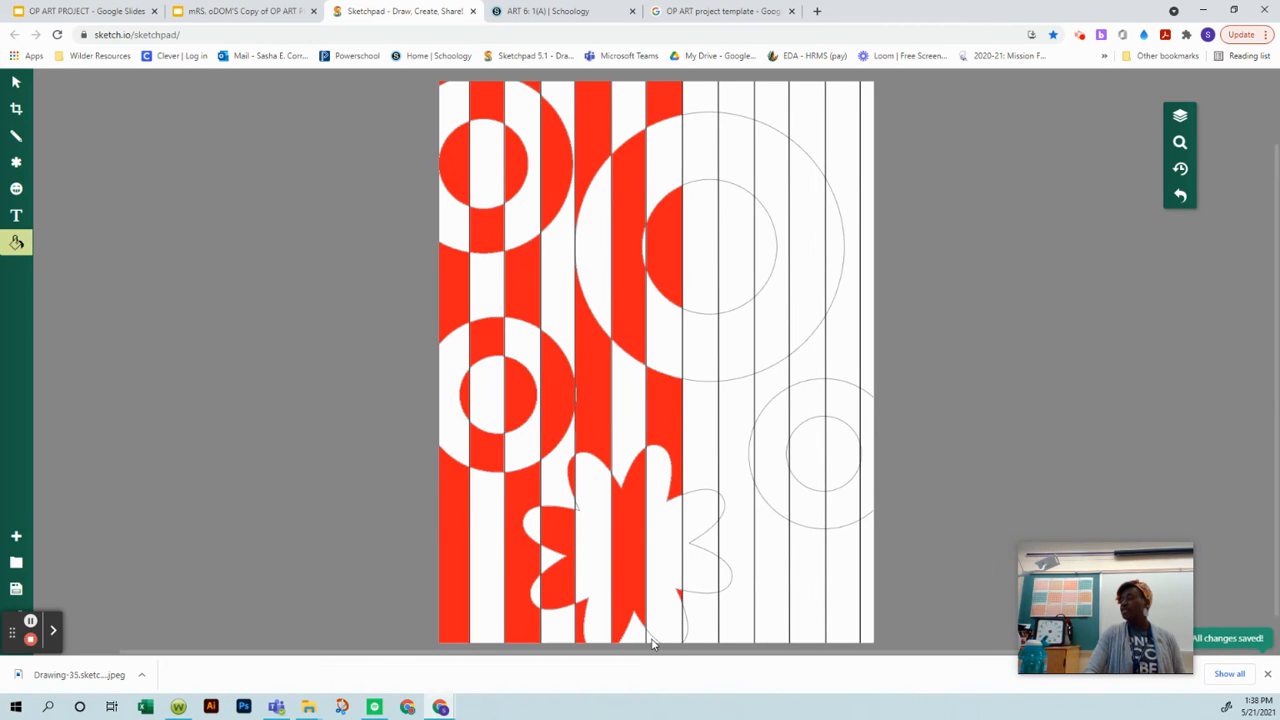
left_click(706, 149)
left_click(699, 335)
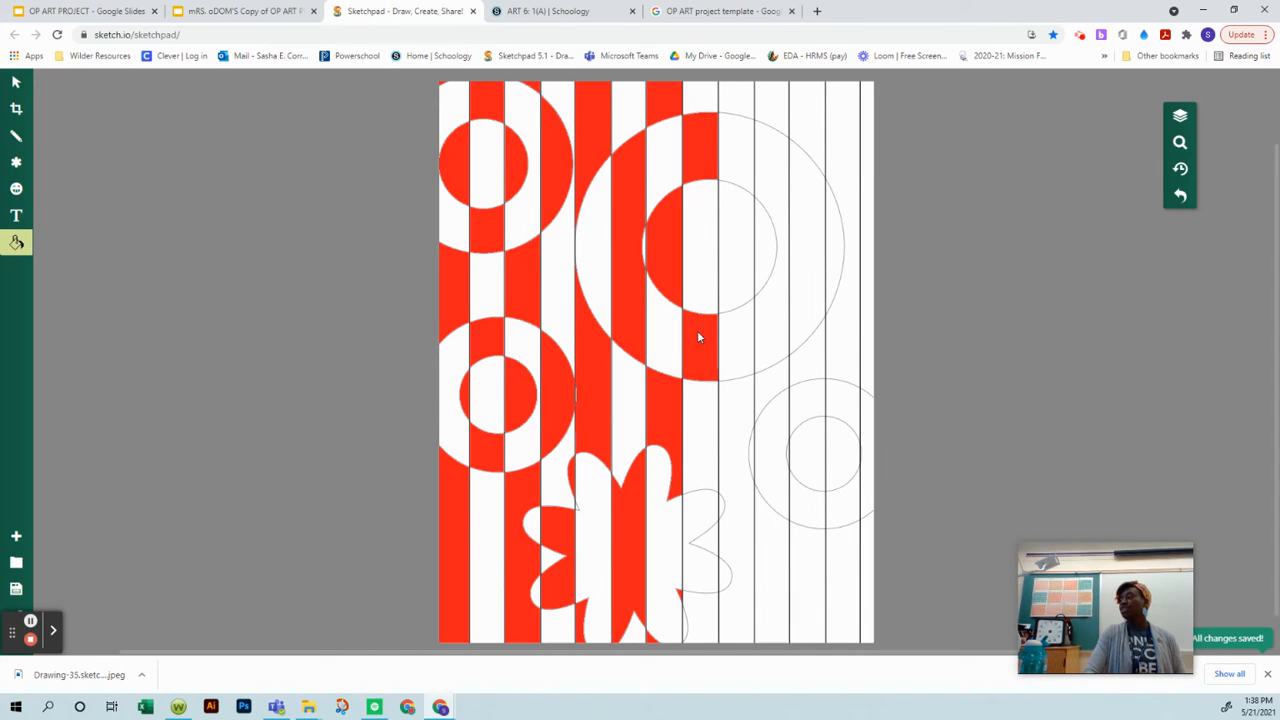
left_click(694, 504)
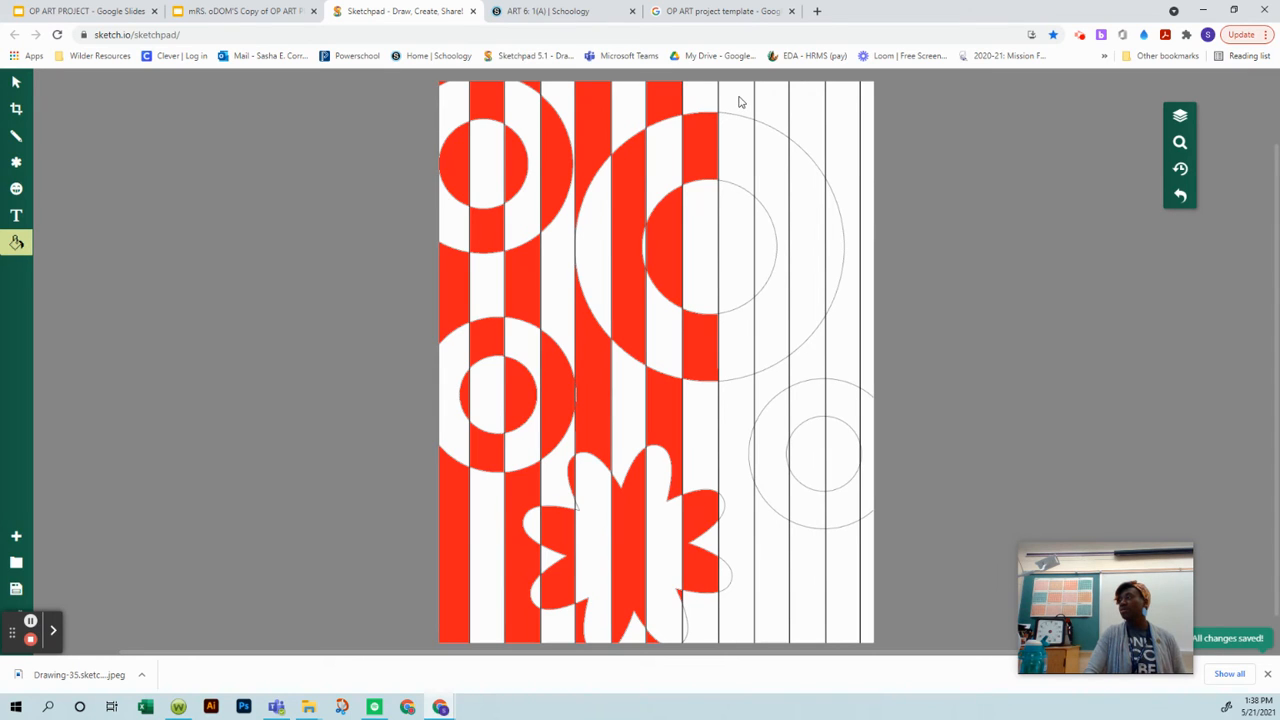
Step: Fill alternating sections red in the next two stripes, through the large ring's right half and the left part of the small right-hand ring
left_click(740, 244)
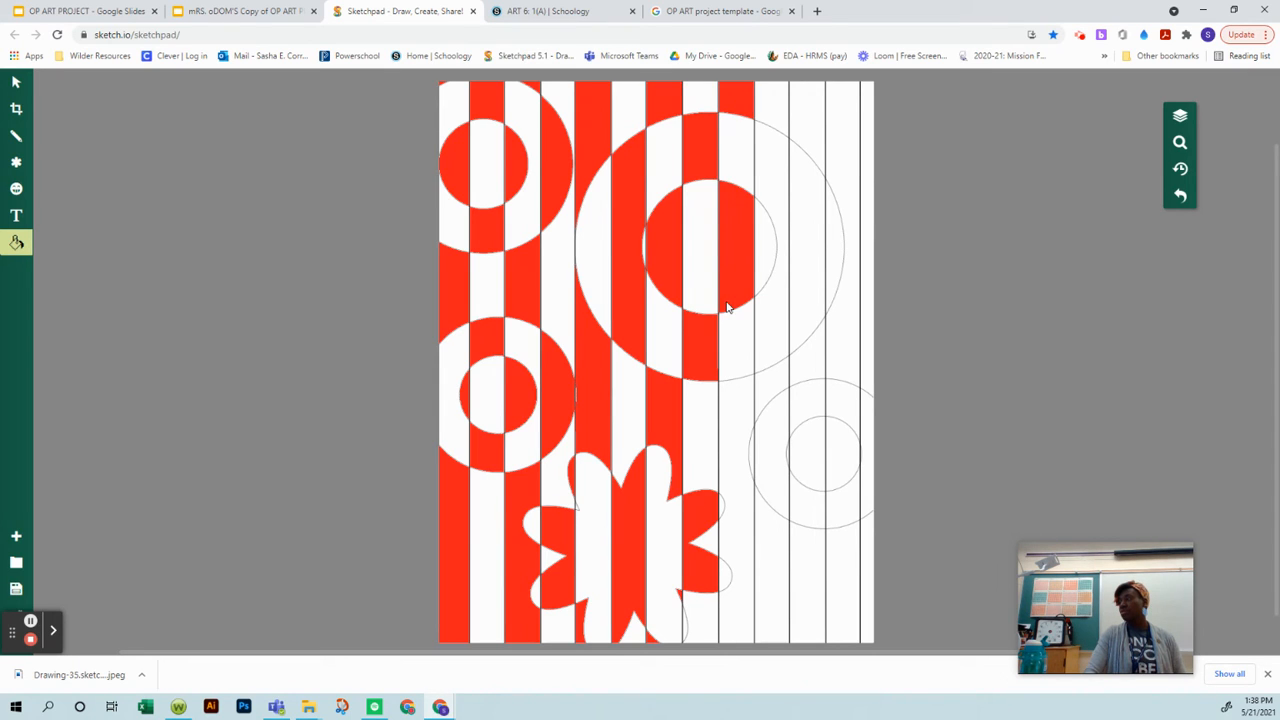
left_click(730, 406)
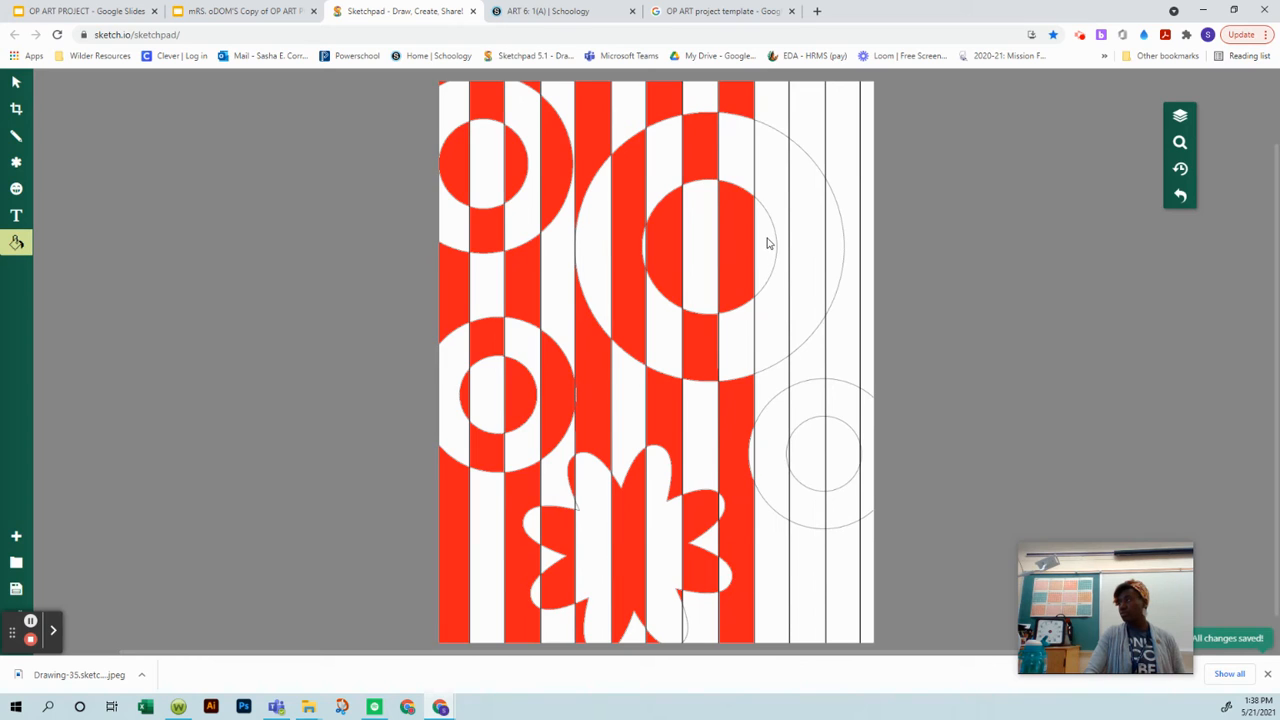
left_click(774, 155)
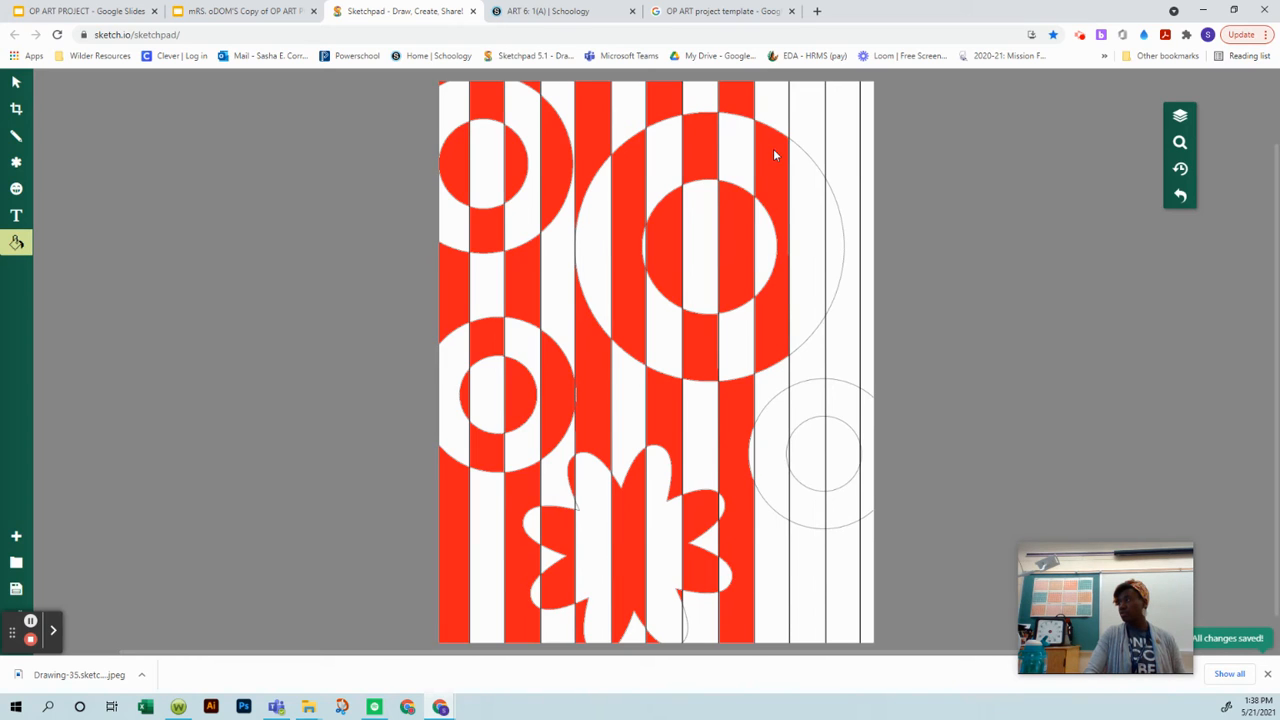
left_click(770, 446)
Step: Continue the alternating red fills through the remaining stripes at the right, covering the large ring's outer edge and the small ring beside it
left_click(808, 602)
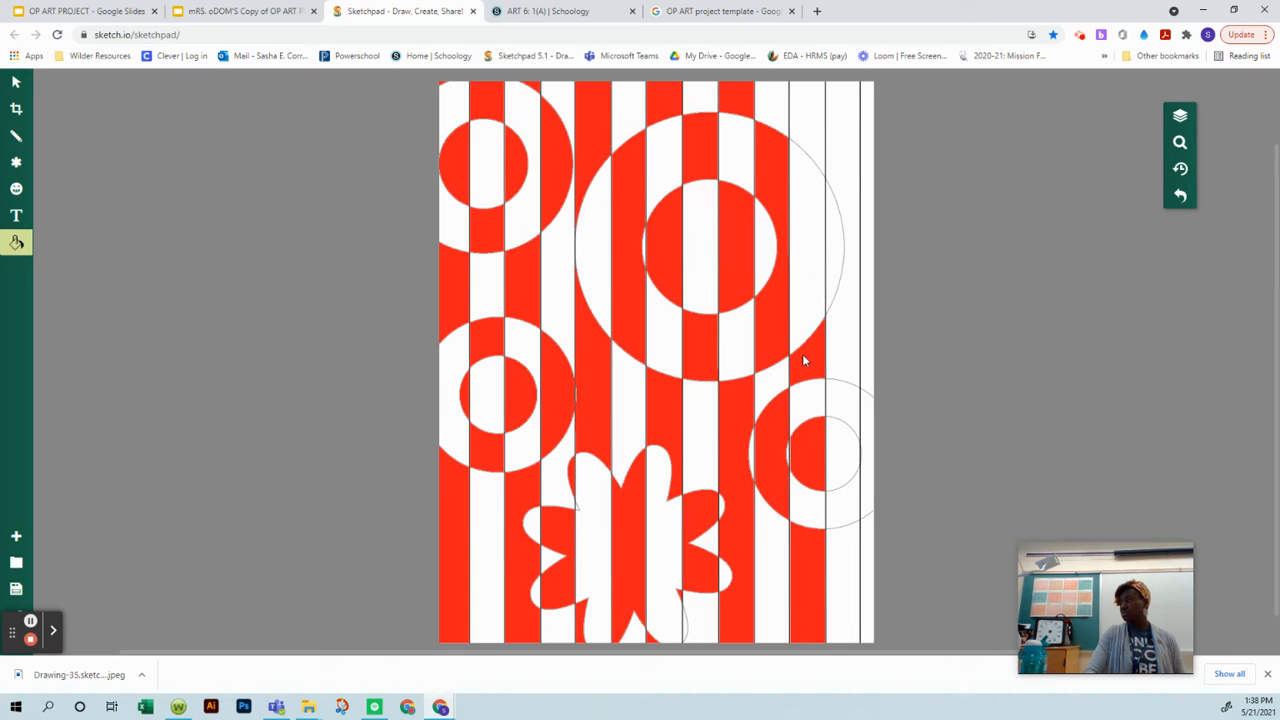
left_click(809, 110)
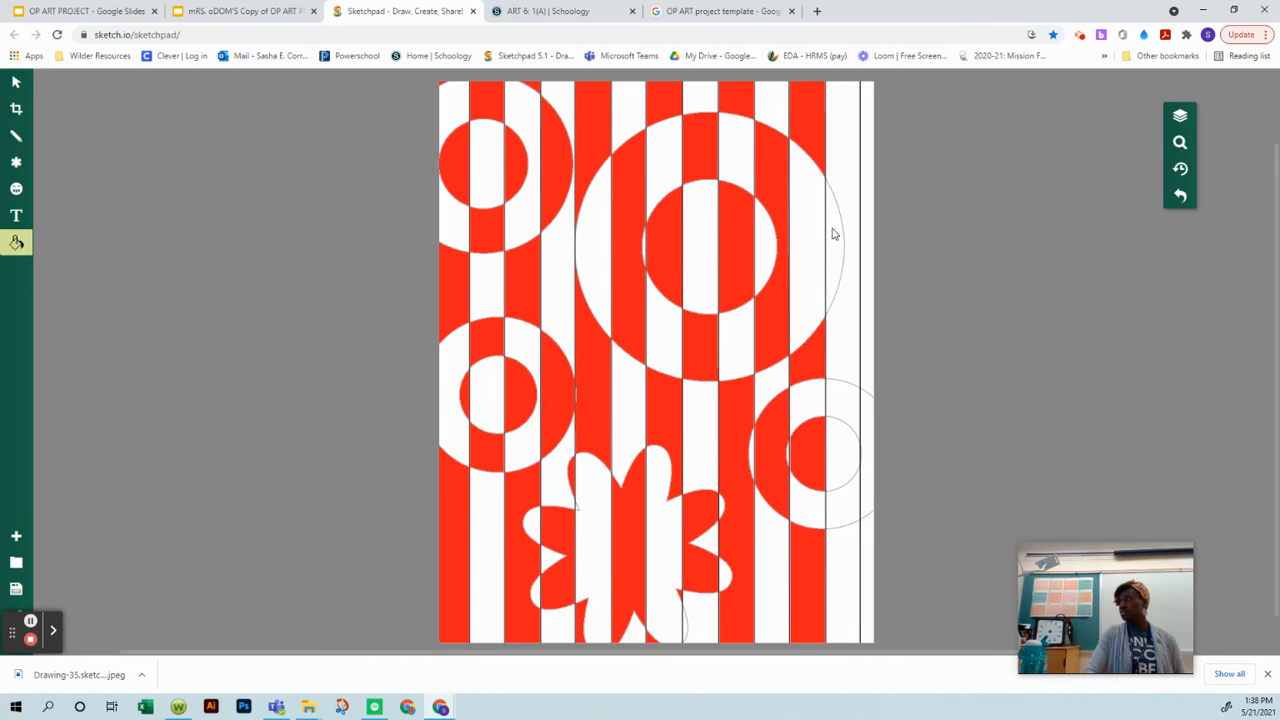
left_click(832, 283)
left_click(842, 446)
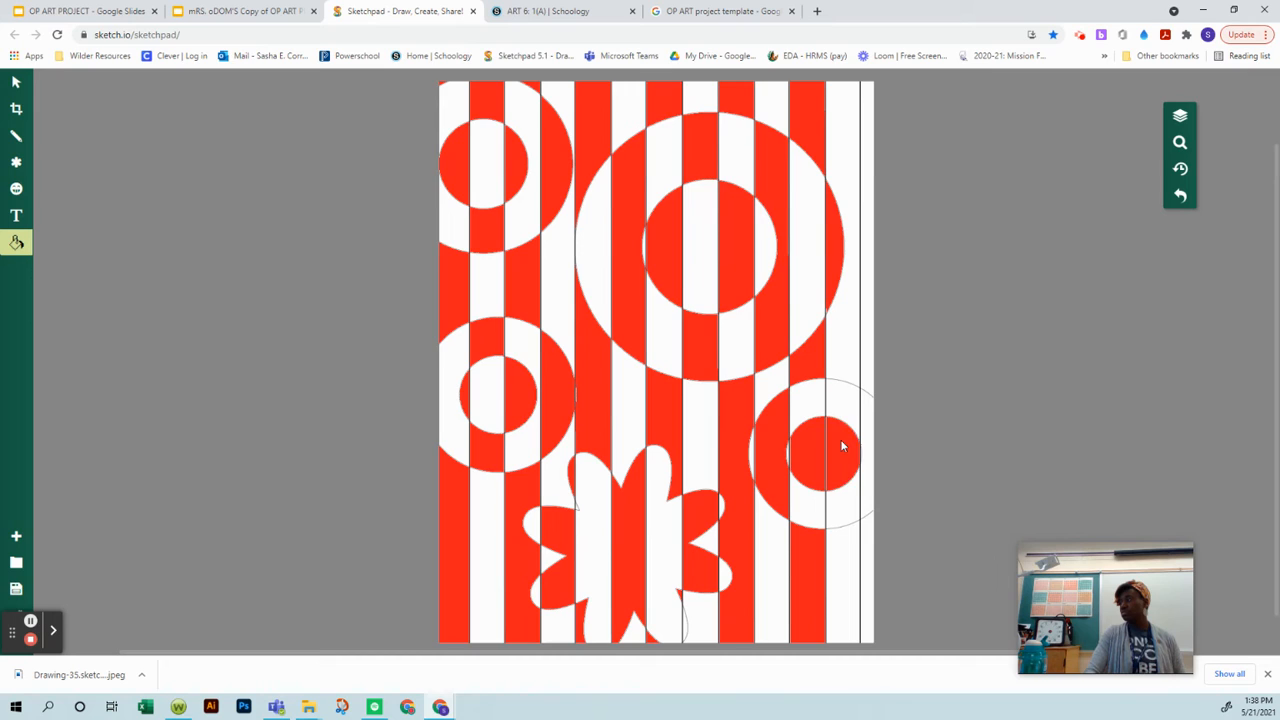
key("ctrl+z")
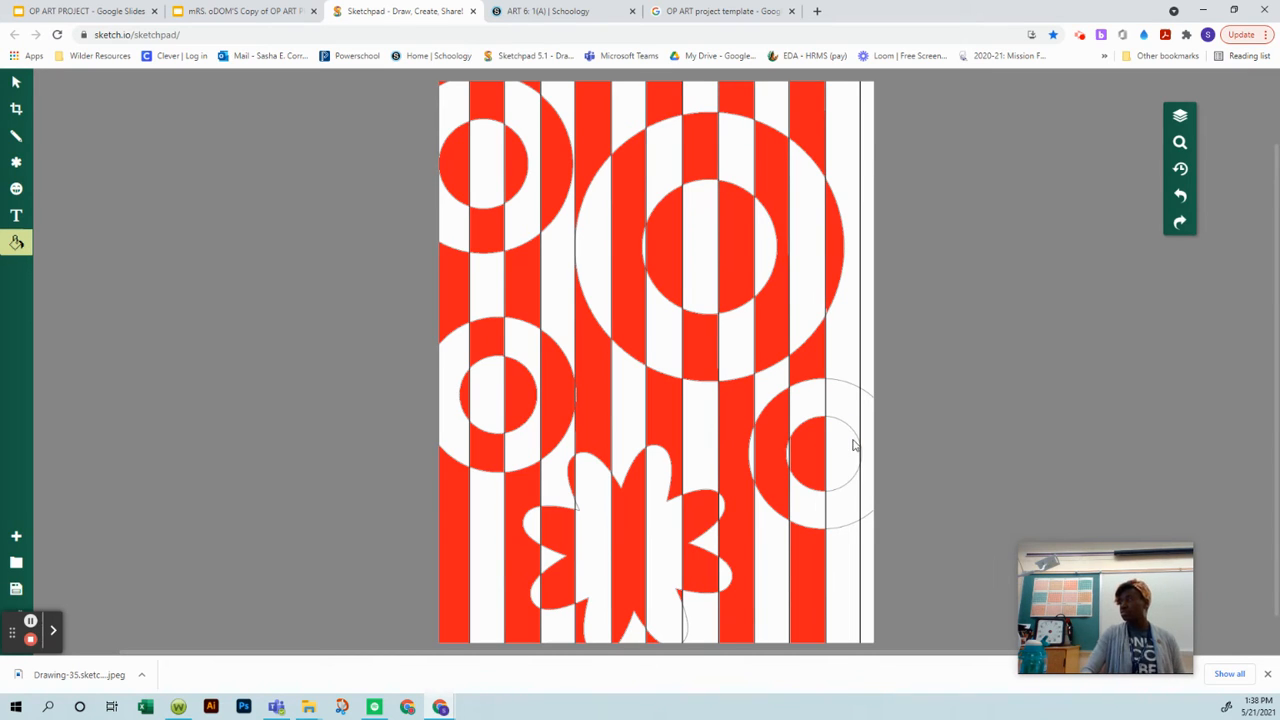
left_click(848, 521)
left_click(869, 612)
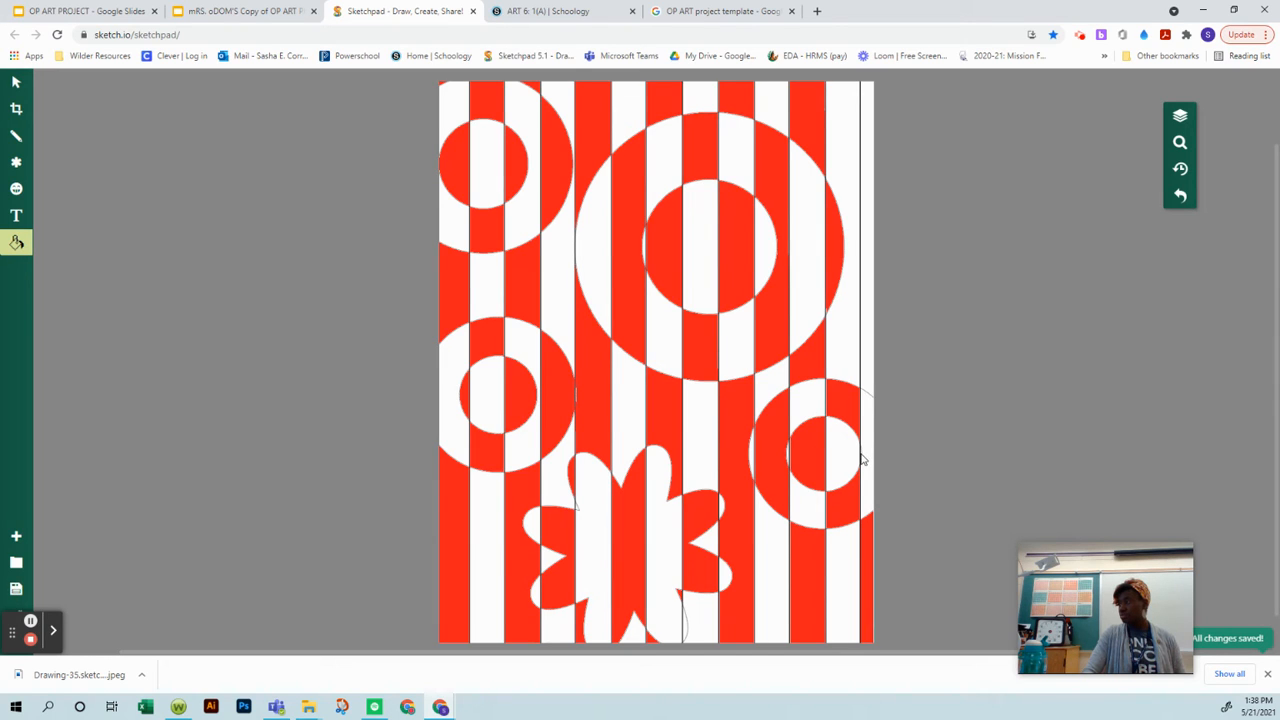
left_click(861, 458)
key("ctrl+z")
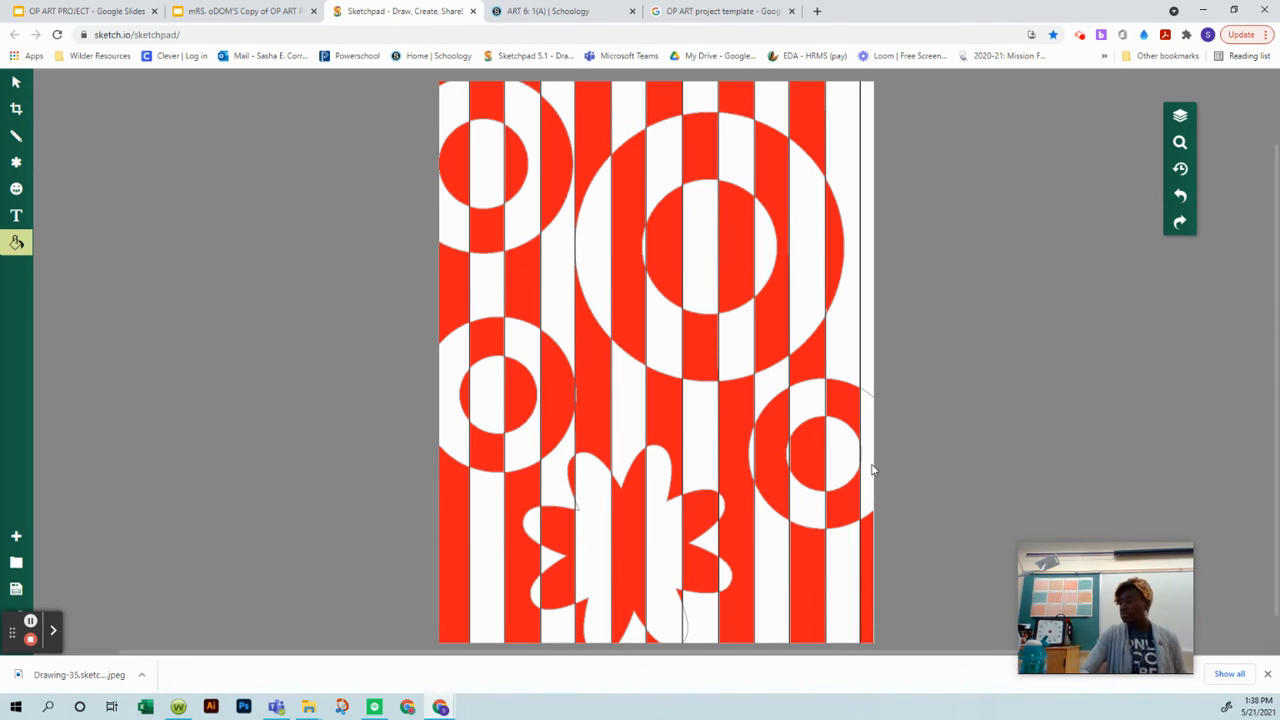
left_click(862, 459)
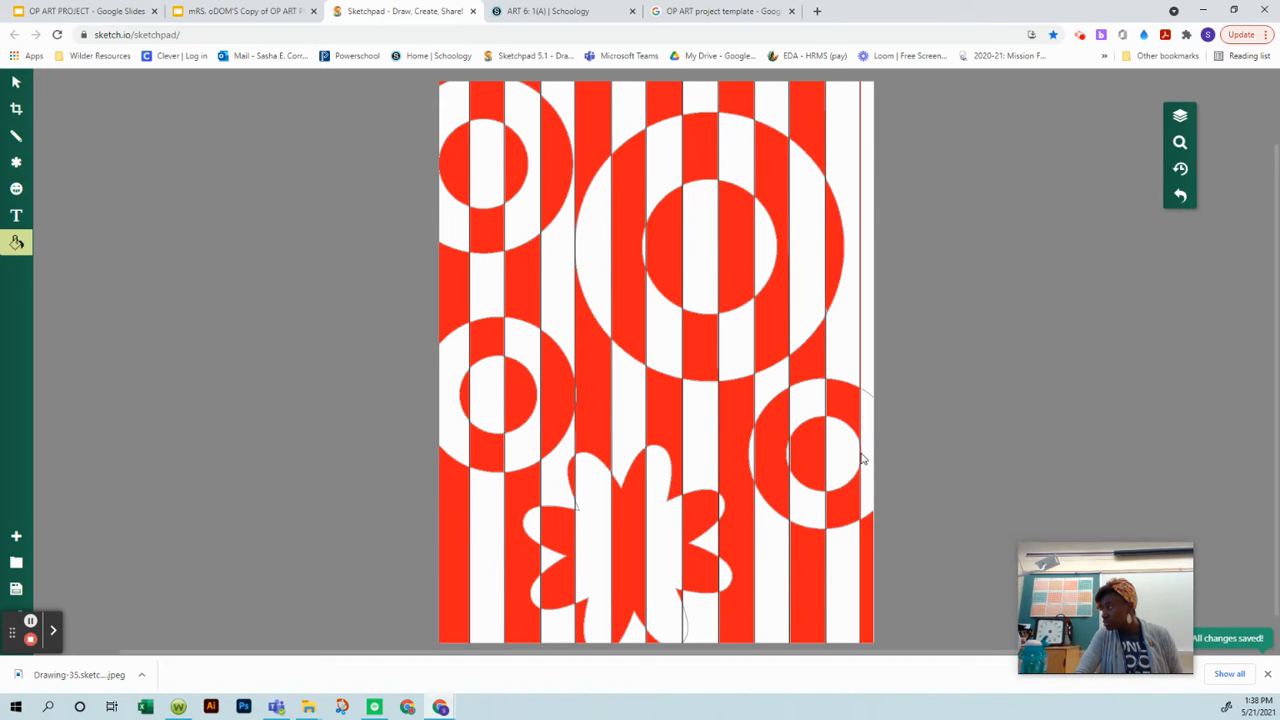
key("ctrl+z")
Step: Examine the stripes and ring outlines up close around the unfilled narrow strip at the drawing's right edge
scroll(1100, 143, "up", 1)
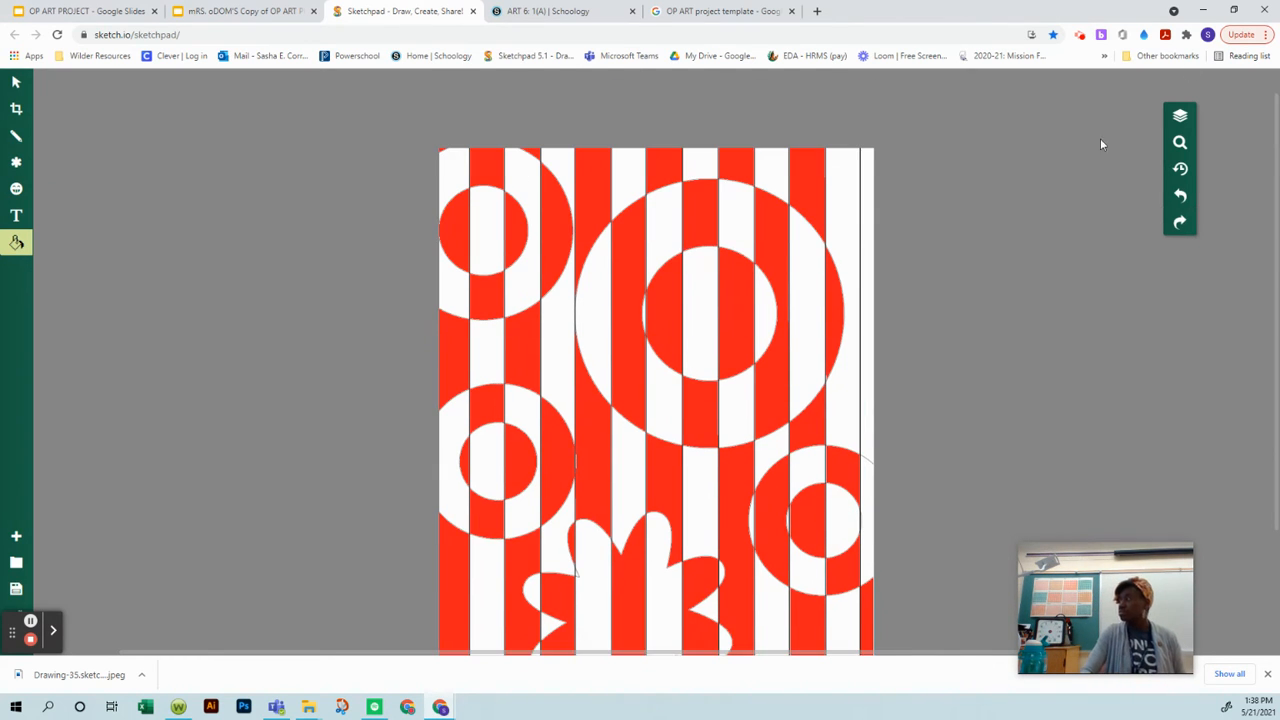
left_click(1182, 142)
left_click_drag(1140, 180, 1007, 310)
scroll(862, 351, "up", 6)
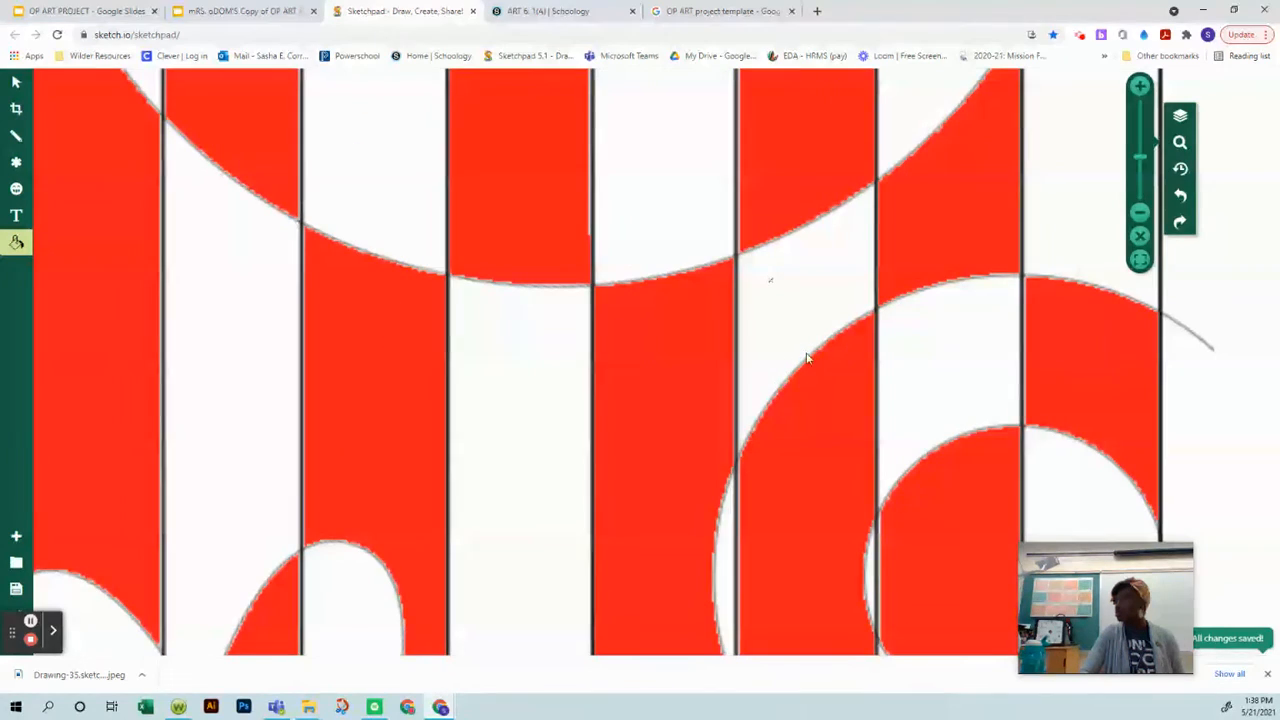
scroll(826, 355, "down", 6)
scroll(826, 355, "up", 1)
scroll(825, 355, "up", 5)
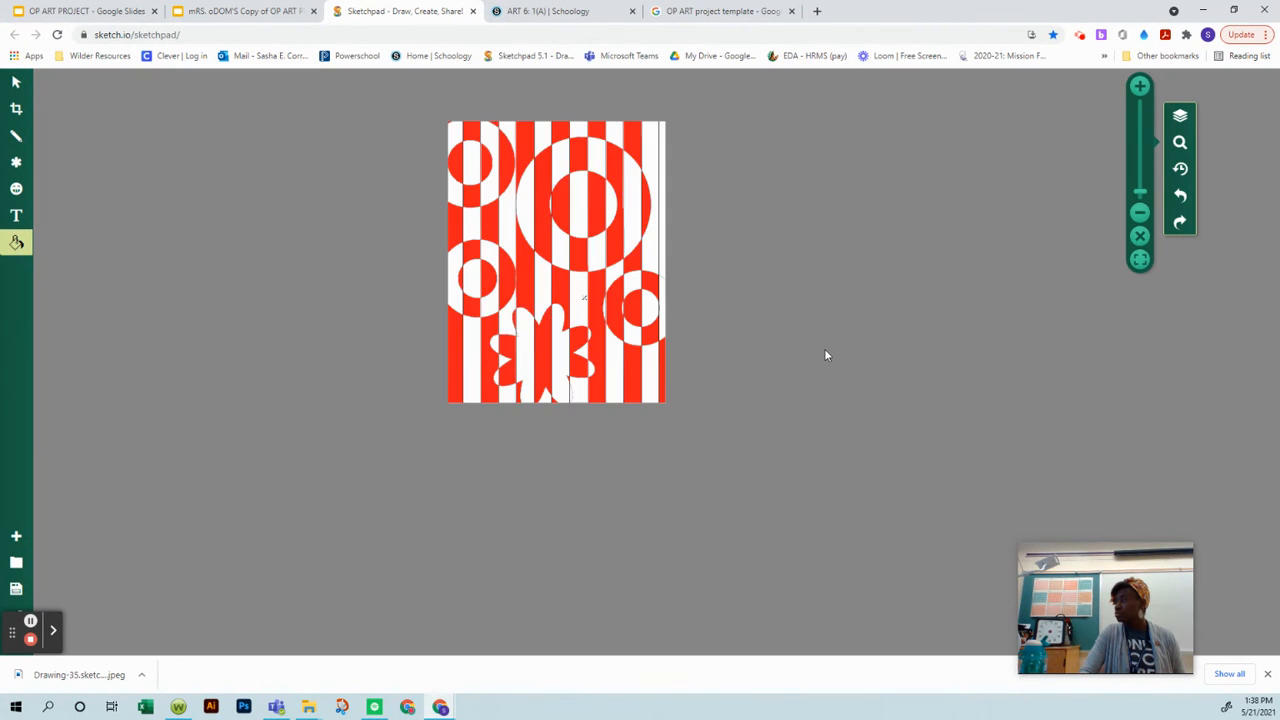
left_click(16, 242)
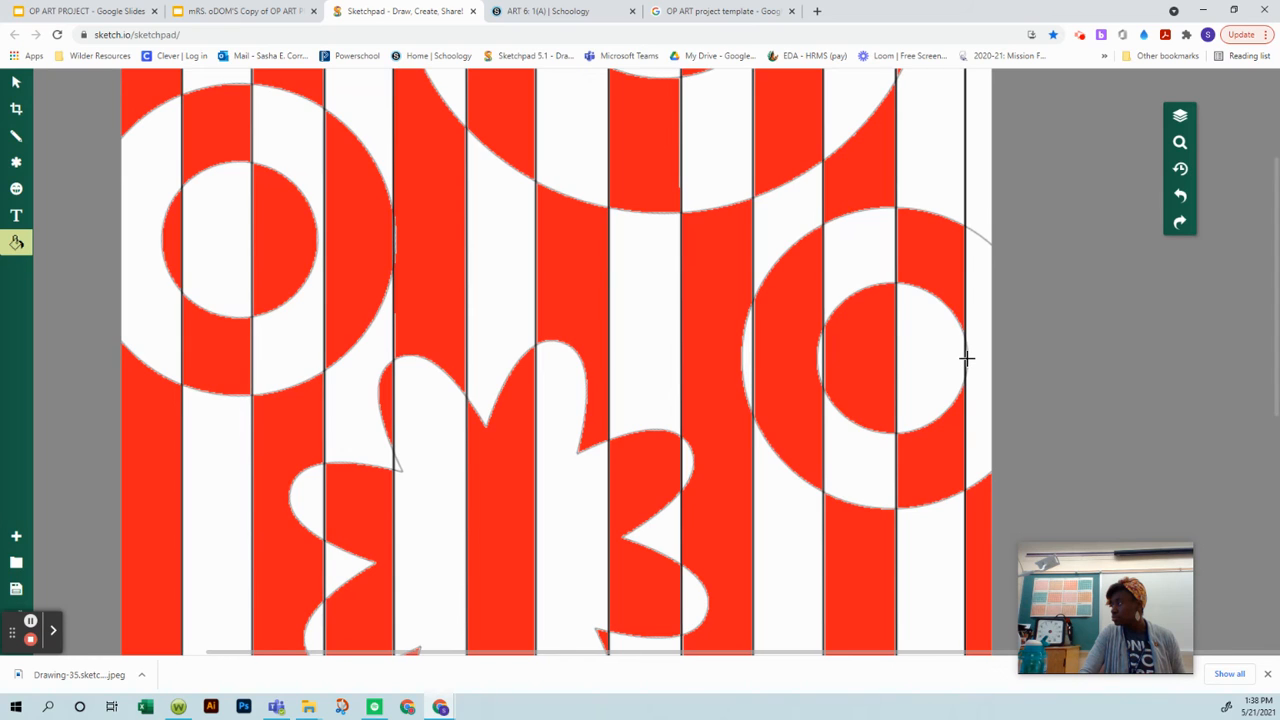
left_click(1180, 145)
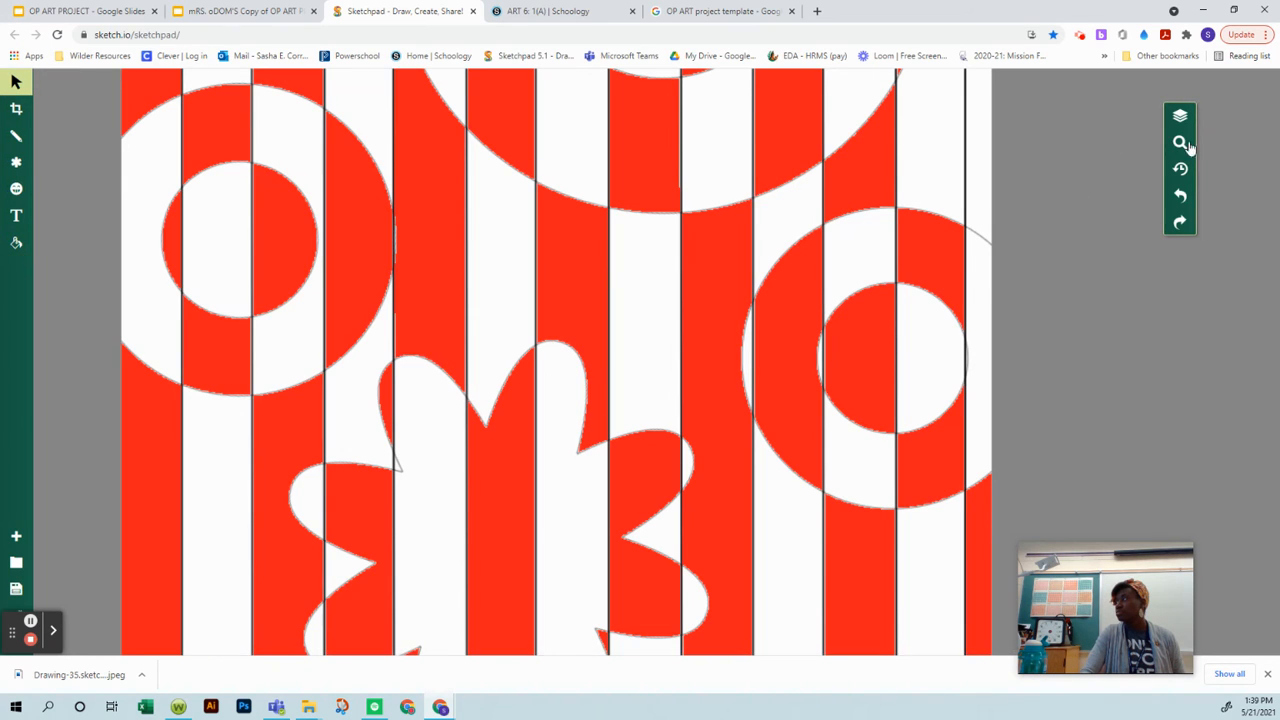
scroll(950, 242, "up", 4)
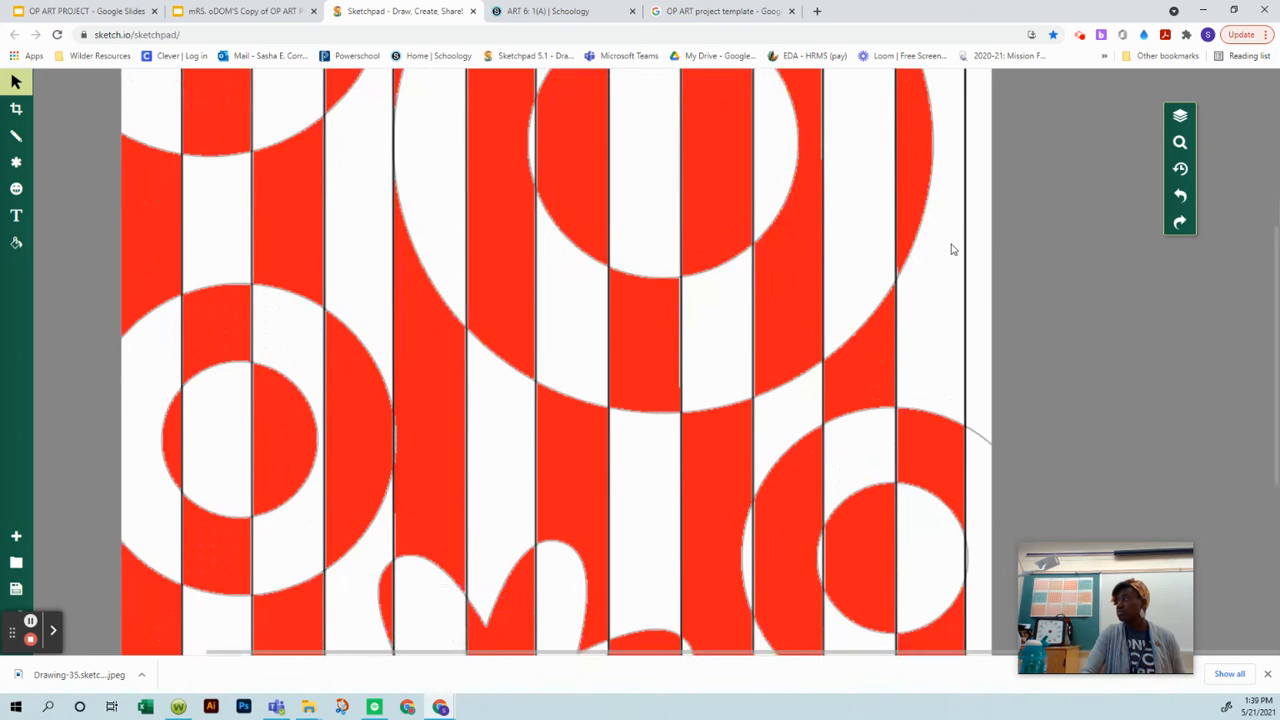
scroll(950, 242, "down", 4)
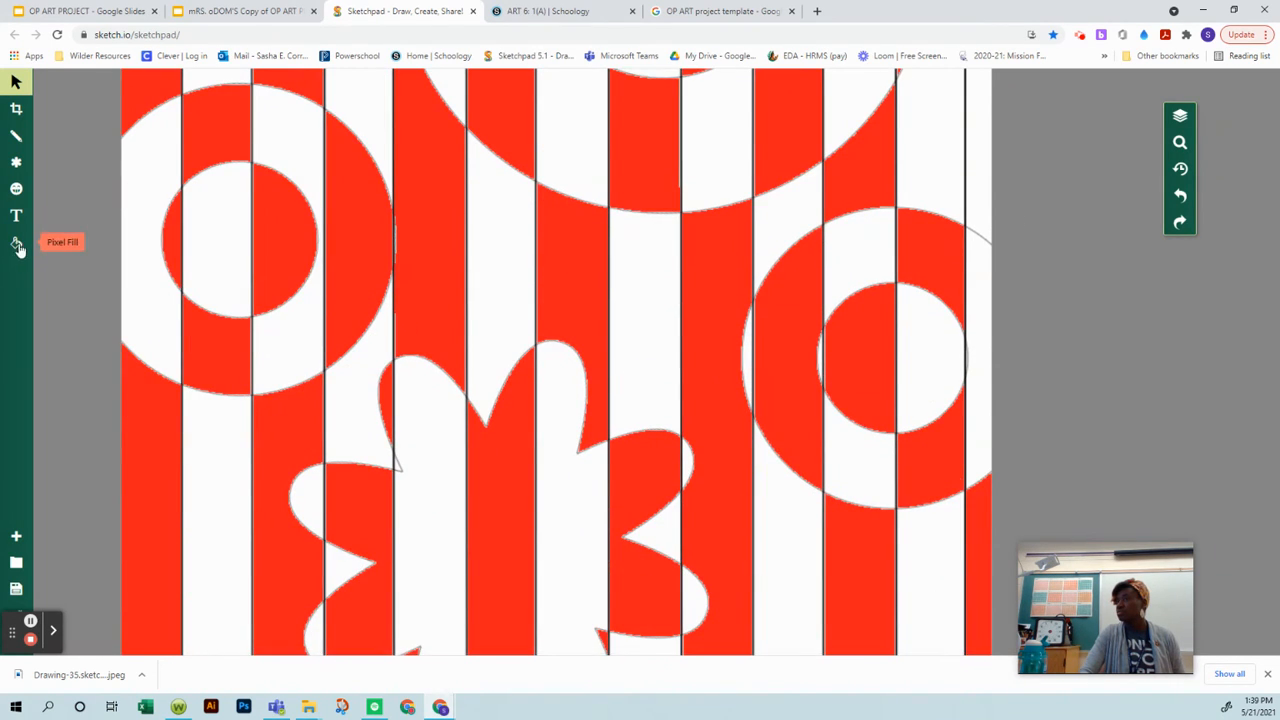
scroll(524, 267, "up", 3)
scroll(510, 250, "down", 5)
scroll(502, 240, "up", 5)
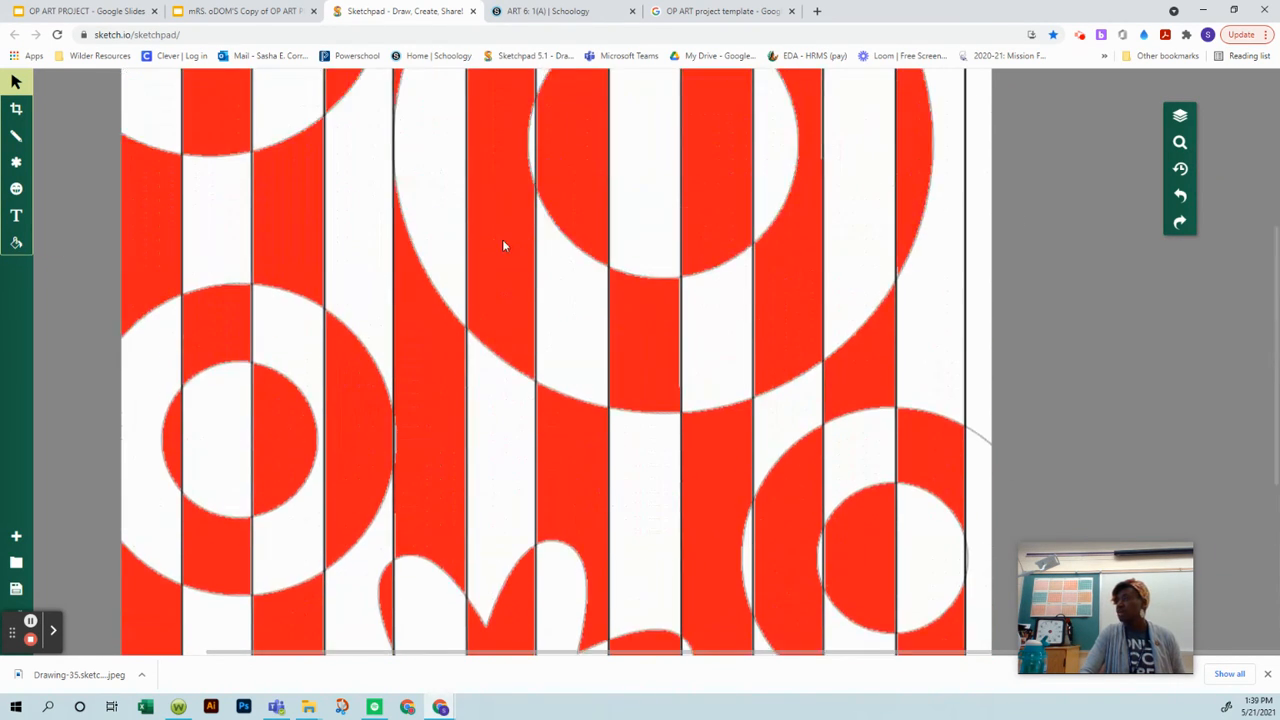
scroll(502, 240, "down", 2)
Step: Reload the Sketchpad page with the drawing and dismiss the Upgrade to Premium offer
left_click(57, 35)
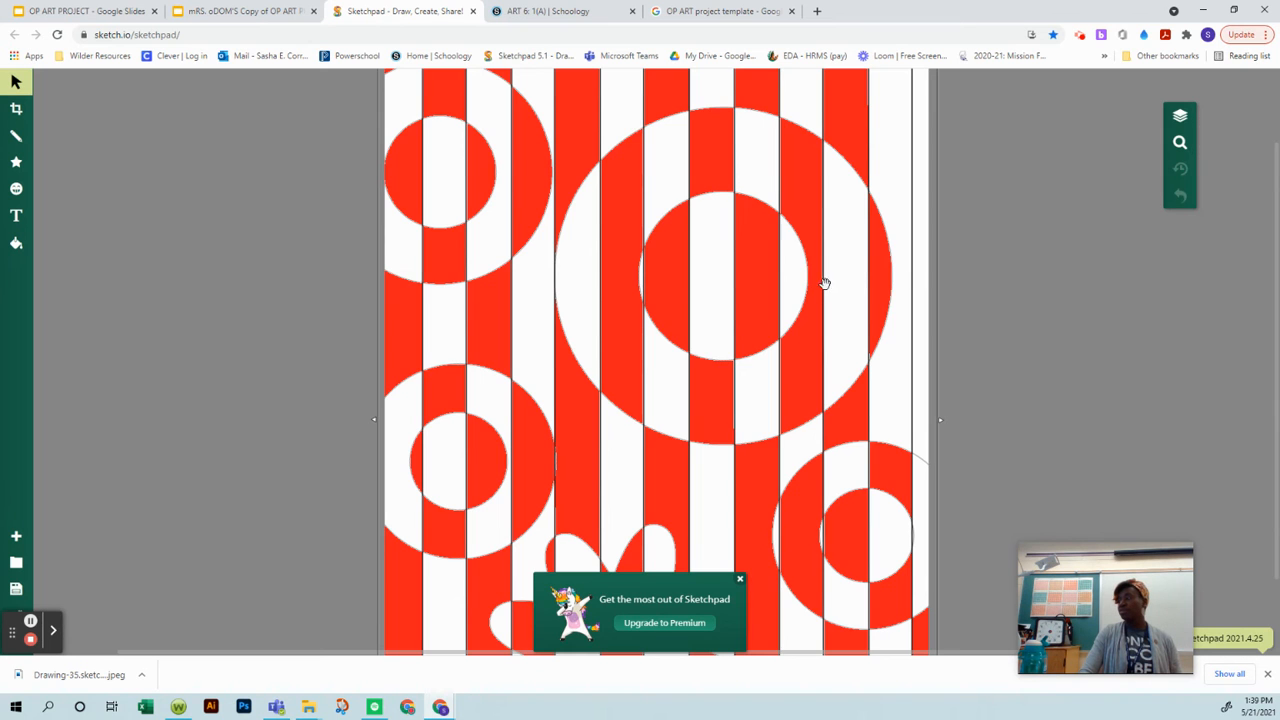
left_click(740, 580)
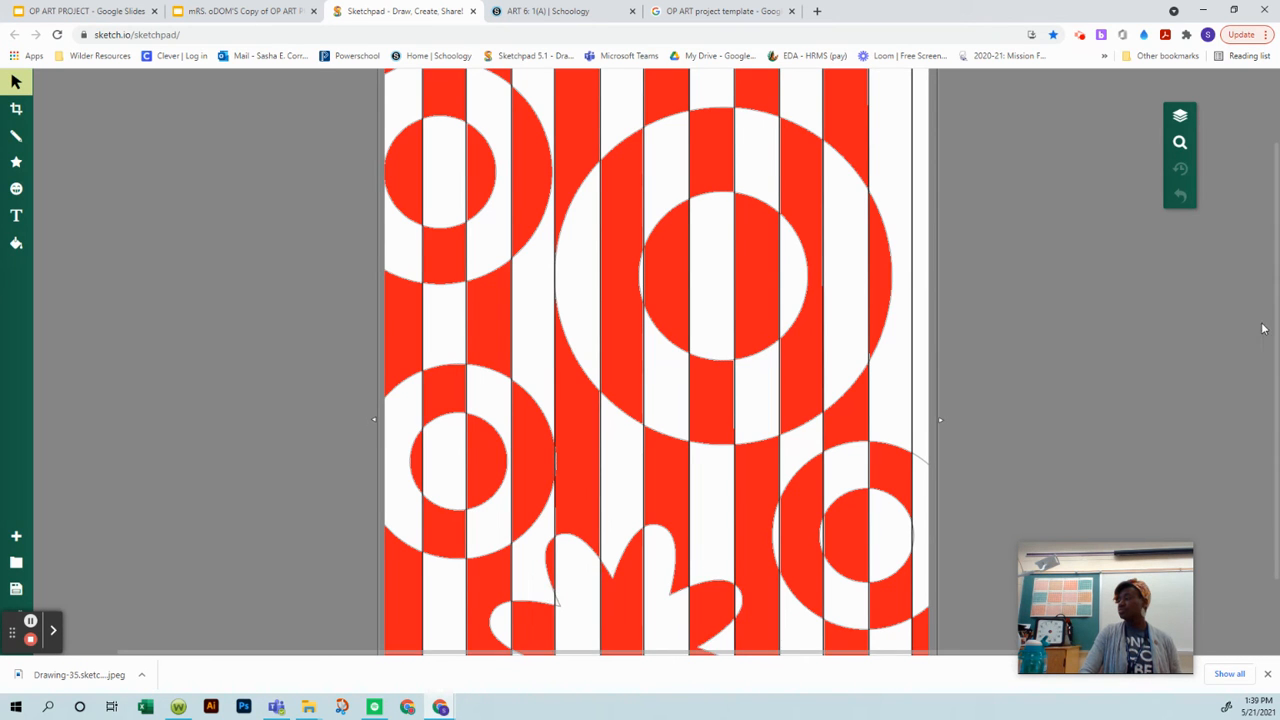
left_click(1179, 145)
left_click(1140, 262)
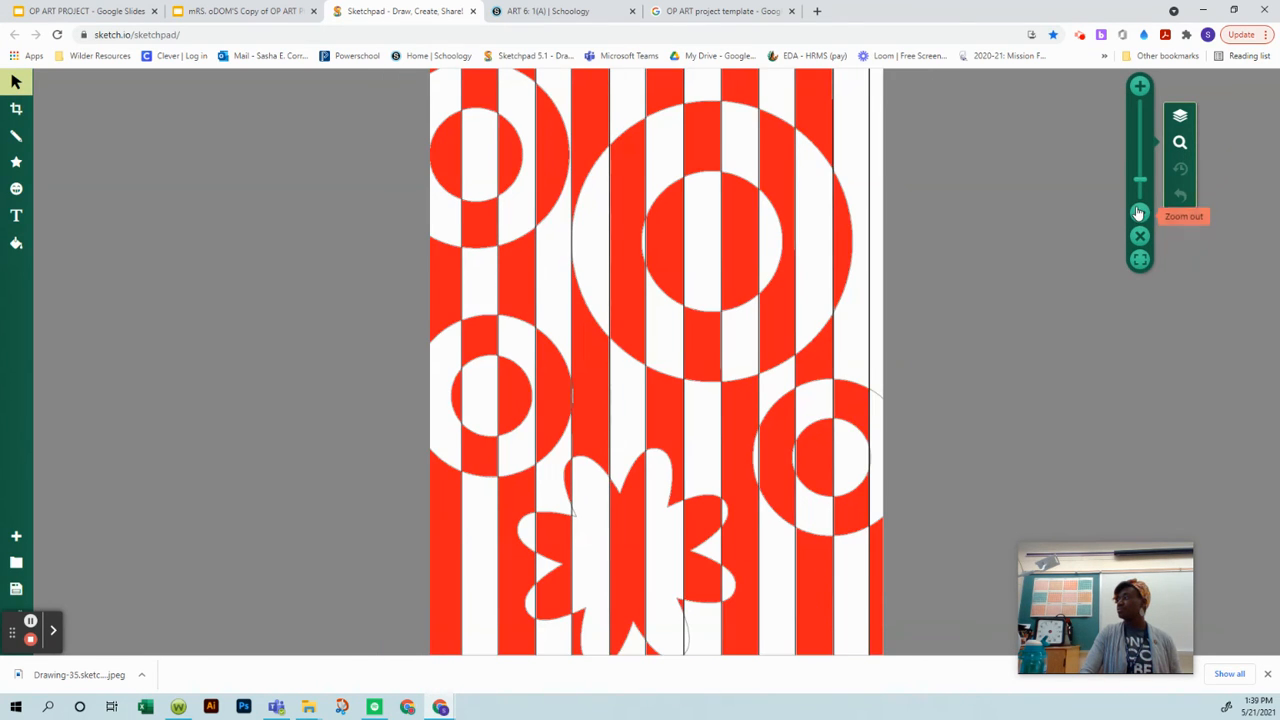
Step: Fill the narrow strip above the small ring at the drawing's right edge with red #ff1b1b using Pixel Fill
left_click(17, 244)
left_click(180, 219)
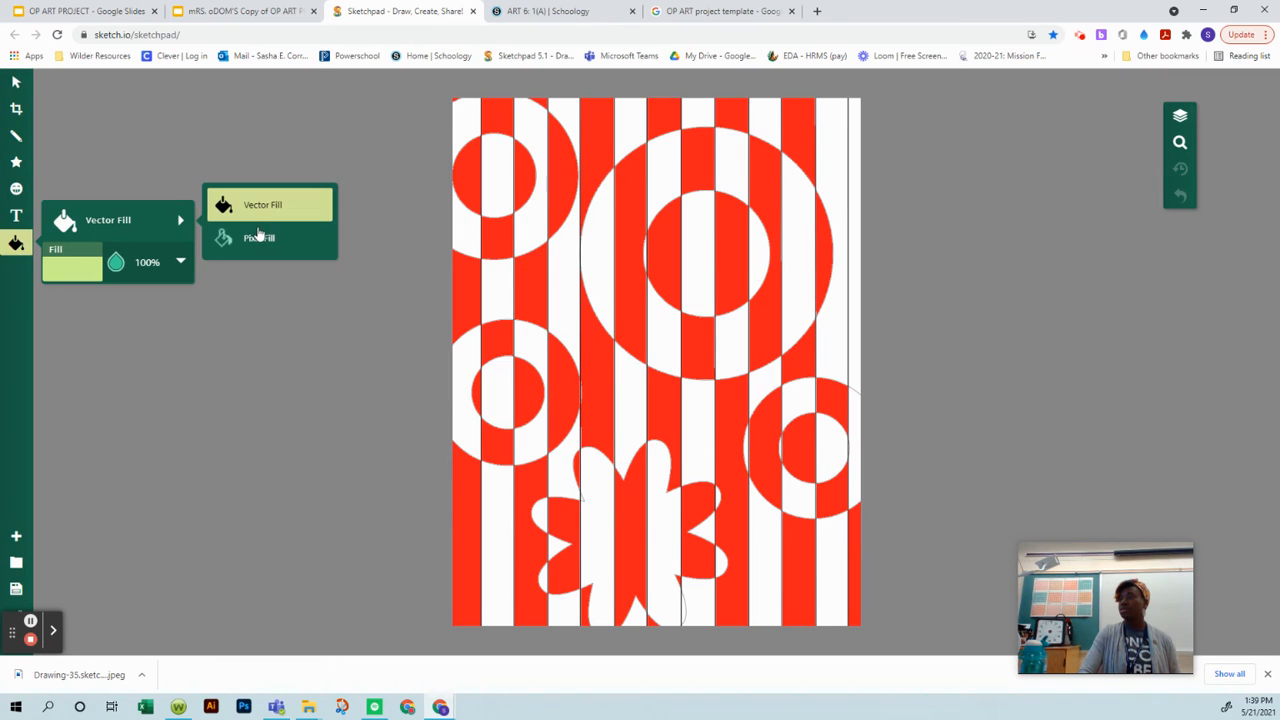
left_click(258, 236)
left_click(86, 266)
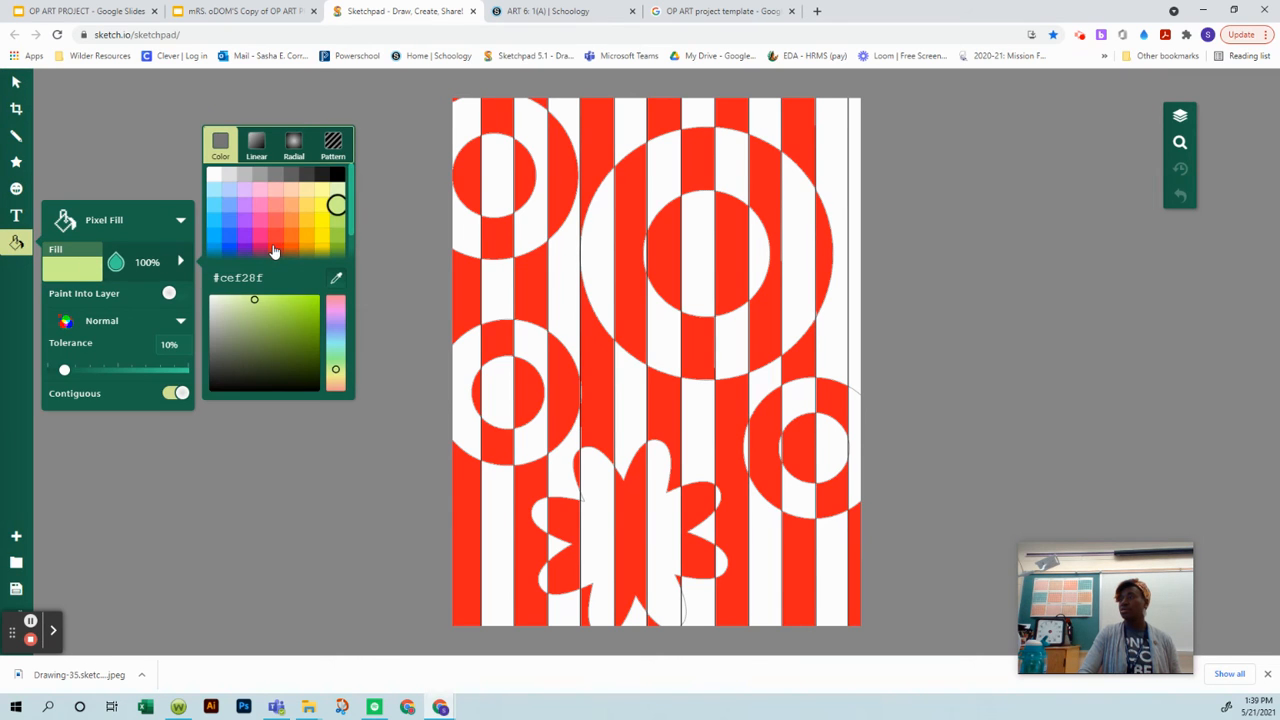
left_click(275, 249)
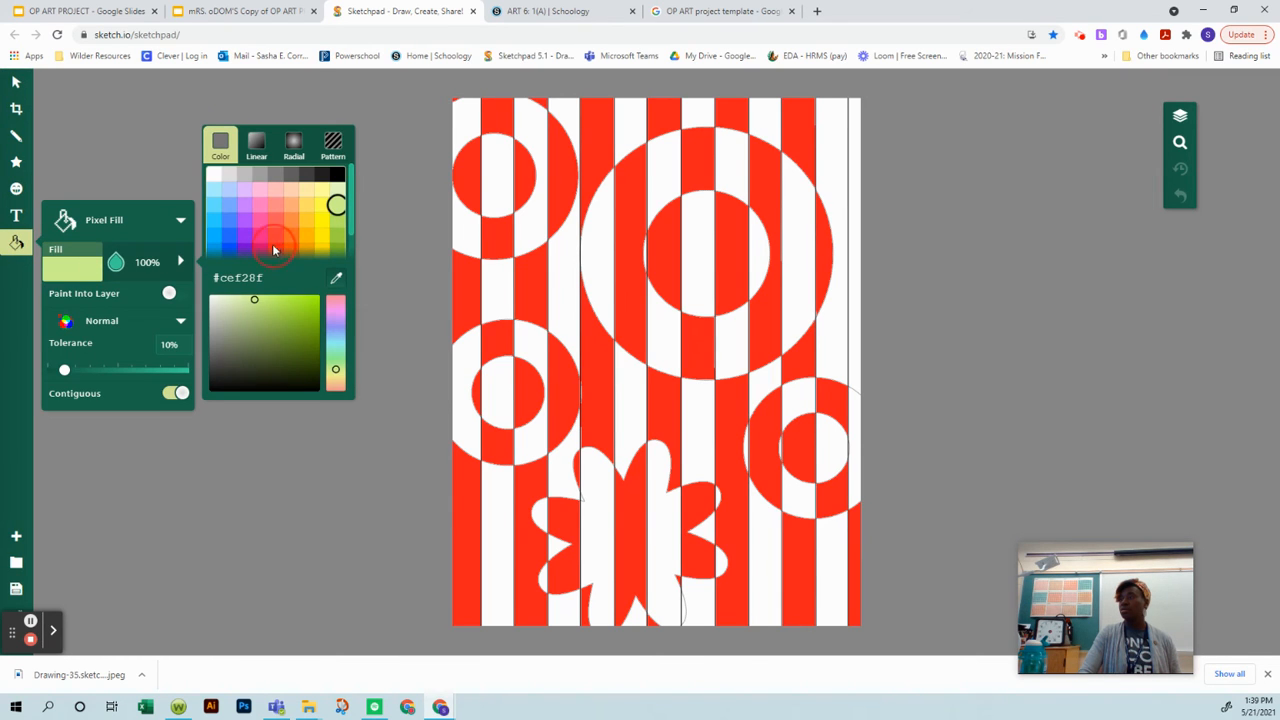
left_click(856, 366)
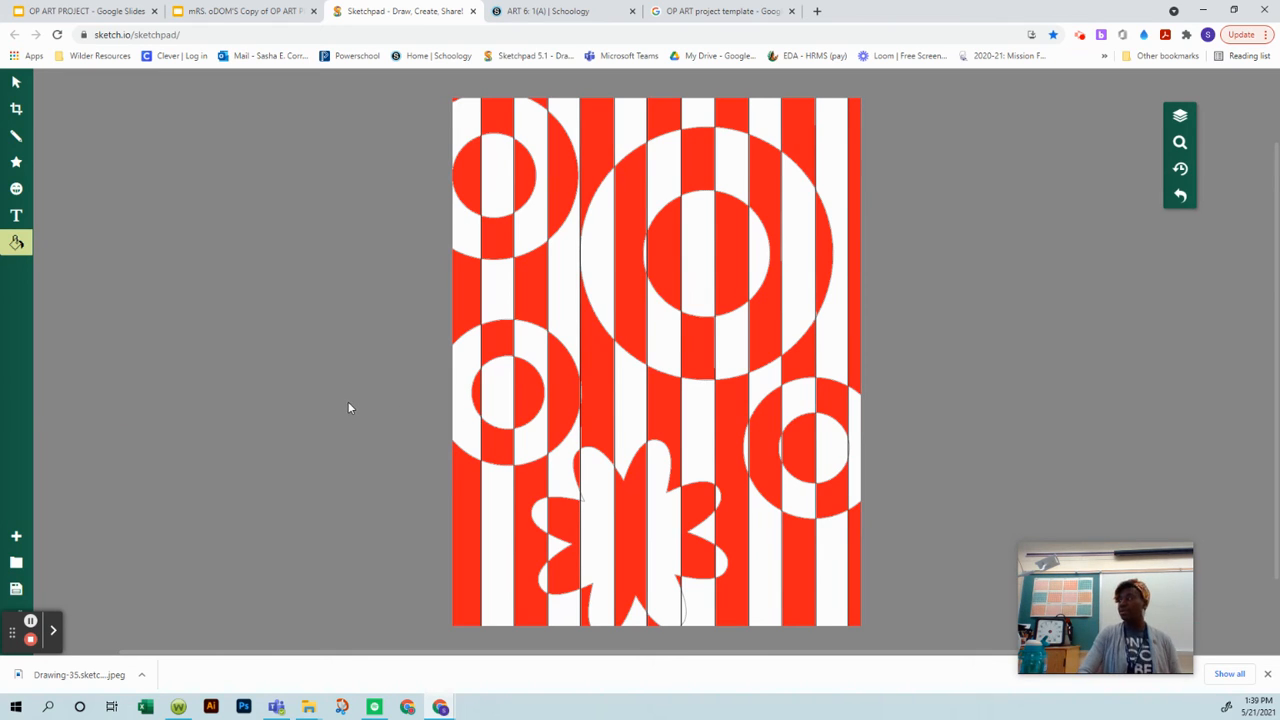
Step: Inspect the coloured drawing up close for missed areas, clearing away the downloads bar, and return to viewing the whole drawing
left_click(1179, 141)
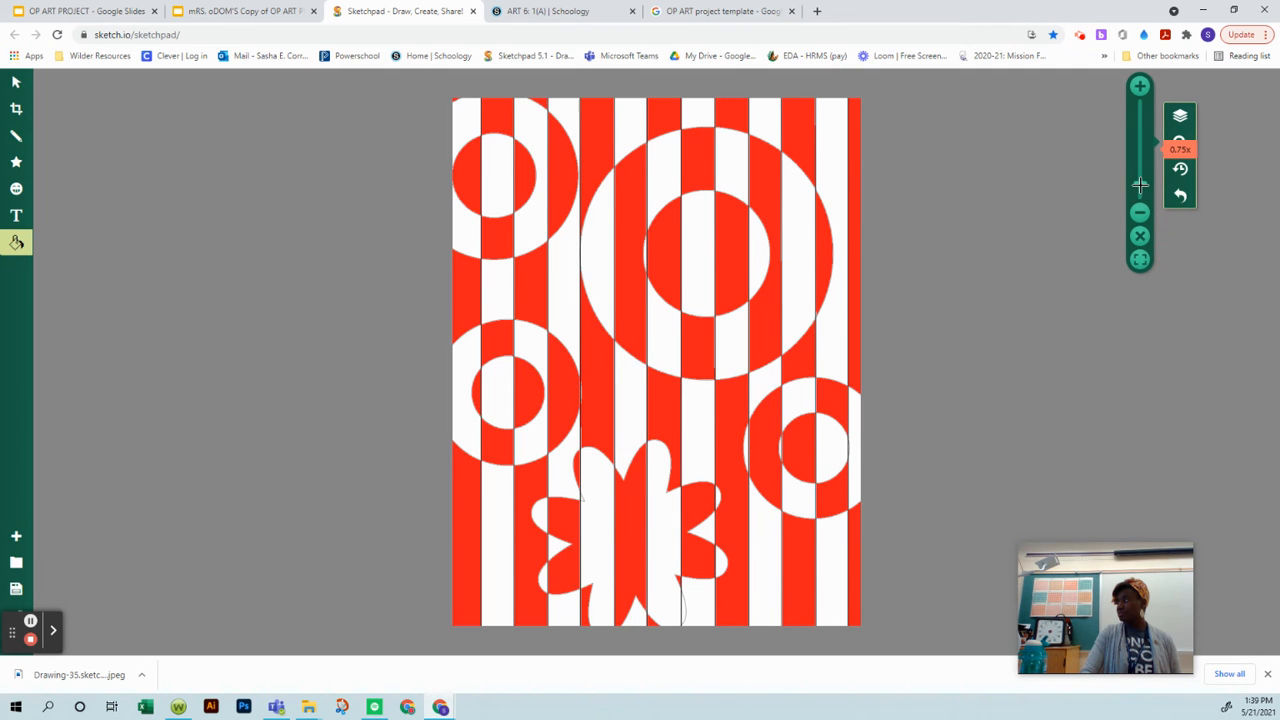
mouse_move(1140, 184)
left_mouse_down()
mouse_move(1145, 151)
mouse_move(1145, 163)
left_mouse_up()
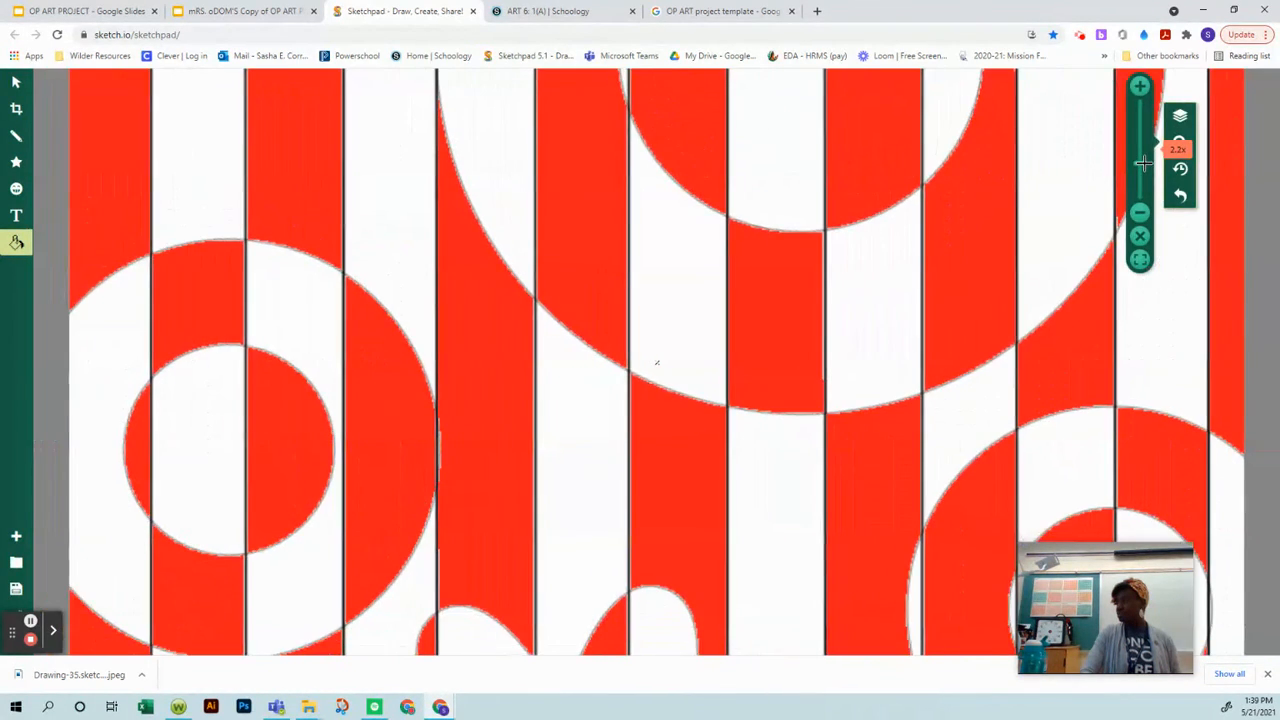
left_click(1268, 674)
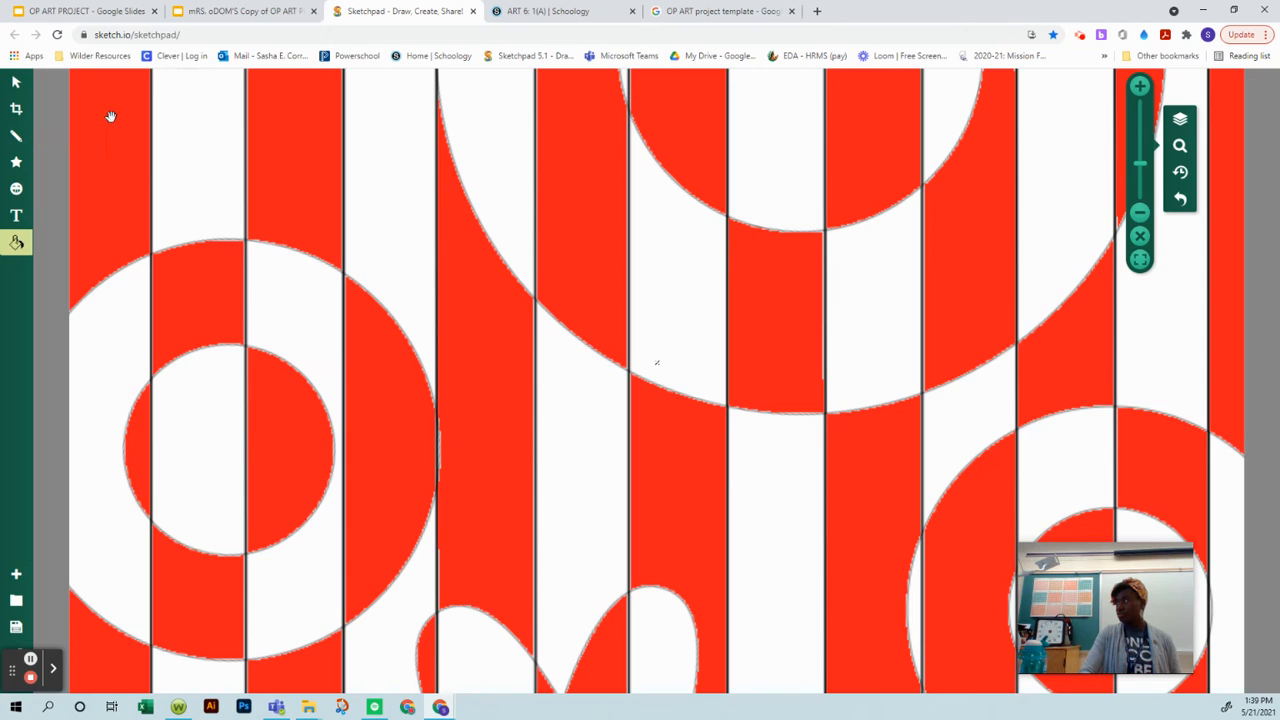
left_click(16, 242)
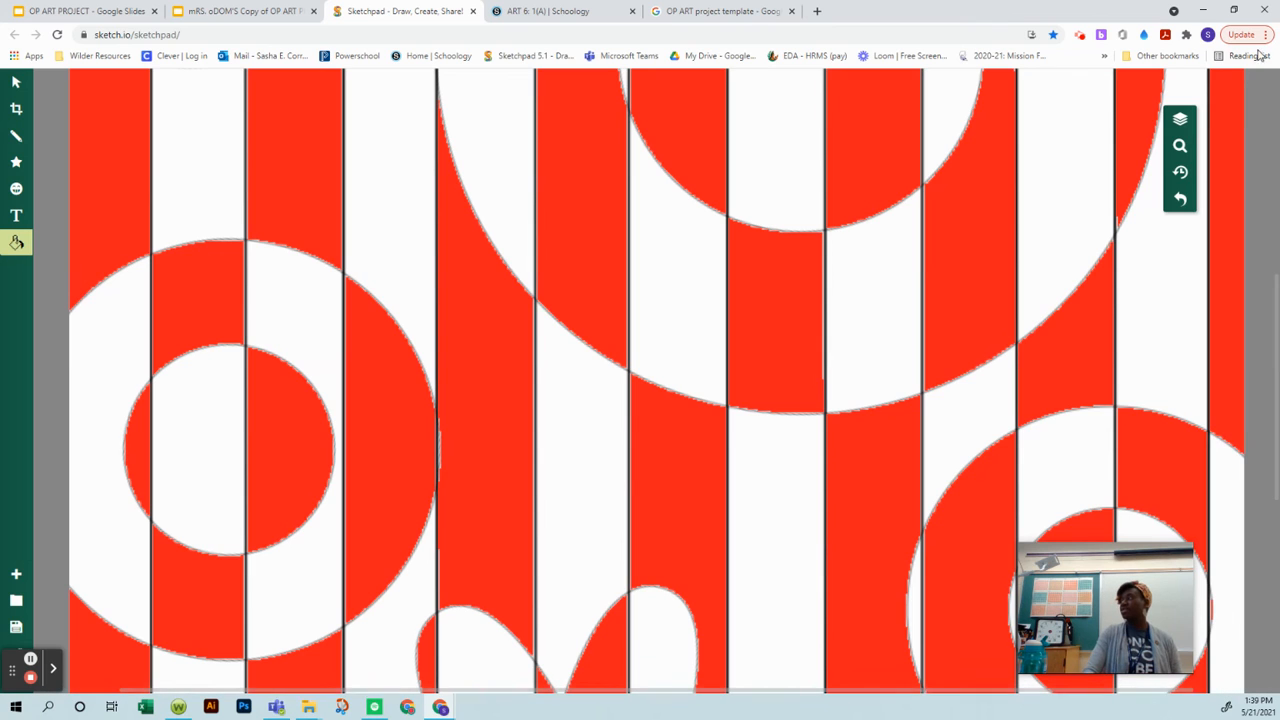
mouse_move(1181, 147)
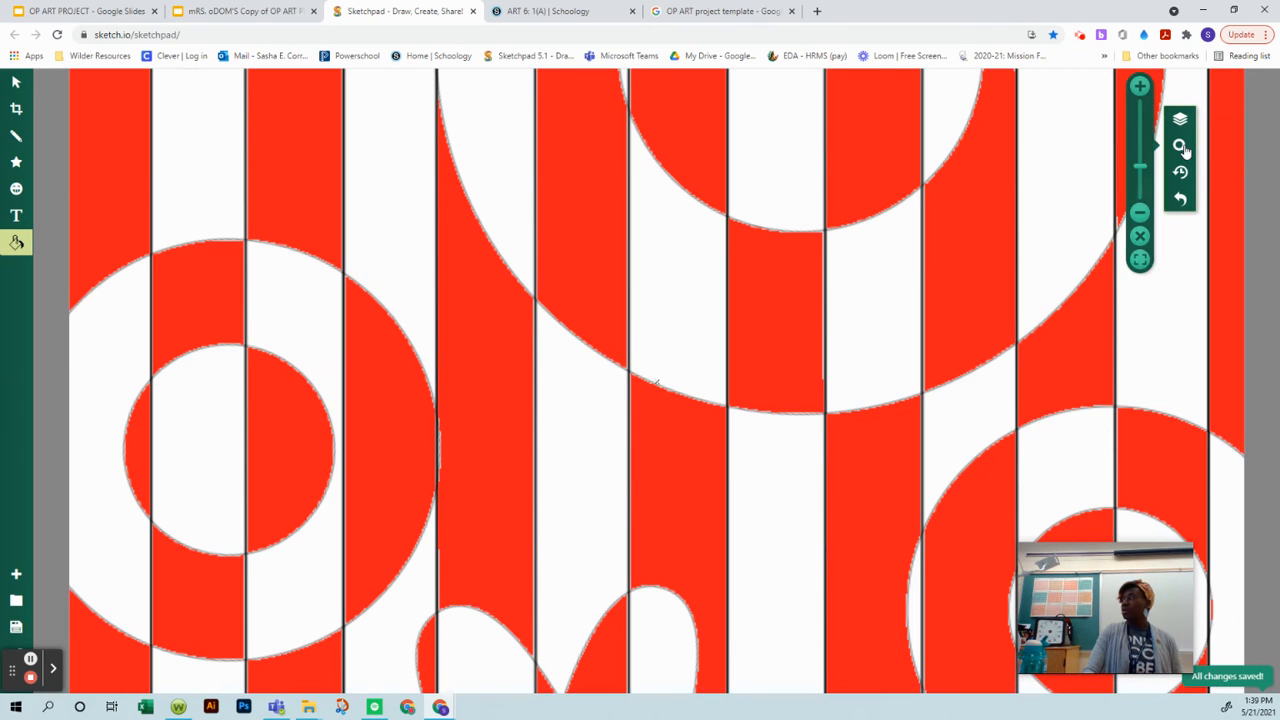
left_click(1140, 258)
left_click(1140, 214)
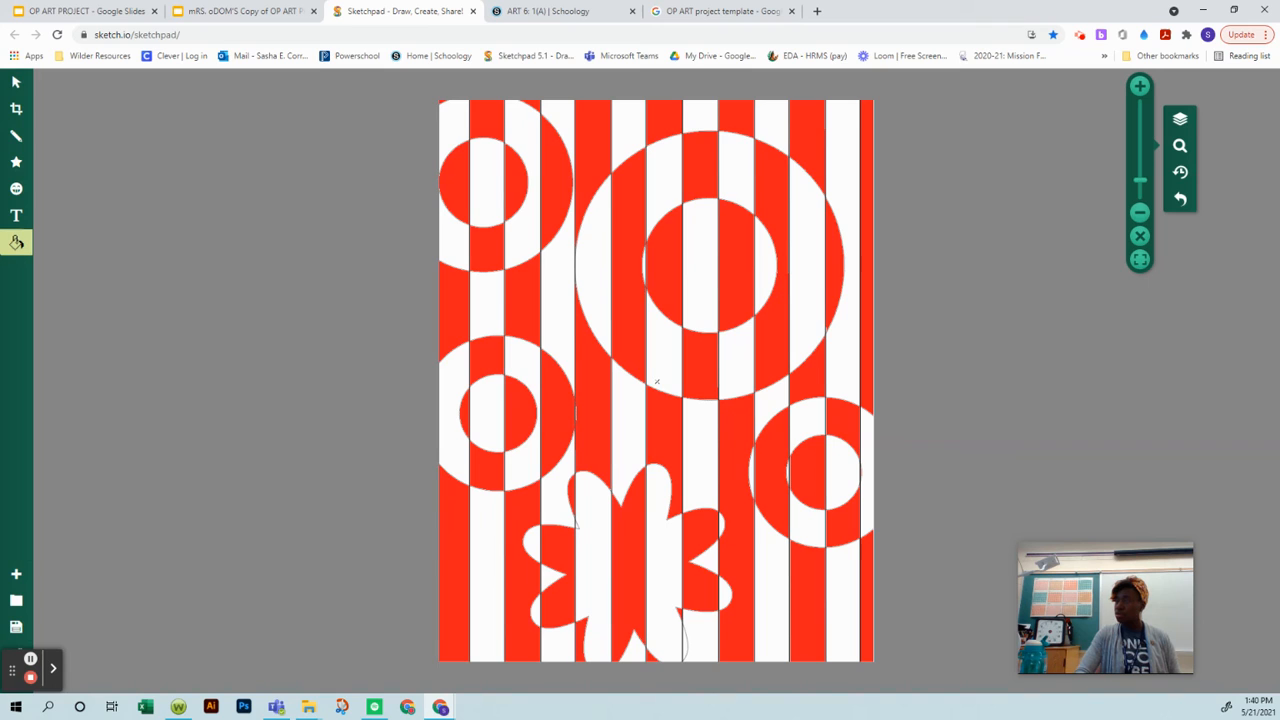
Step: Fill the missed slivers around the flower's petal edges with red using Pixel Fill
left_click(16, 242)
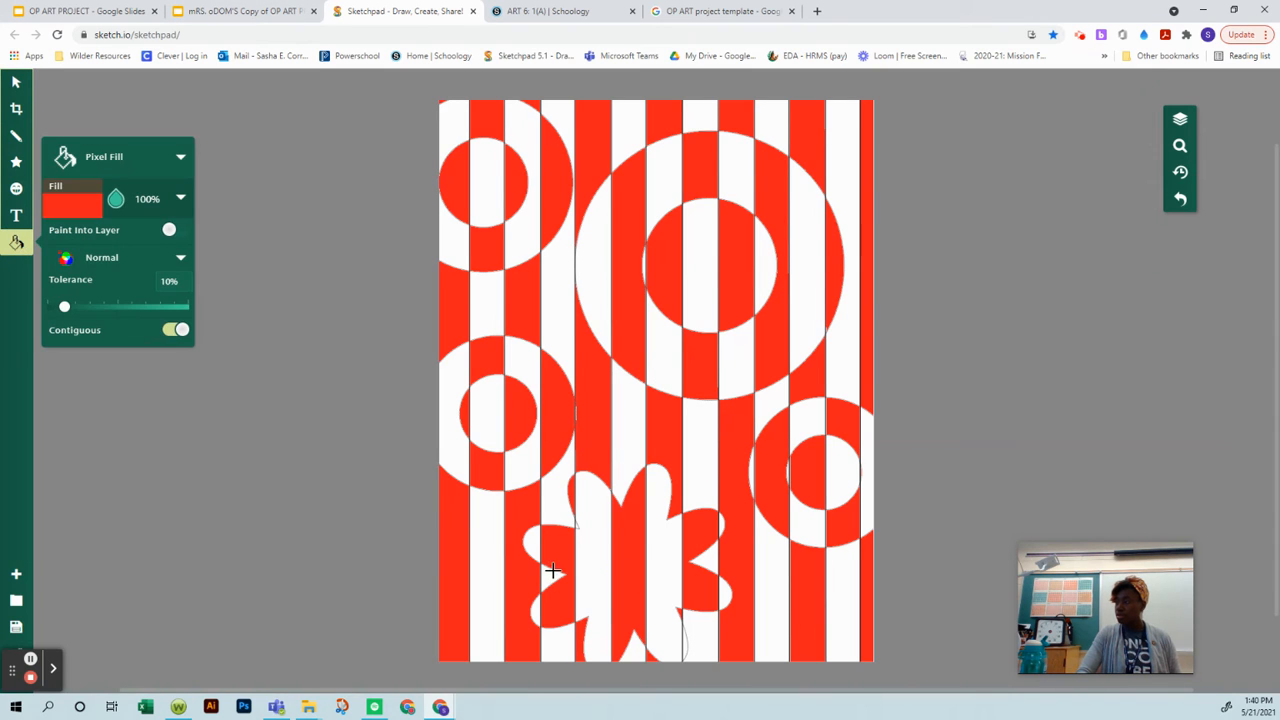
left_click(576, 526)
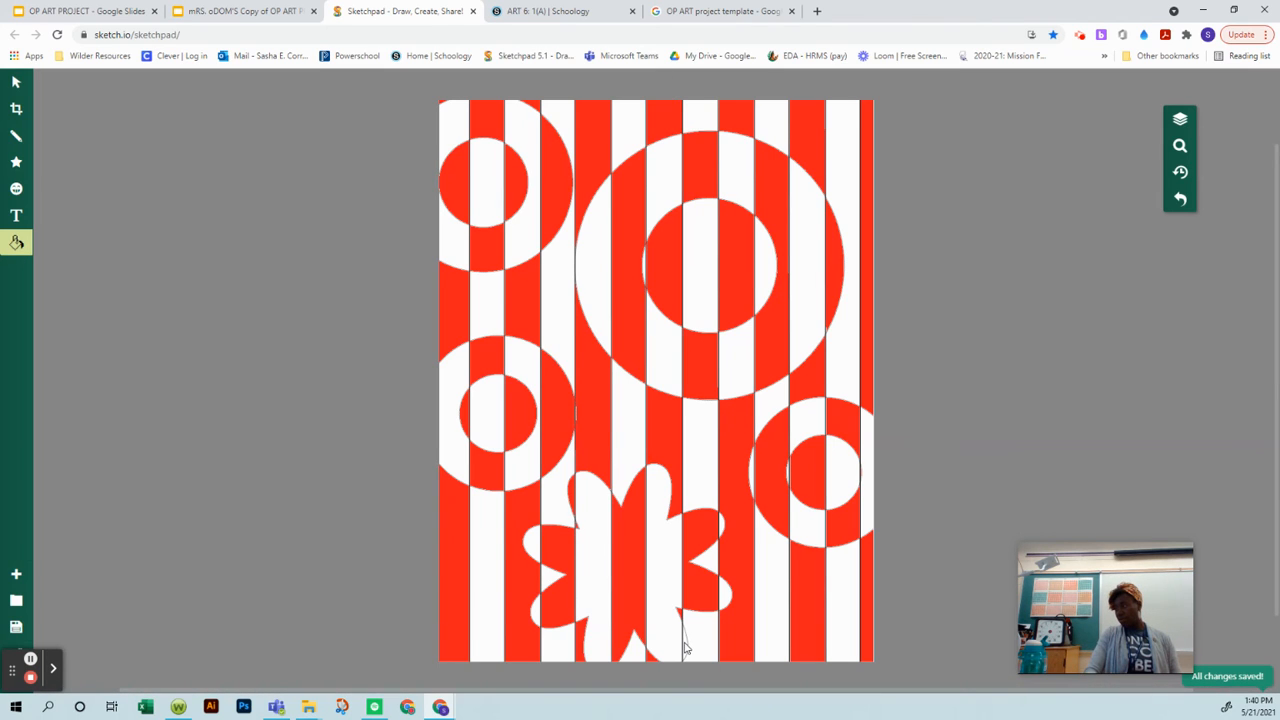
Step: Change the Pixel Fill colour to black
left_click(16, 242)
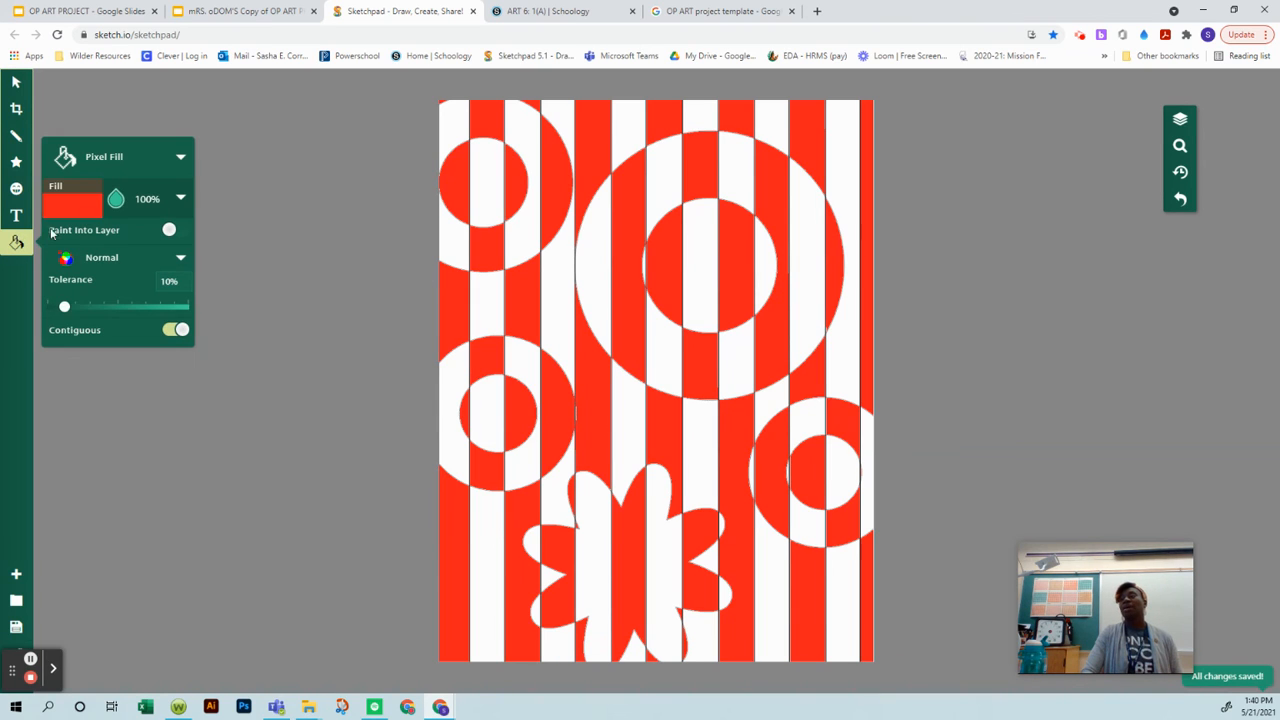
left_click(80, 205)
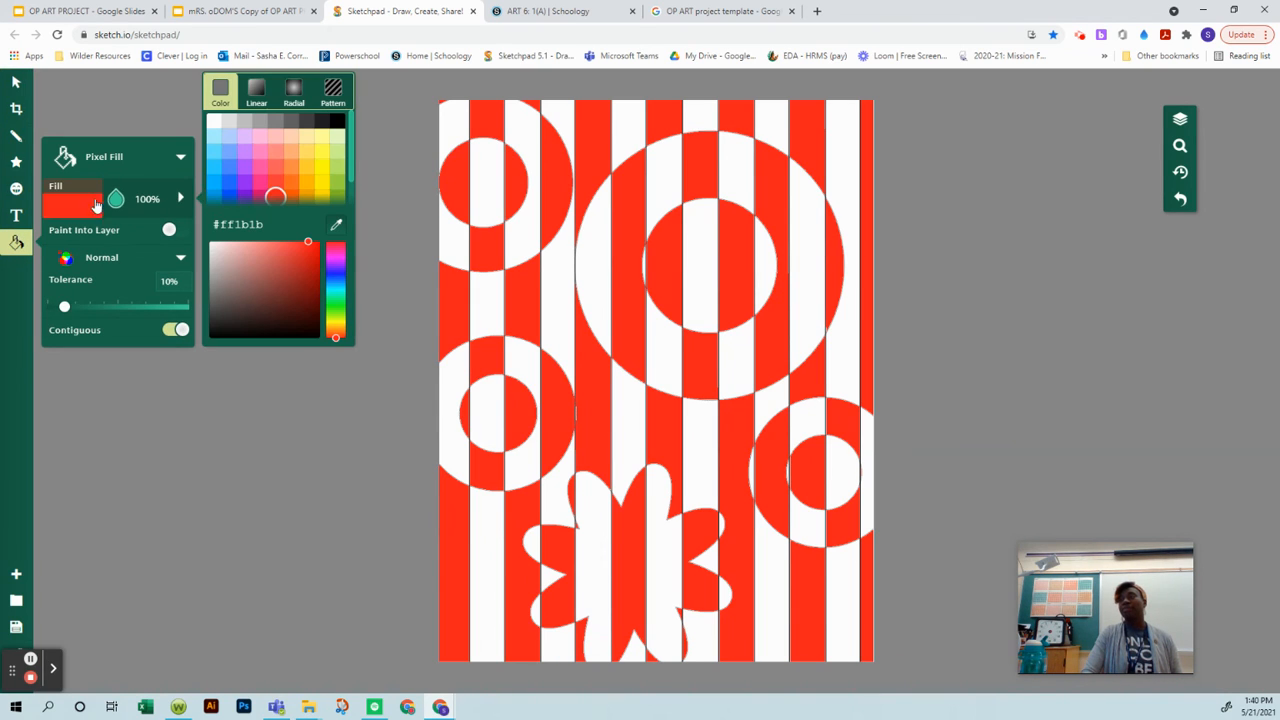
left_click(337, 121)
left_click(480, 150)
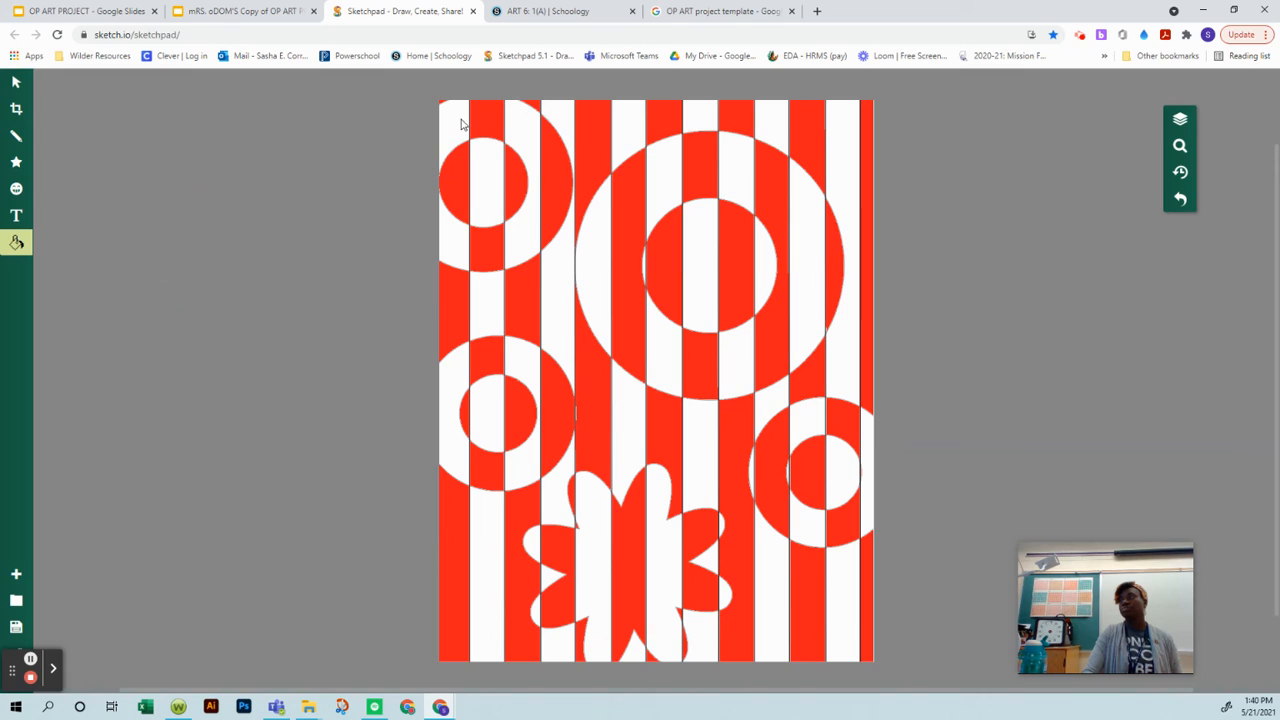
left_click(459, 124)
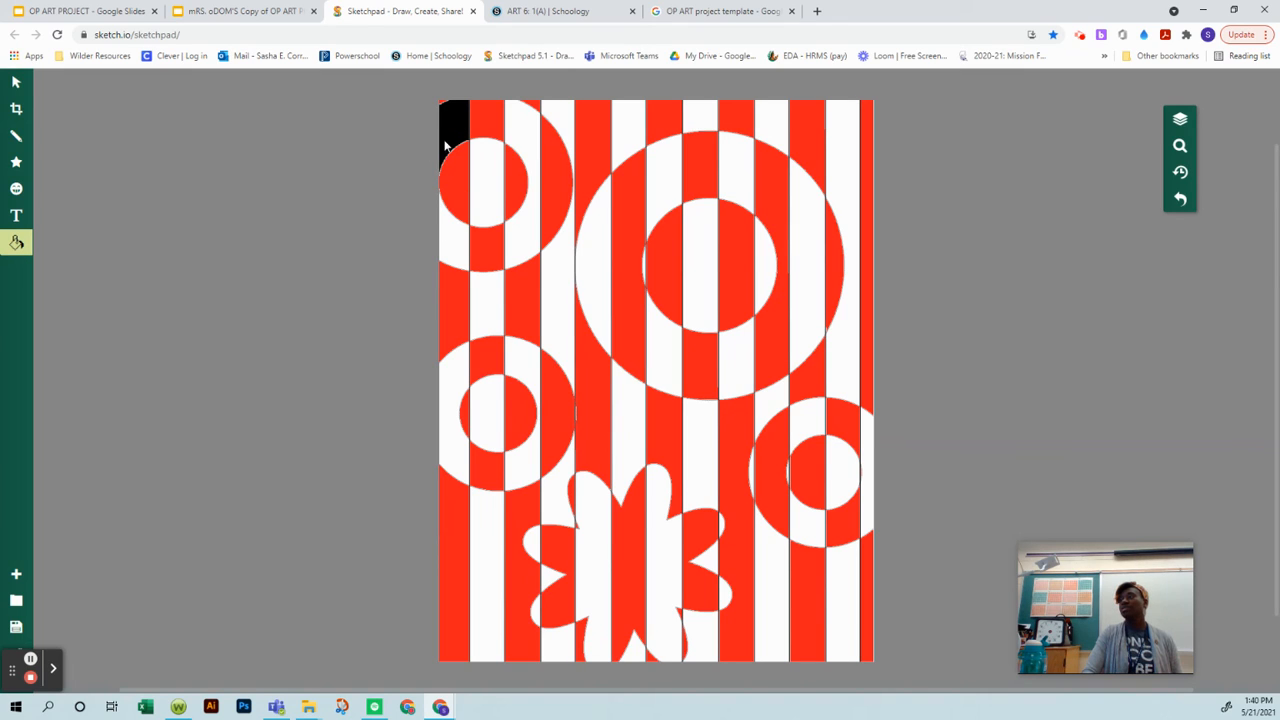
left_click(452, 249)
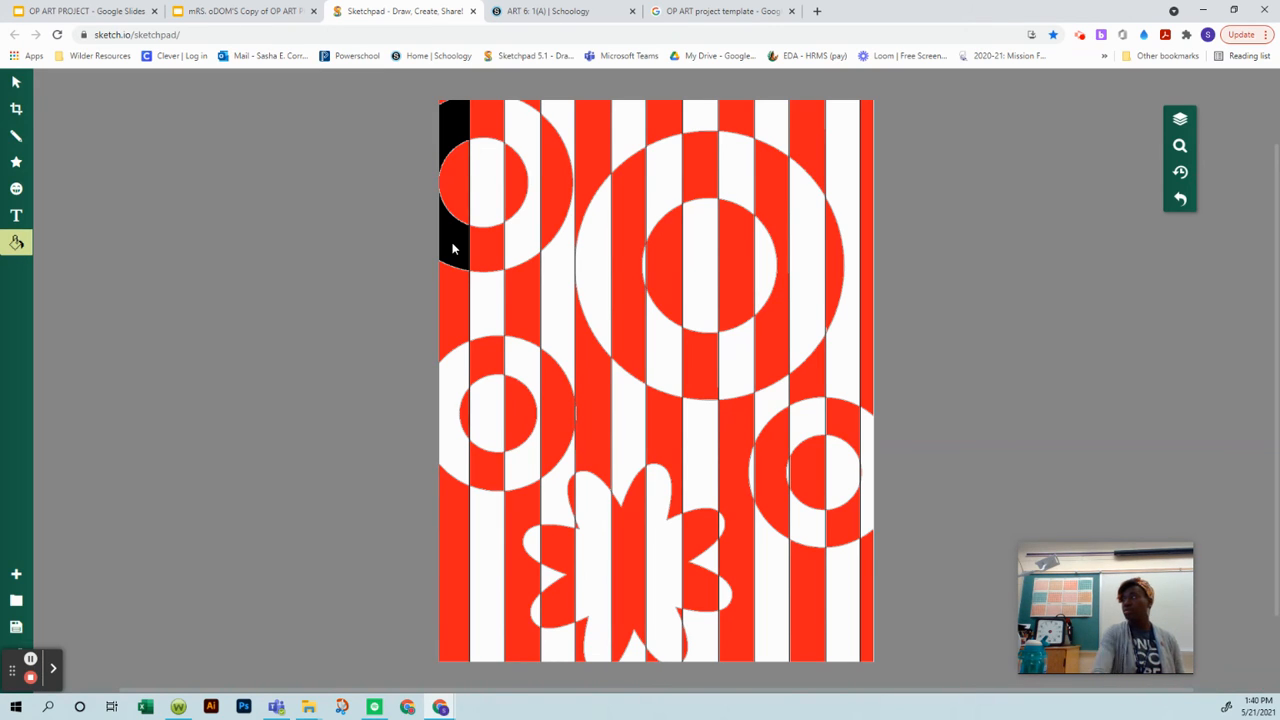
left_click(1180, 201)
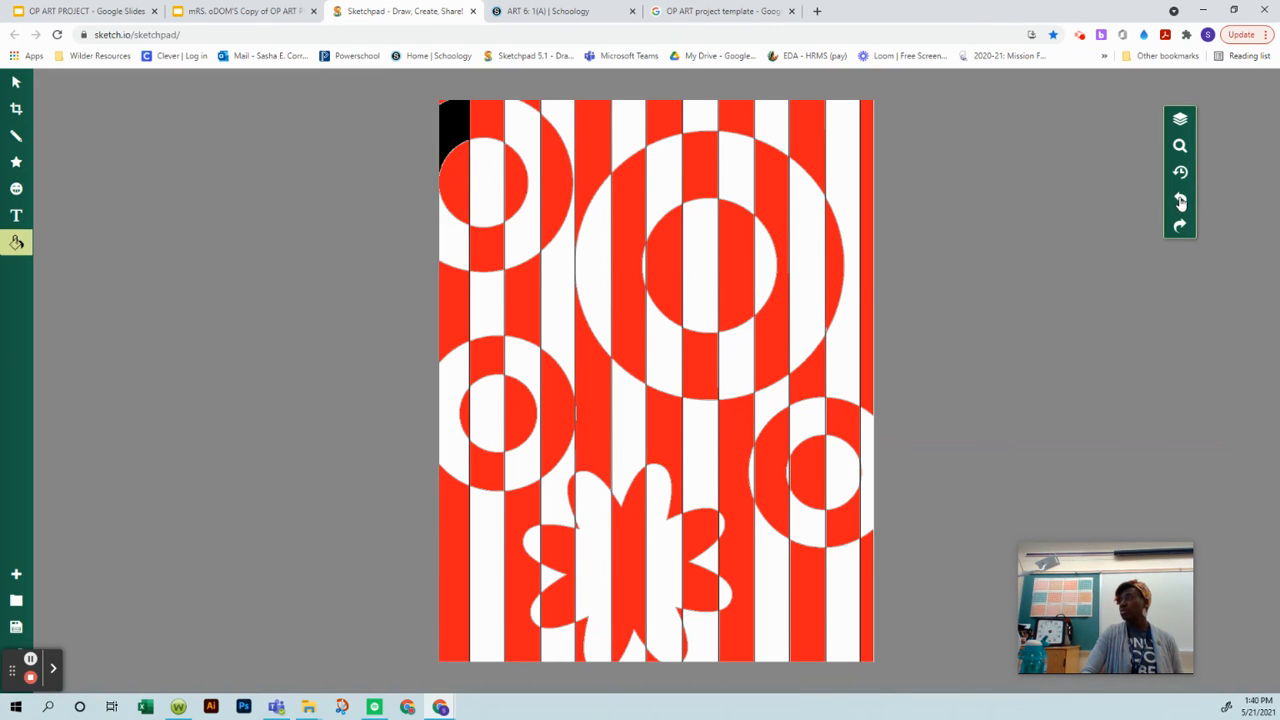
left_click(1180, 201)
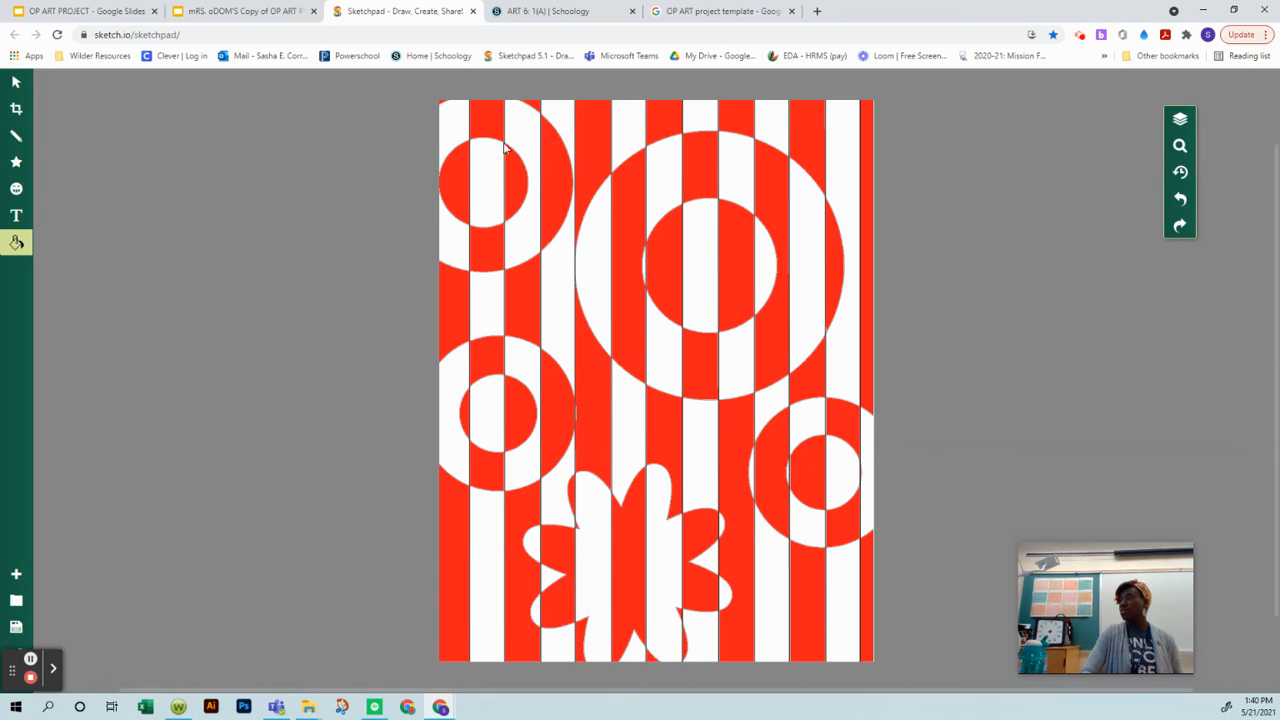
Step: Fill the white sections of the two leftmost stripes with black, including their parts inside both rings on the drawing's left side
left_click(455, 130)
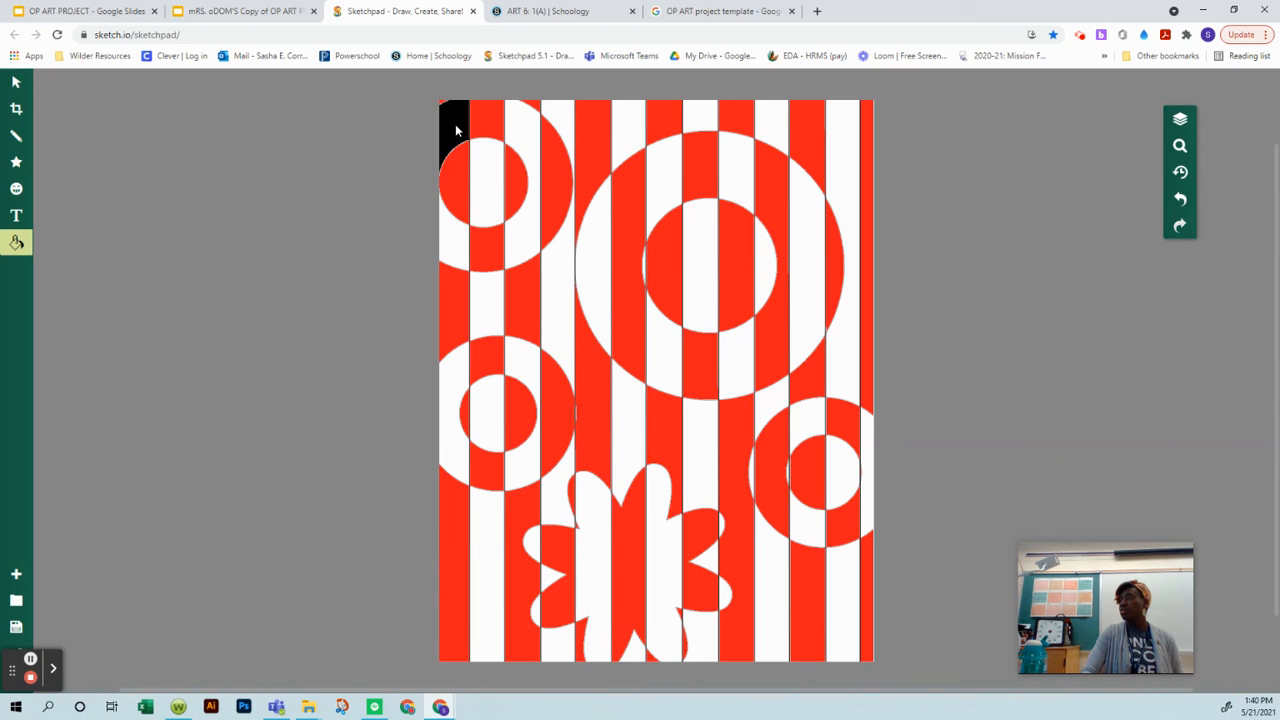
left_click(447, 255)
left_click(450, 386)
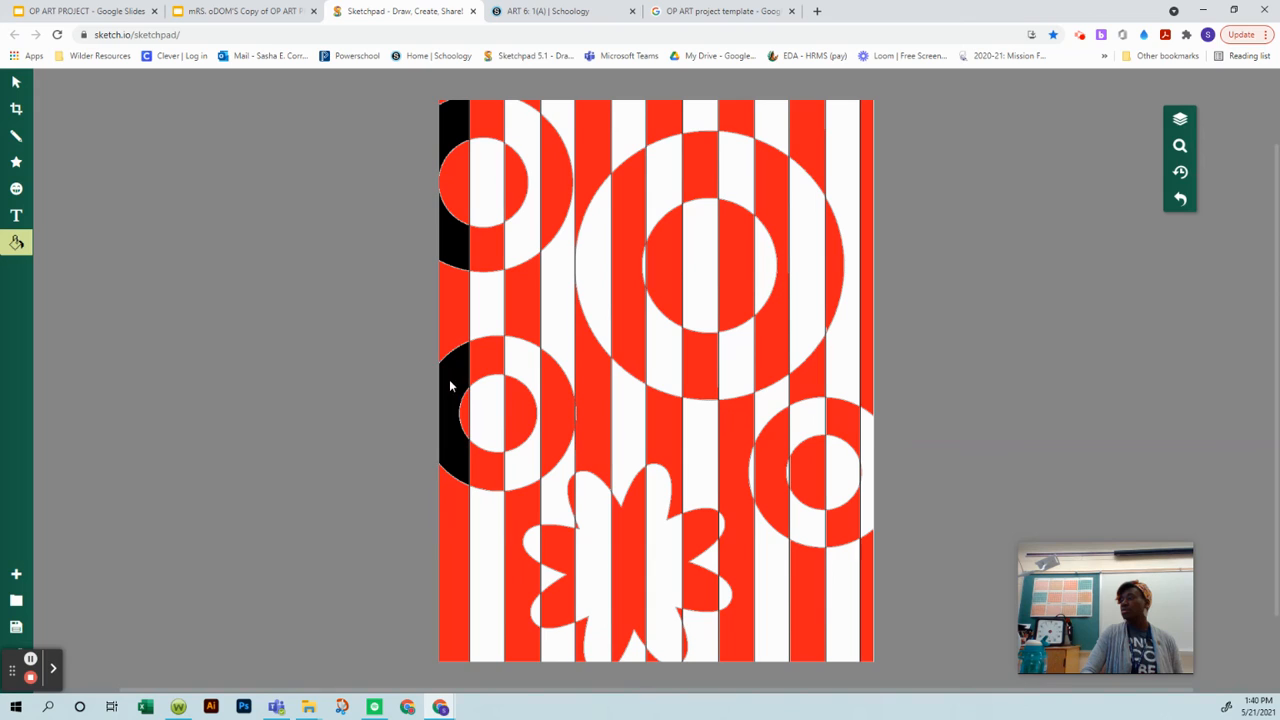
left_click(498, 511)
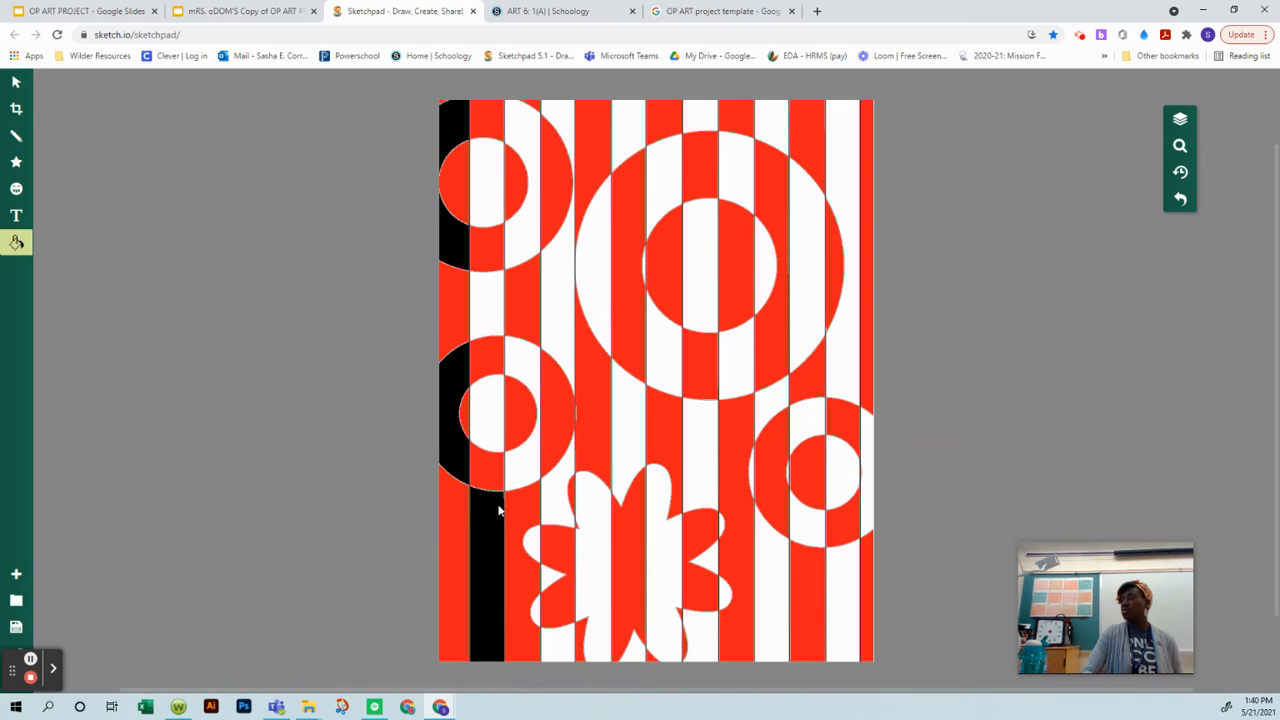
left_click(492, 416)
left_click(487, 301)
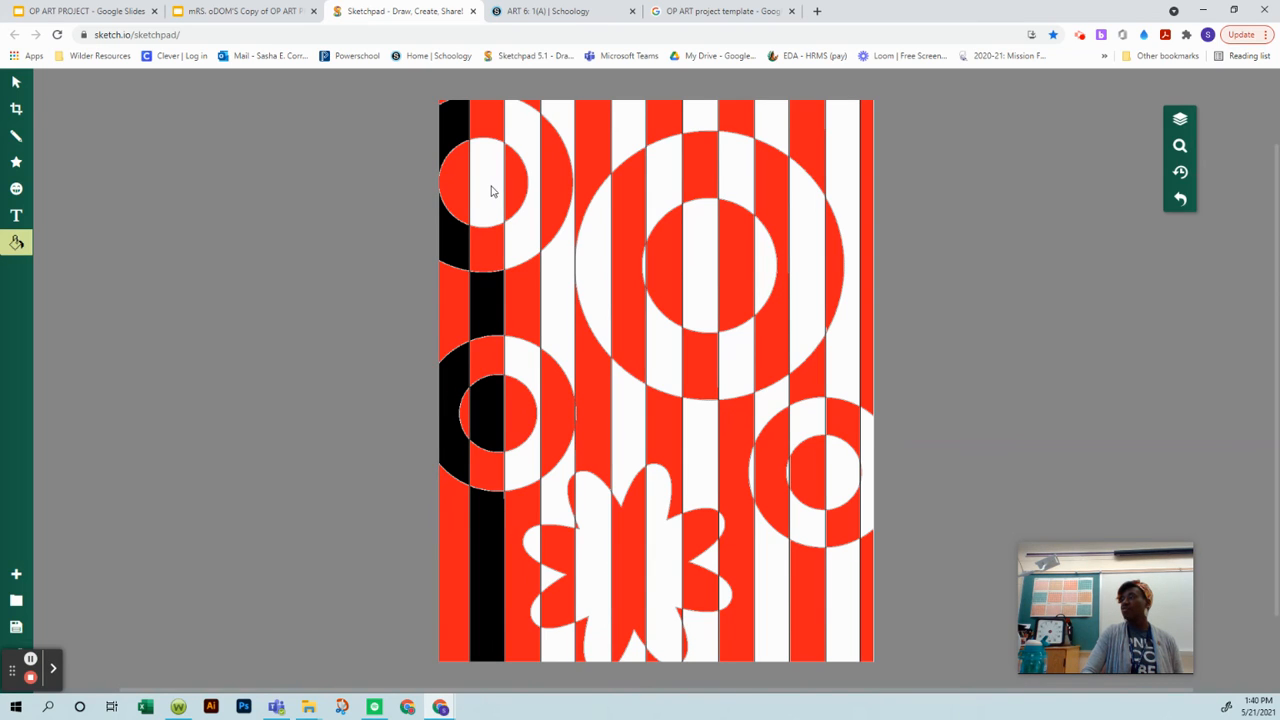
left_click(491, 192)
Step: Fill the white sections of the third and fourth stripes with black, through both left-hand rings and around the flower's left petals
left_click(526, 130)
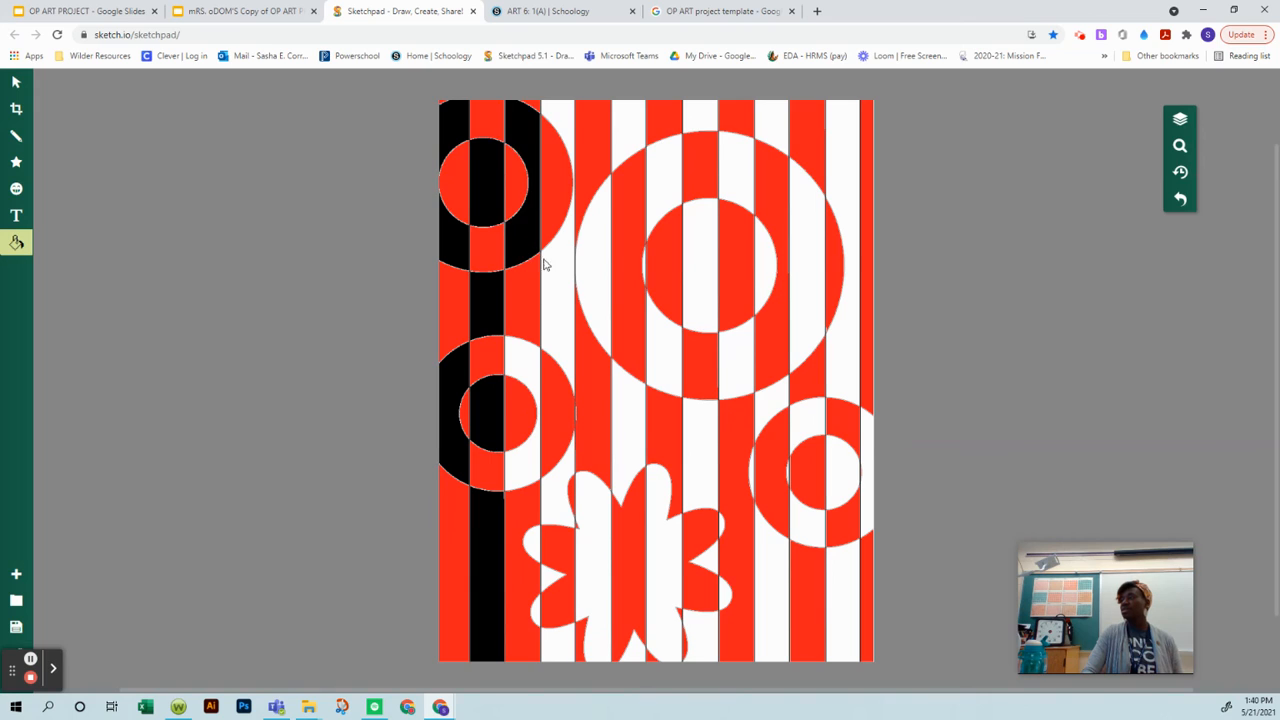
left_click(530, 355)
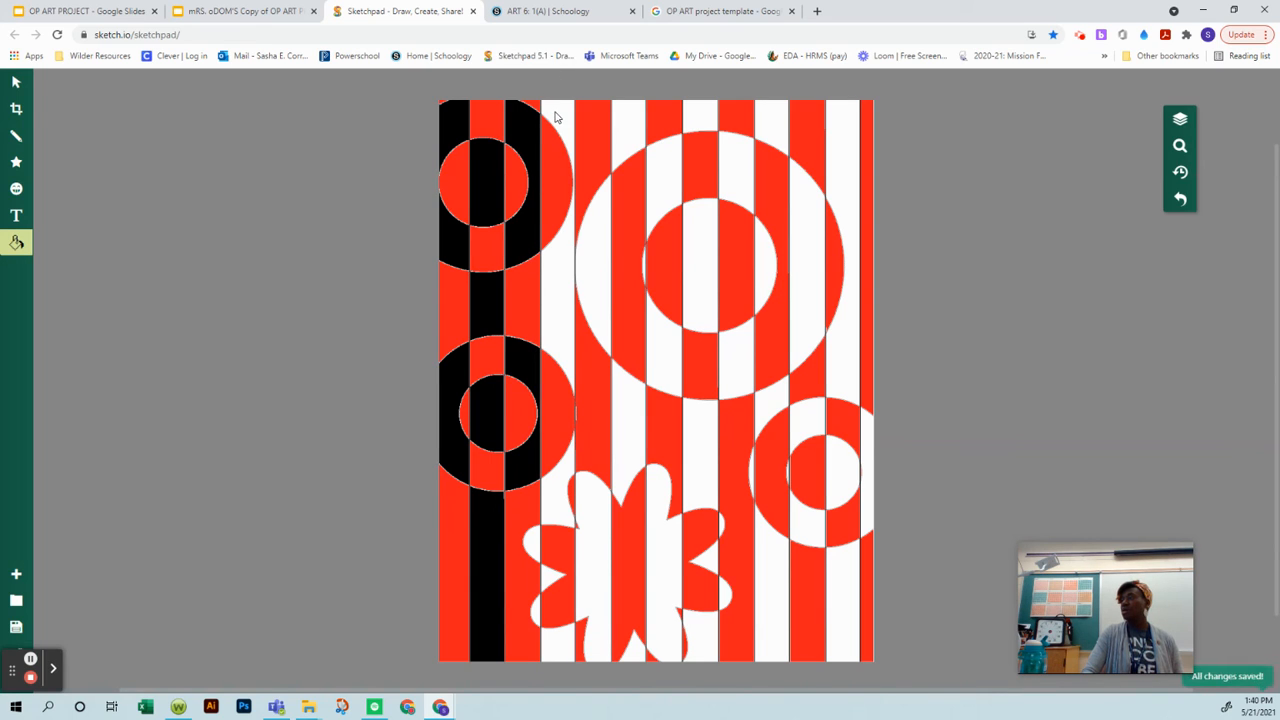
left_click(570, 284)
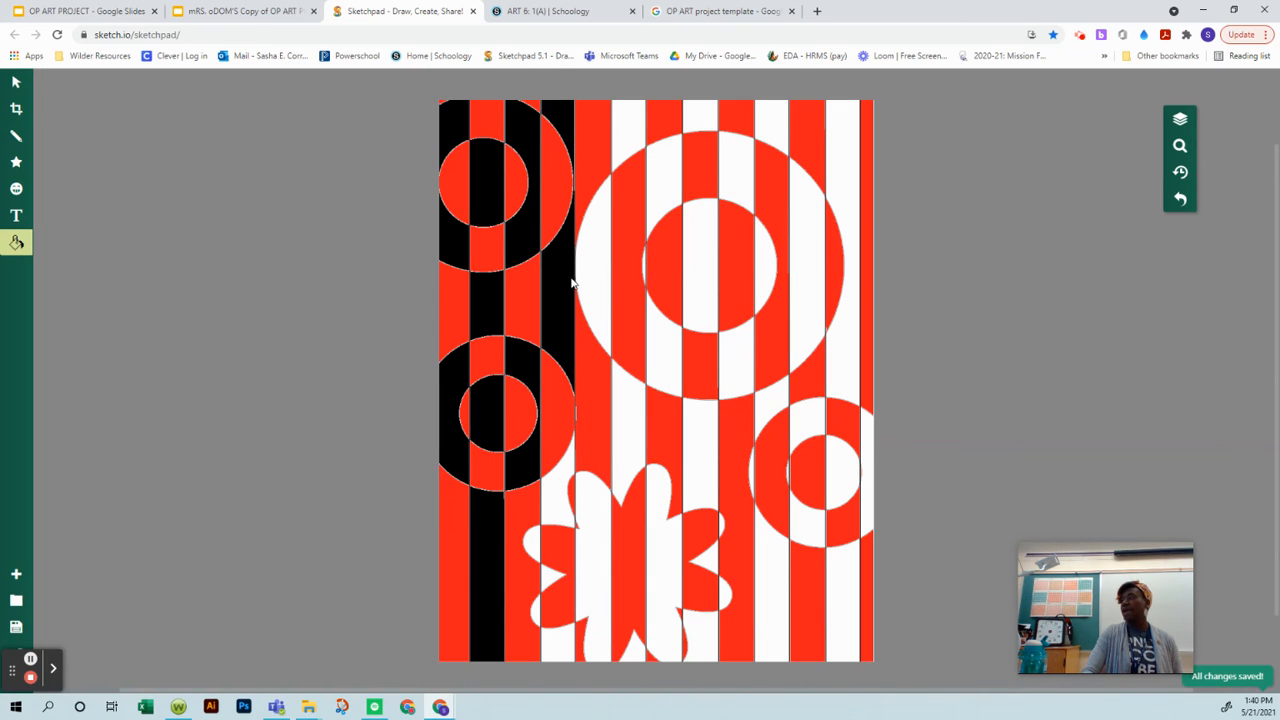
left_click(541, 526)
left_click(531, 553)
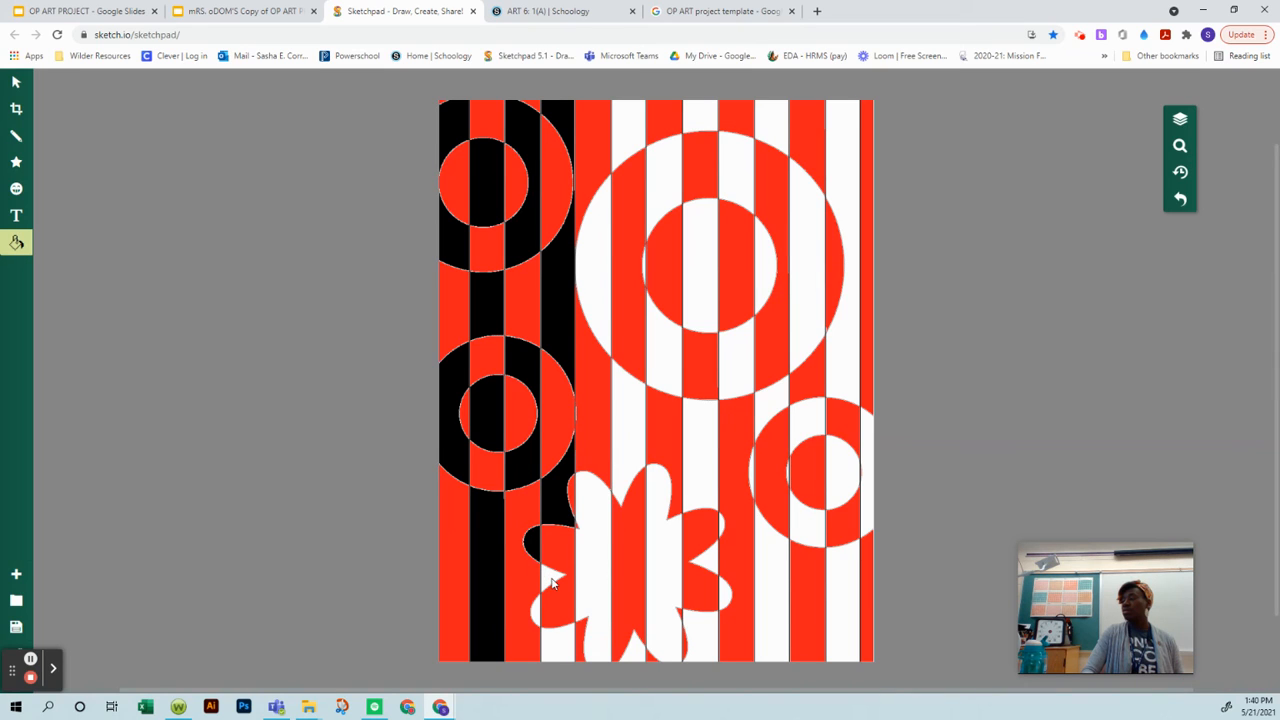
left_click(551, 579)
left_click(536, 613)
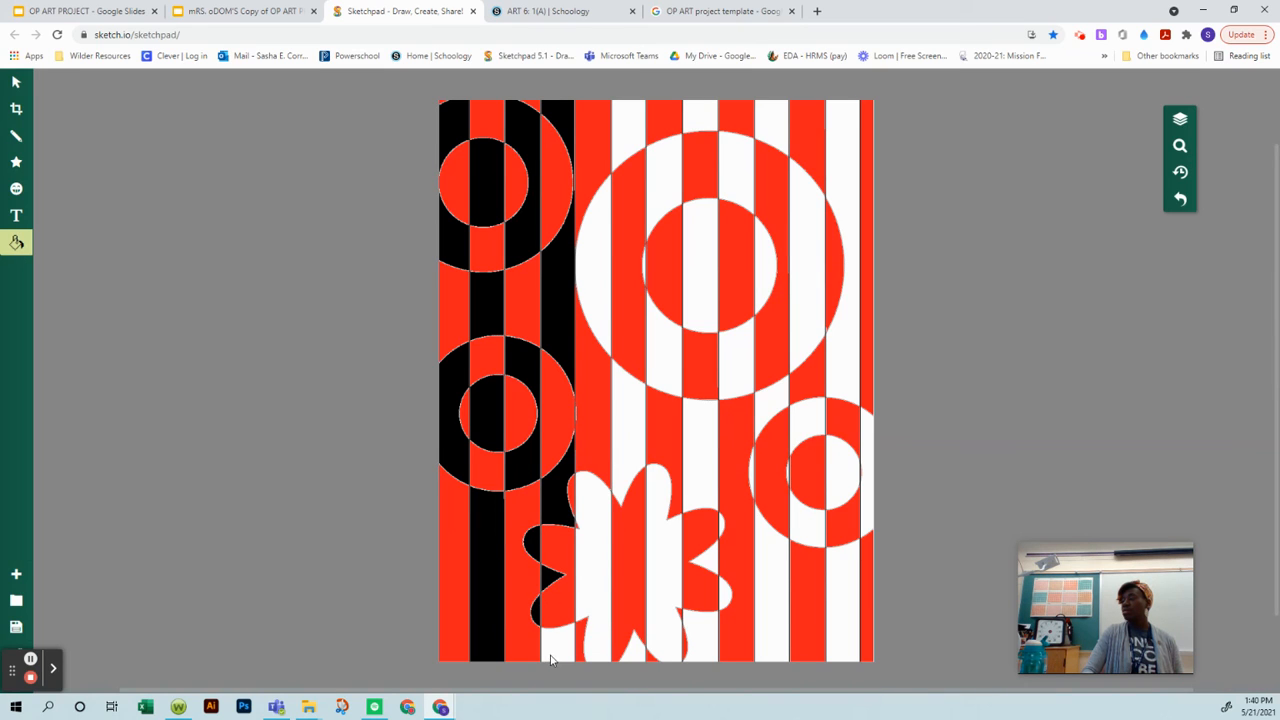
left_click(553, 648)
Step: Fill the white stripes inside the flower and the white sections between its middle petals, above and below, with black
left_click(588, 582)
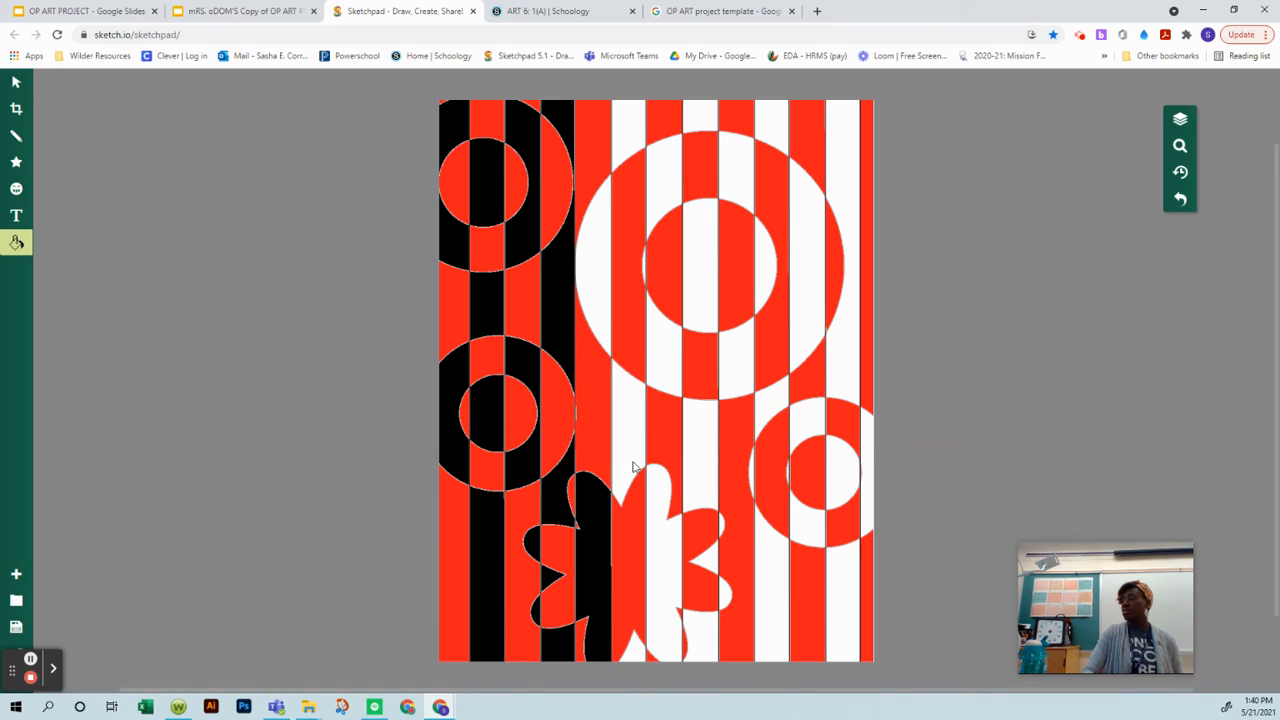
left_click(633, 467)
left_click(631, 655)
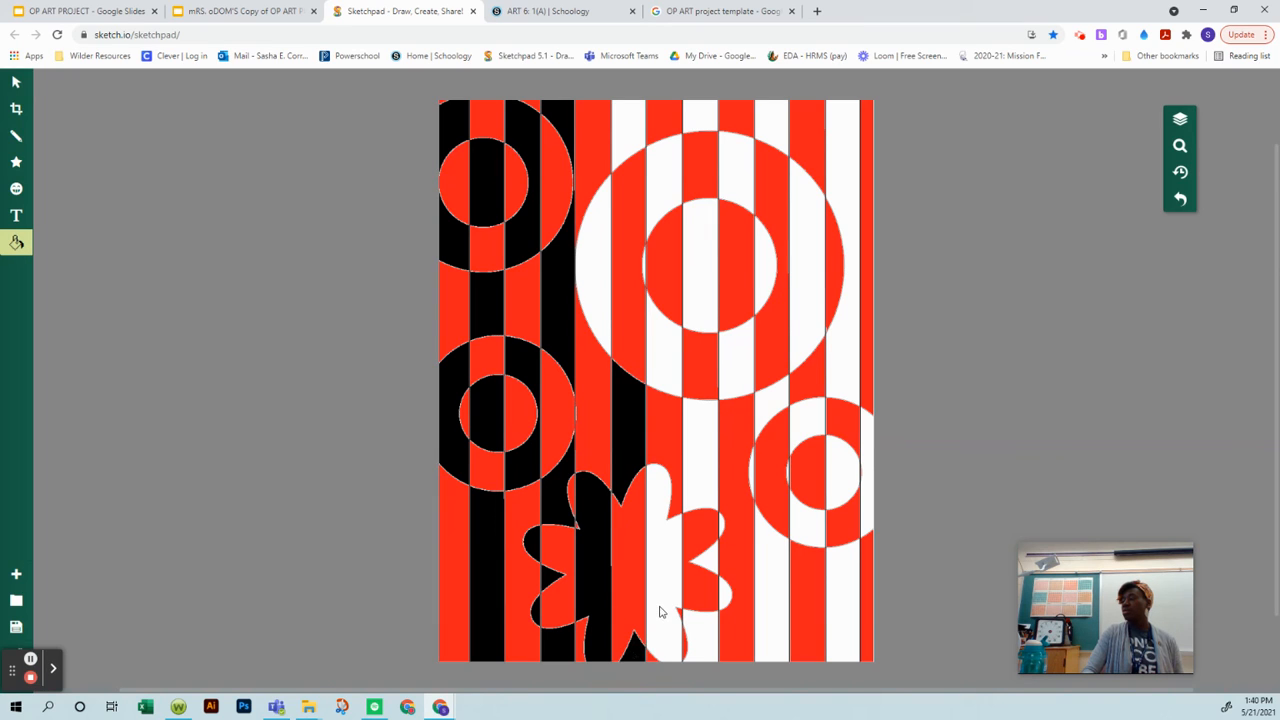
left_click(659, 612)
Step: Fill the white sections in the left half of the largest ring and the white stripe above it with black
left_click(598, 284)
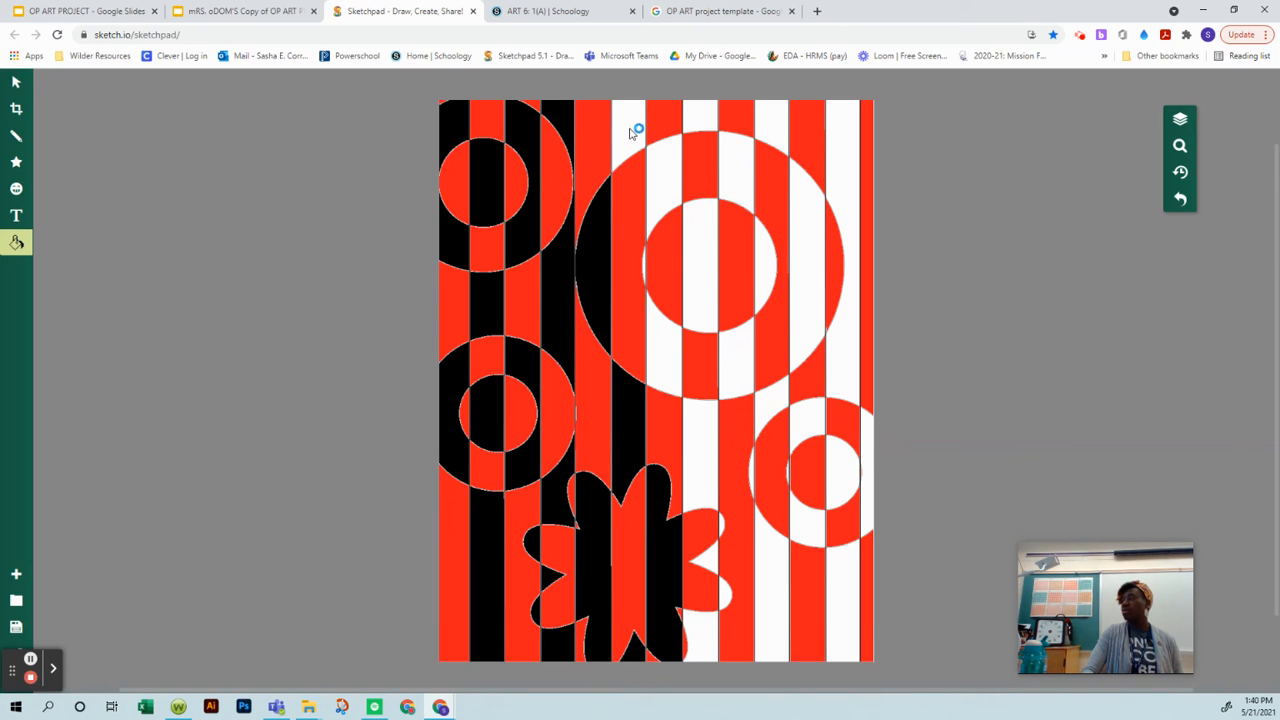
left_click(632, 133)
left_click(664, 167)
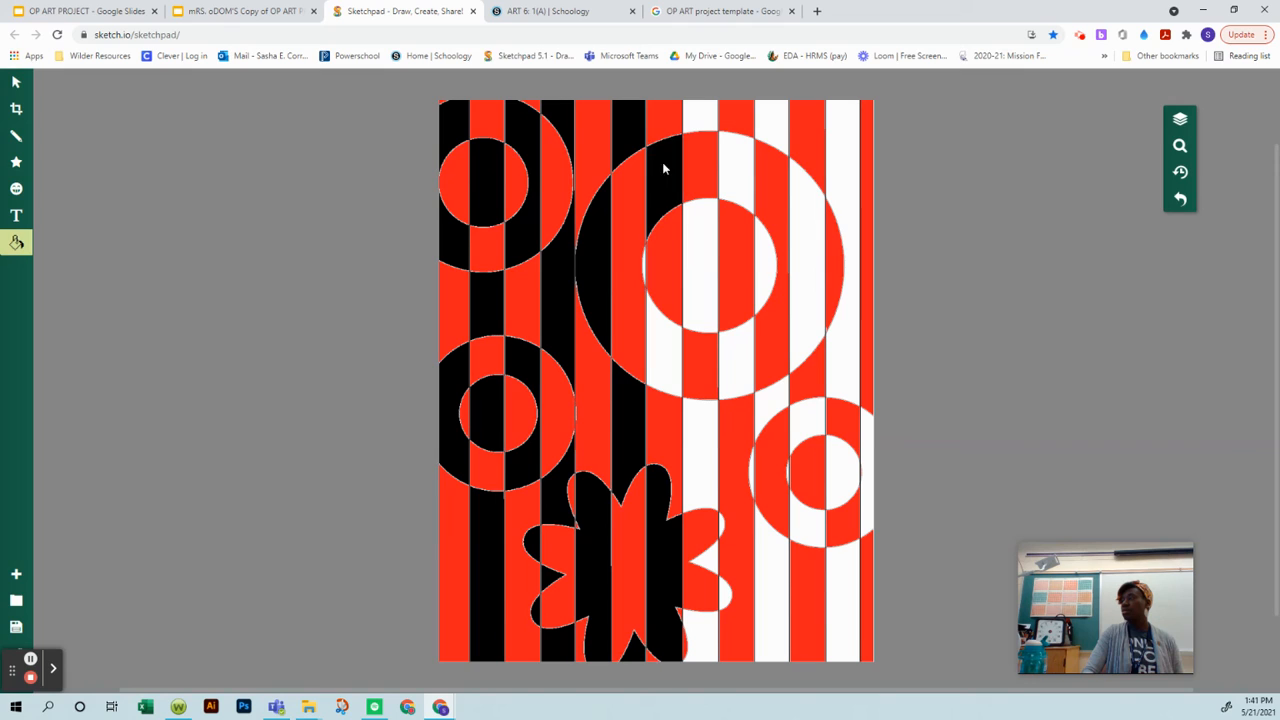
left_click(667, 367)
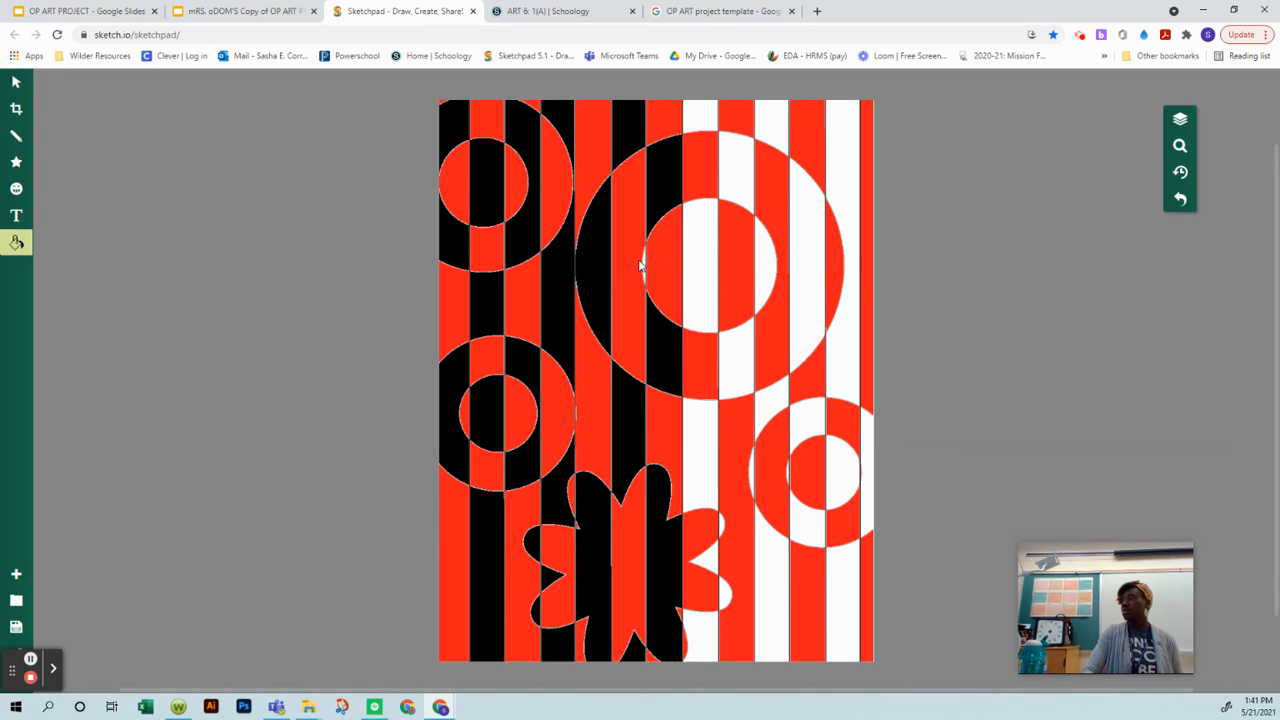
Step: Fill the white stripe through the largest ring's centre and the white sections around the flower's right petals with black
left_click(699, 118)
left_click(699, 273)
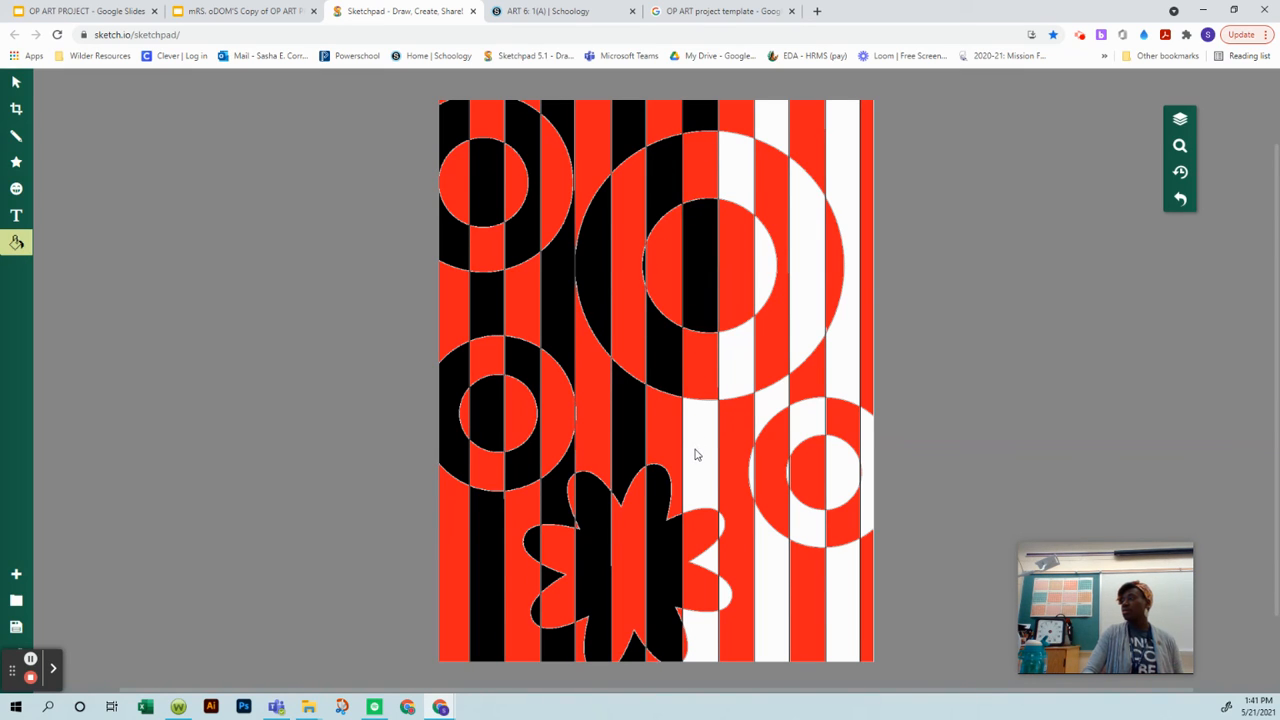
left_click(697, 455)
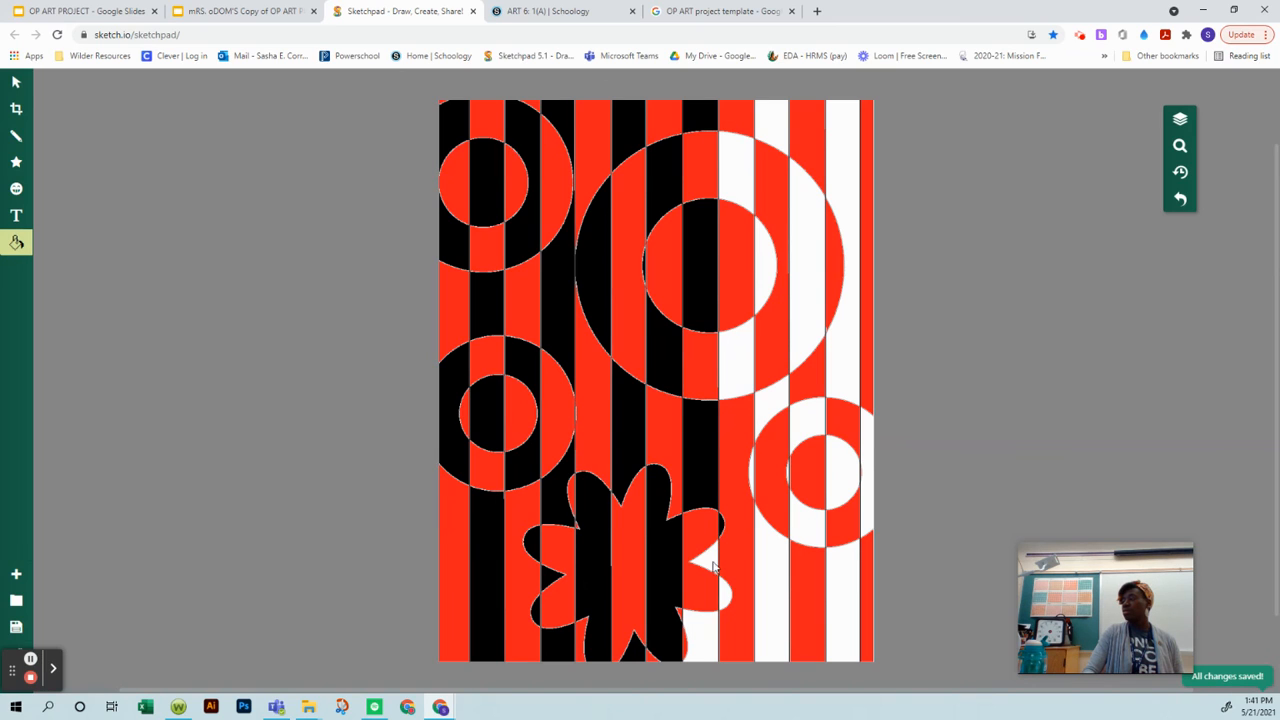
left_click(711, 566)
left_click(726, 599)
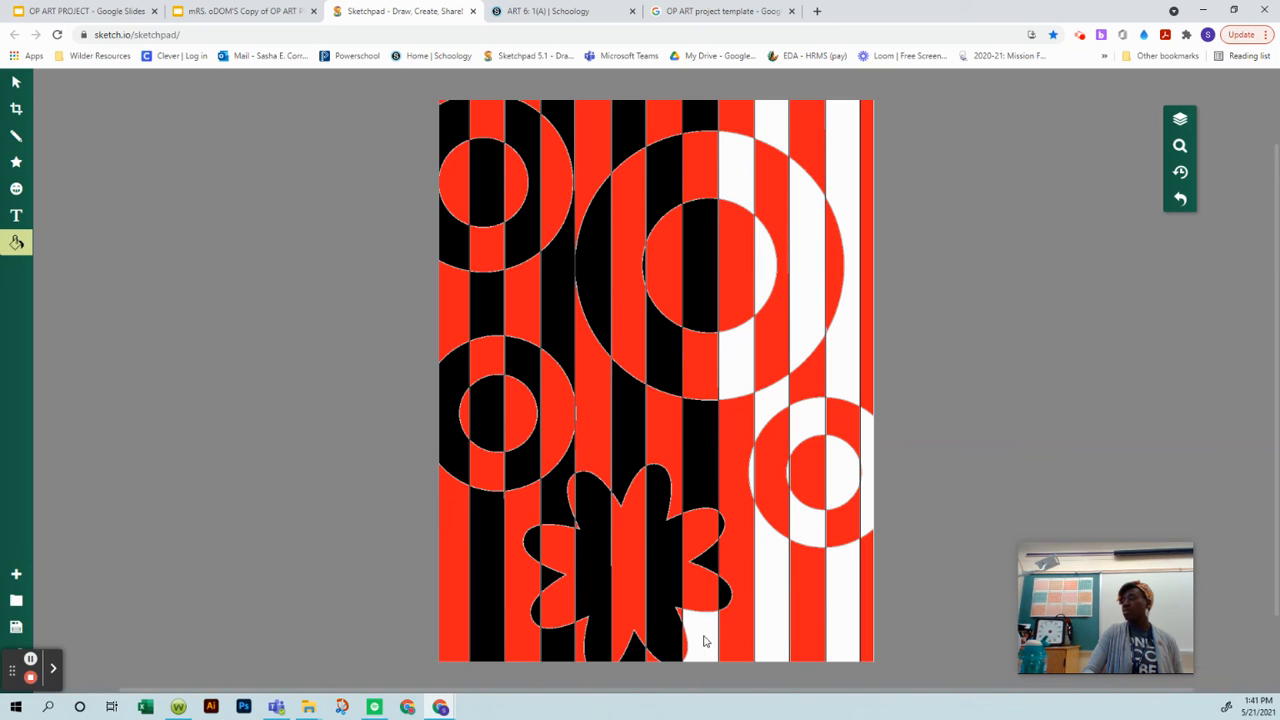
Step: Fill the white stripe sections below and above the small right ring's left side, plus that ring's left-edge slivers, with black
left_click(779, 638)
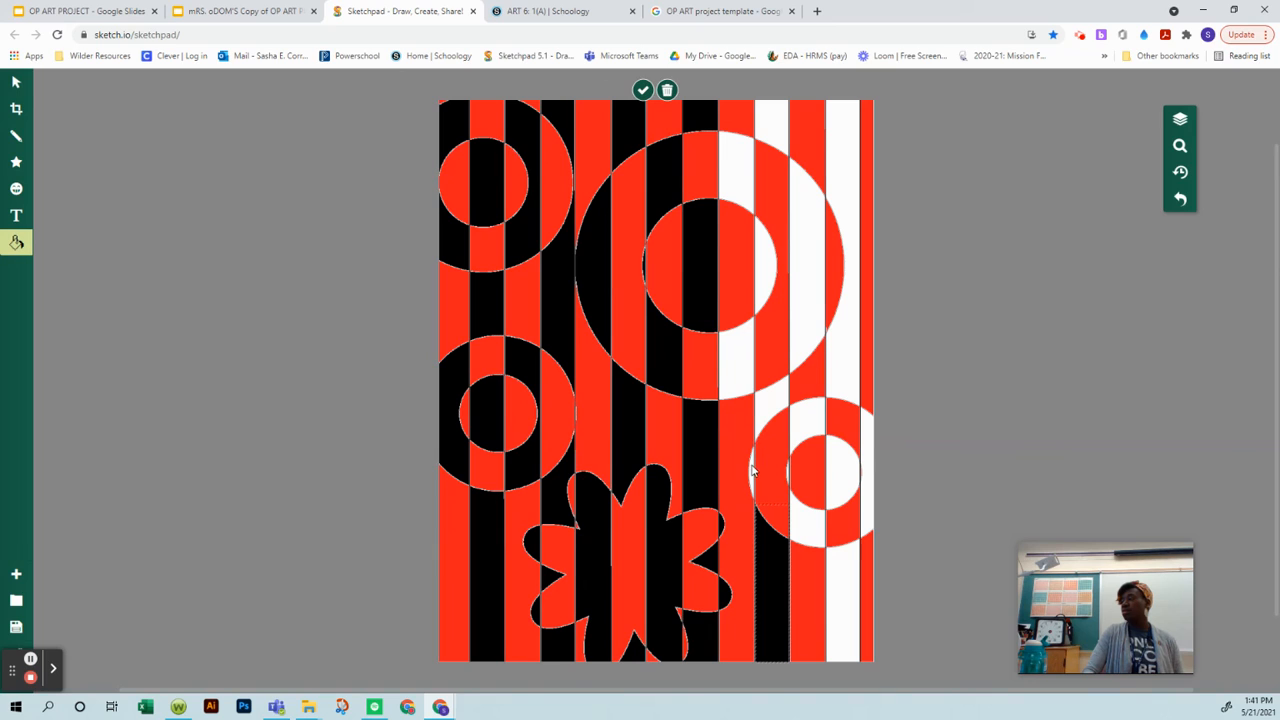
left_click(753, 470)
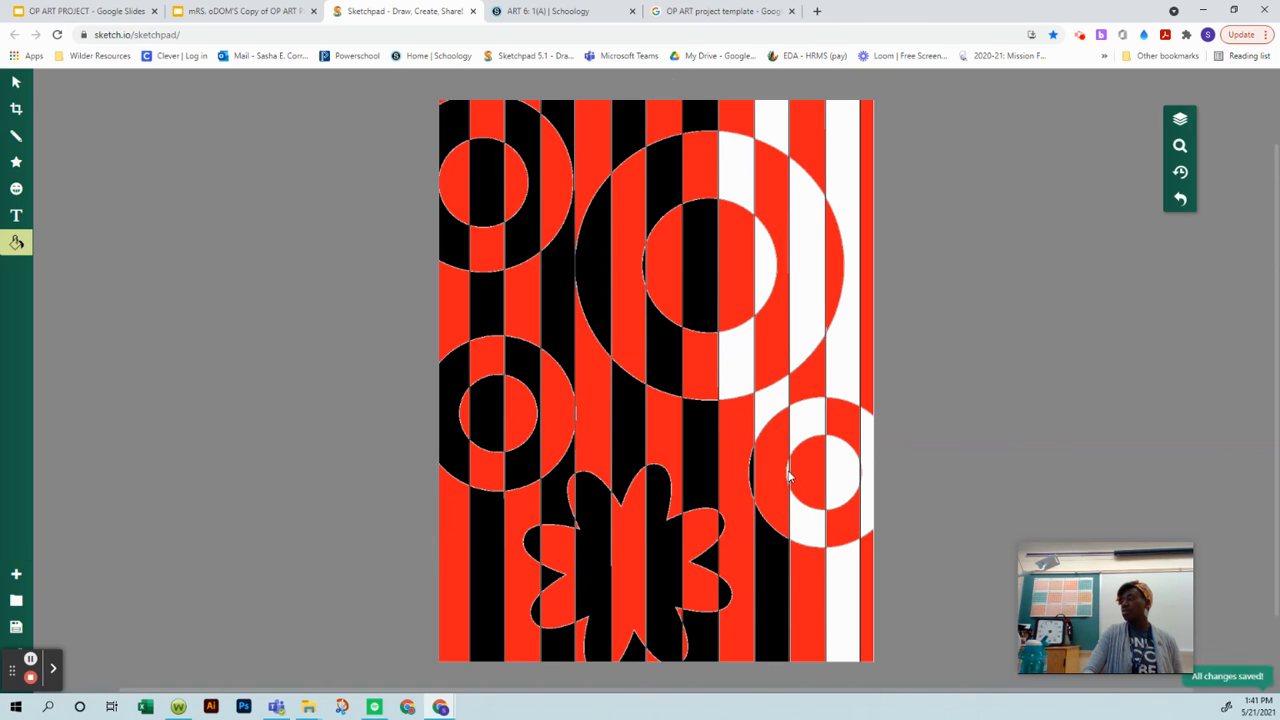
left_click(775, 400)
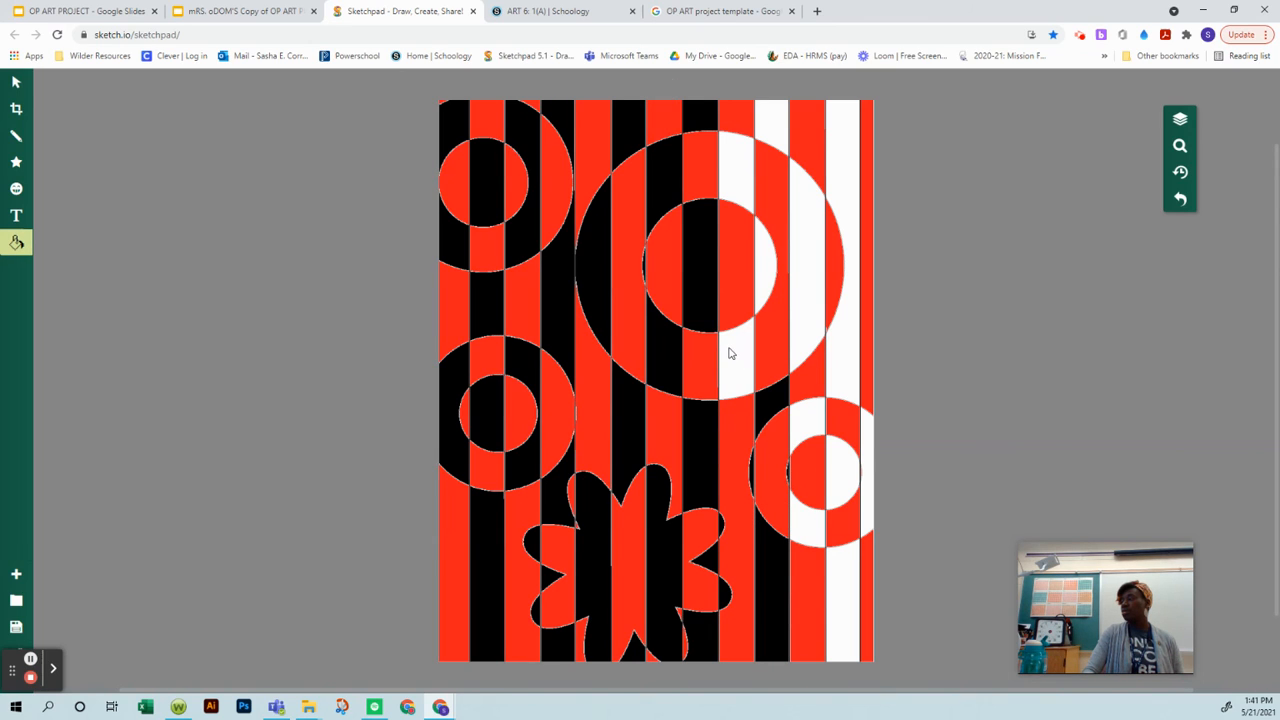
Step: Fill the white sections in the right half of the largest ring and the white stripe above it with black
left_click(729, 351)
left_click(766, 266)
left_click(729, 161)
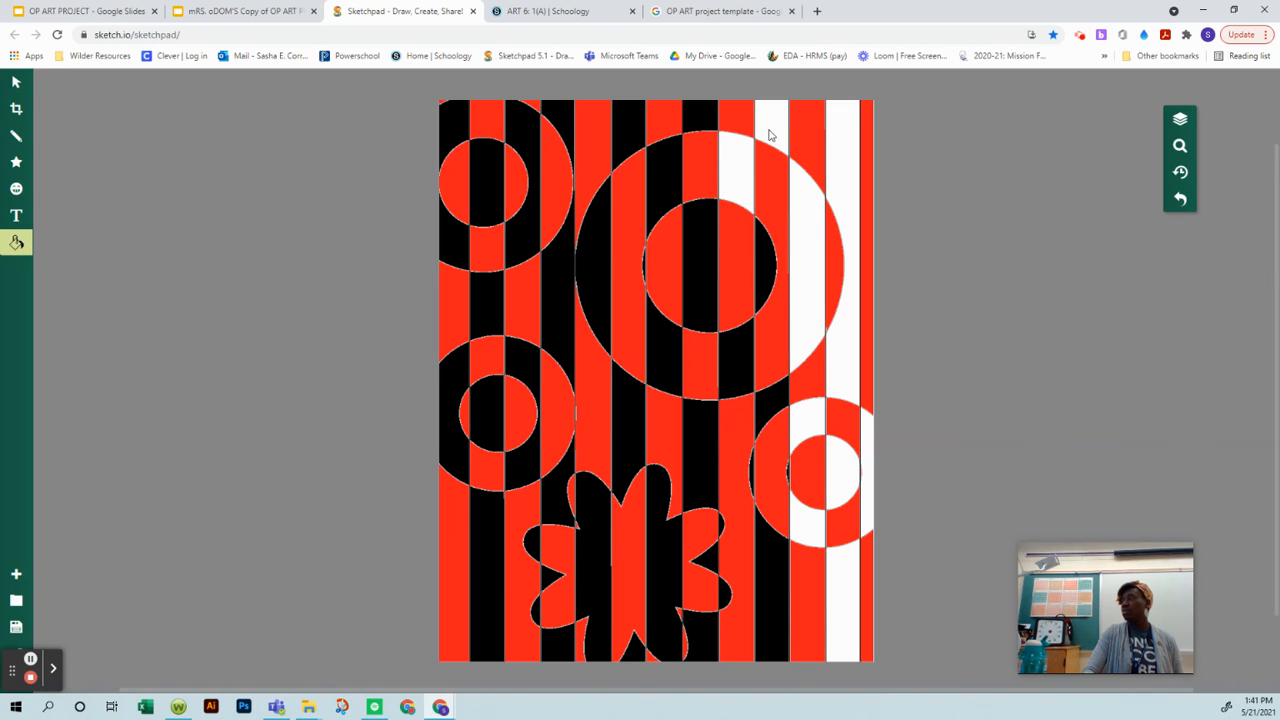
left_click(777, 125)
left_click(812, 224)
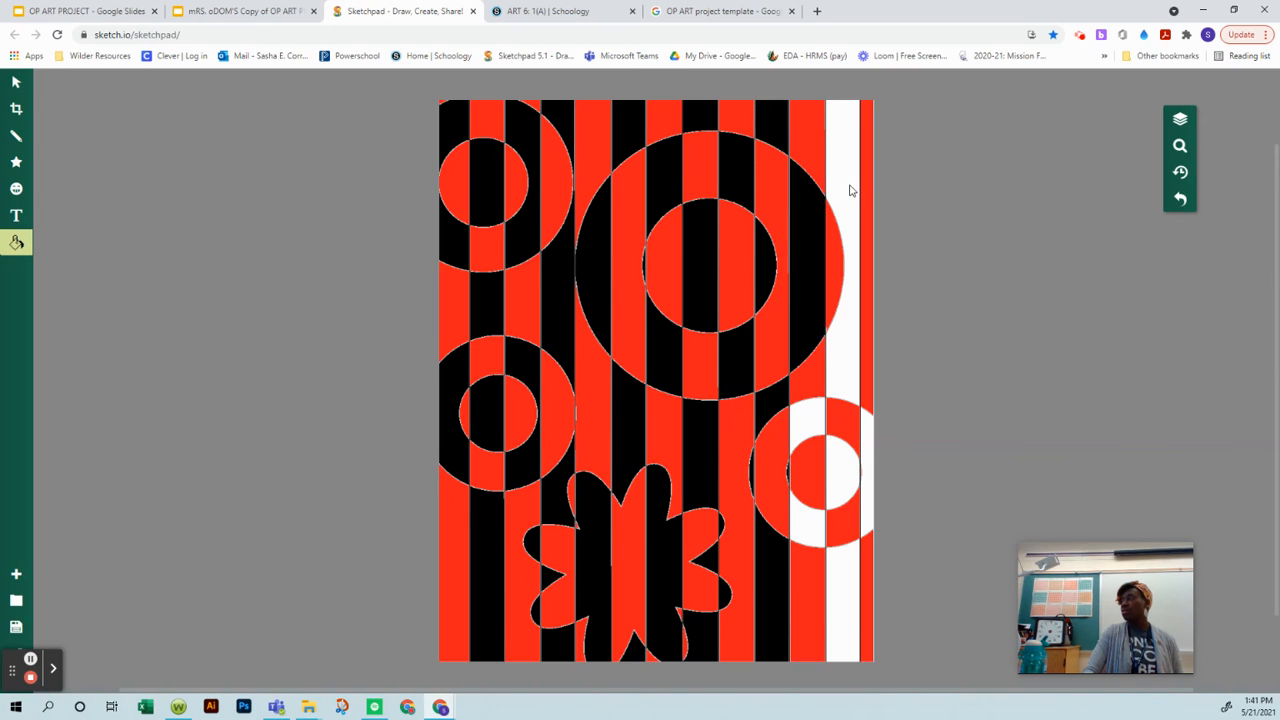
Step: Fill the rightmost white stripe and the remaining white sections of the small right ring with black
left_click(849, 188)
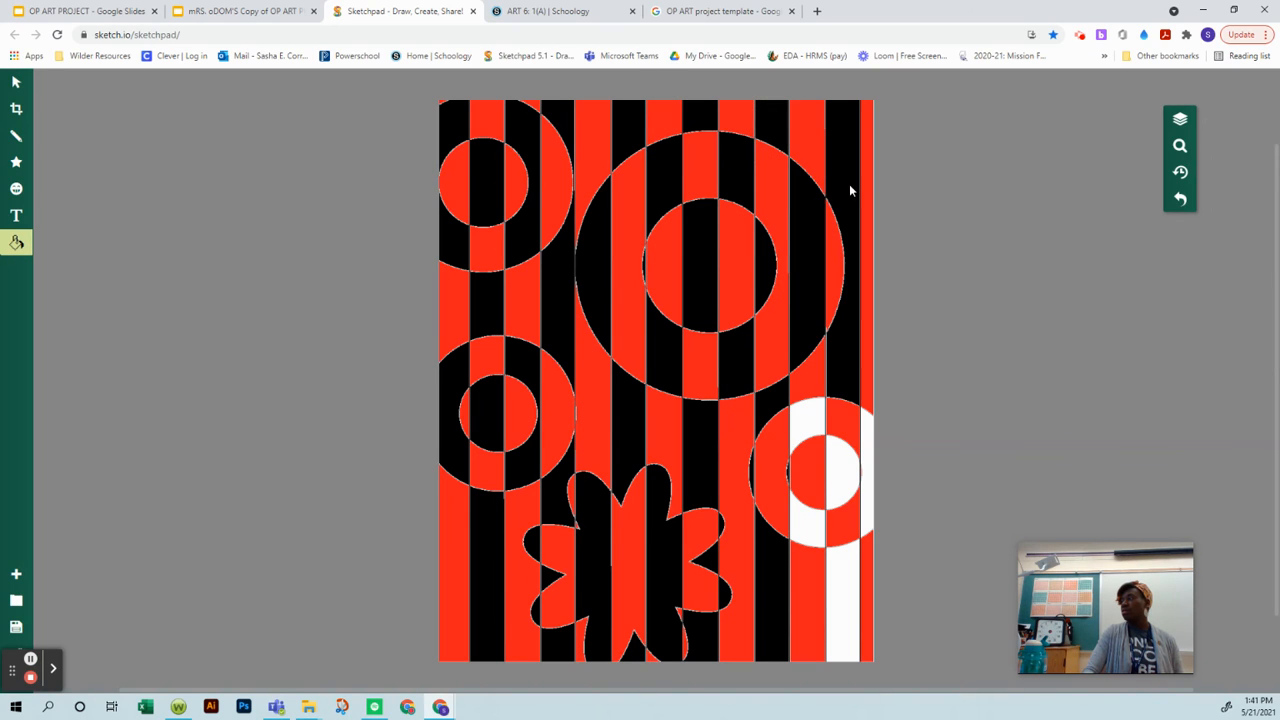
left_click(797, 429)
left_click(809, 521)
left_click(838, 476)
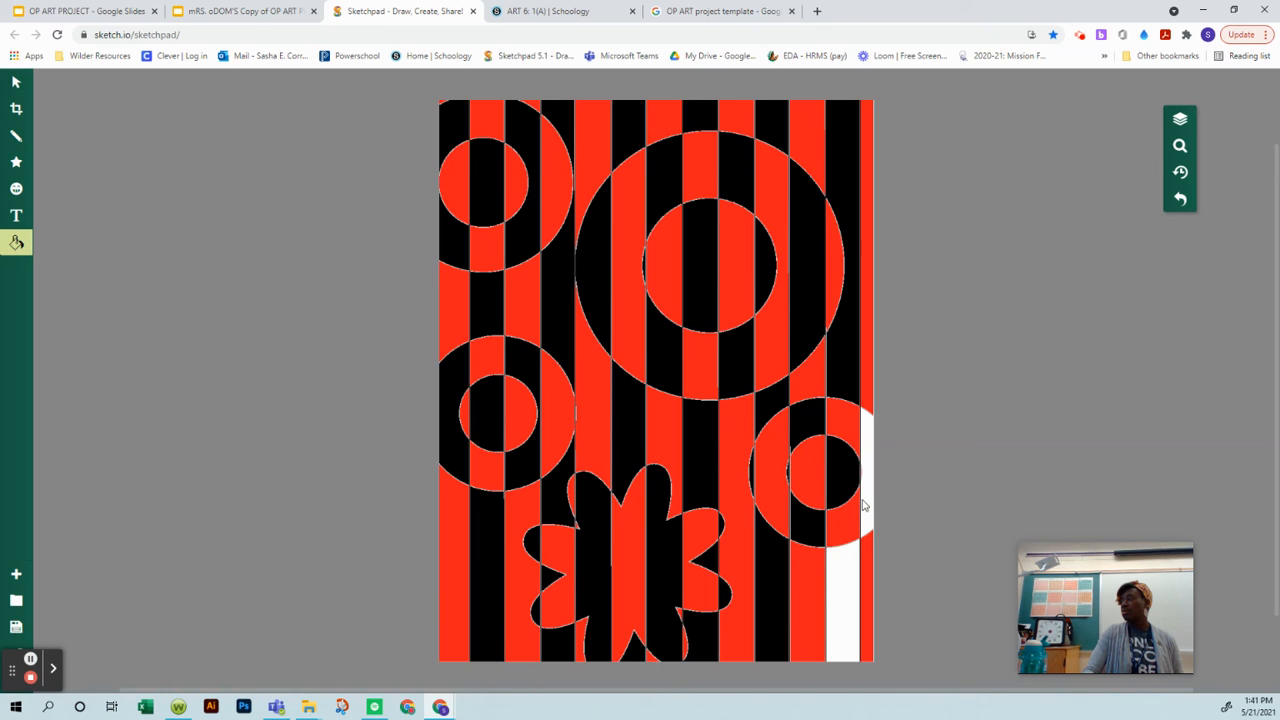
left_click(864, 507)
left_click(831, 585)
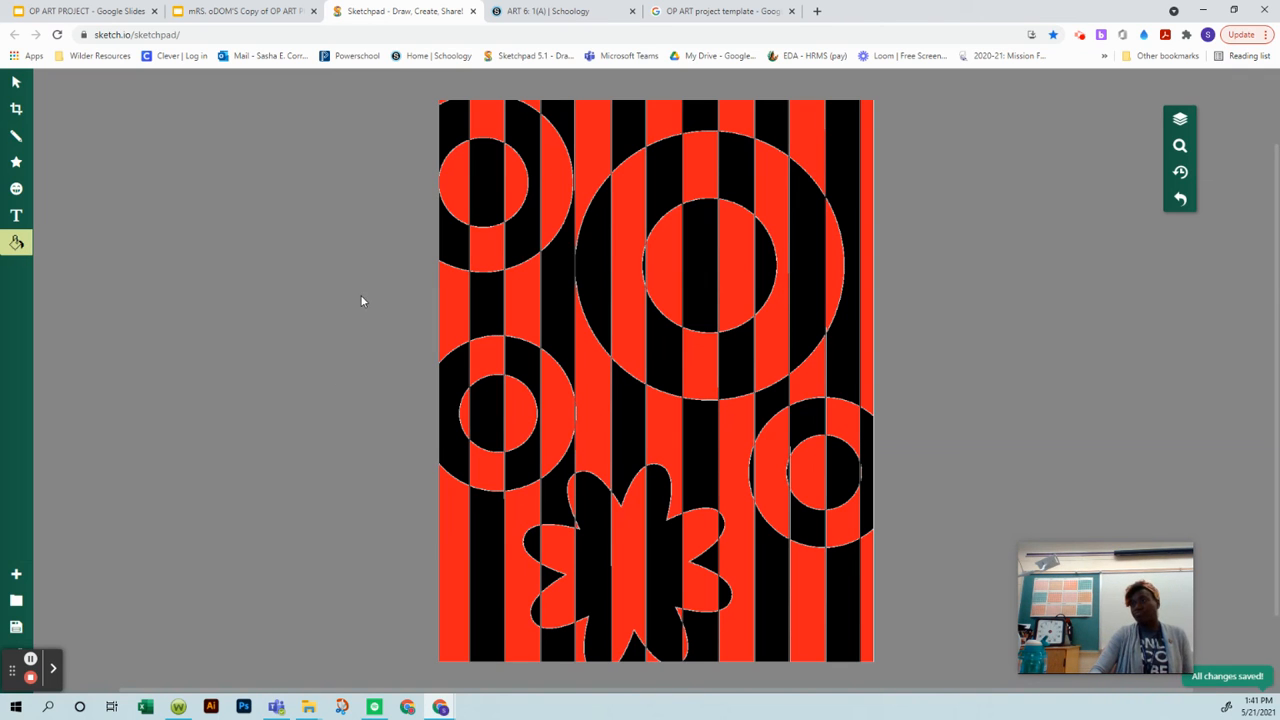
Step: Export the red and black drawing as a JPEG file
left_click(17, 628)
left_click(132, 196)
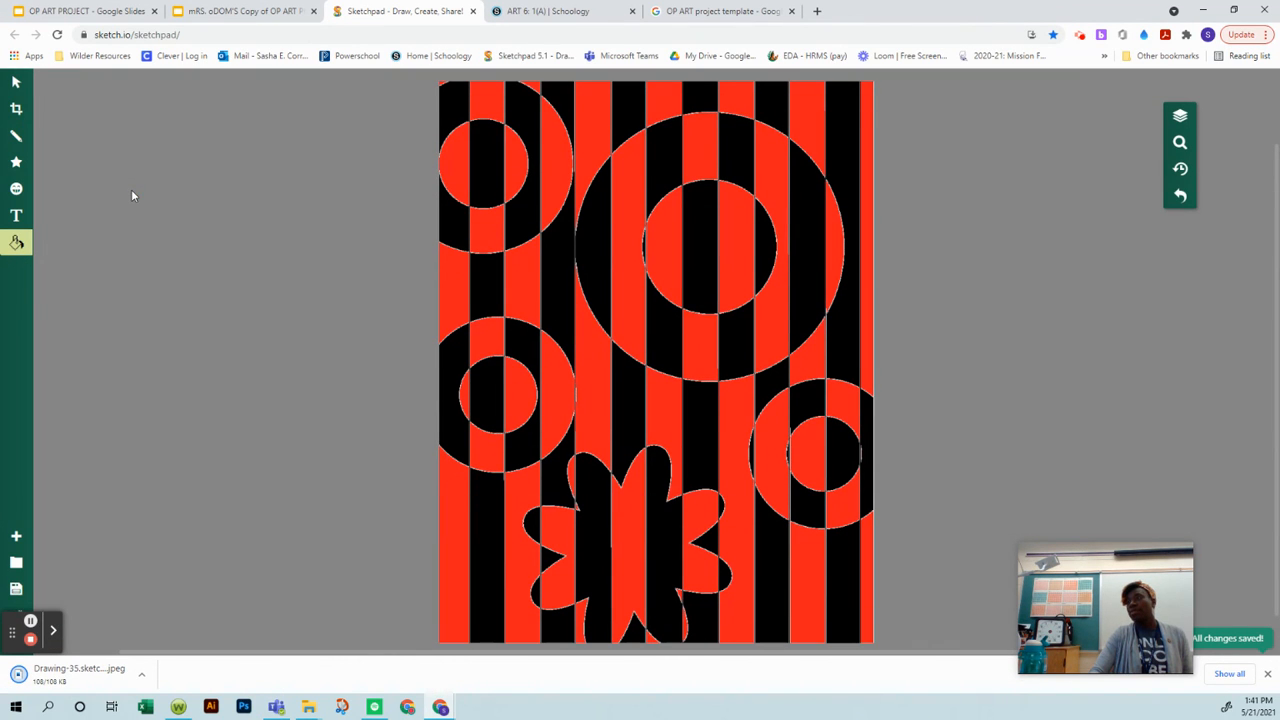
Step: Switch to the OP ART PROJECT copy in Google Slides and insert the "Drawing-35.sketchpad (1)" image from Downloads on slide 1
left_click(233, 11)
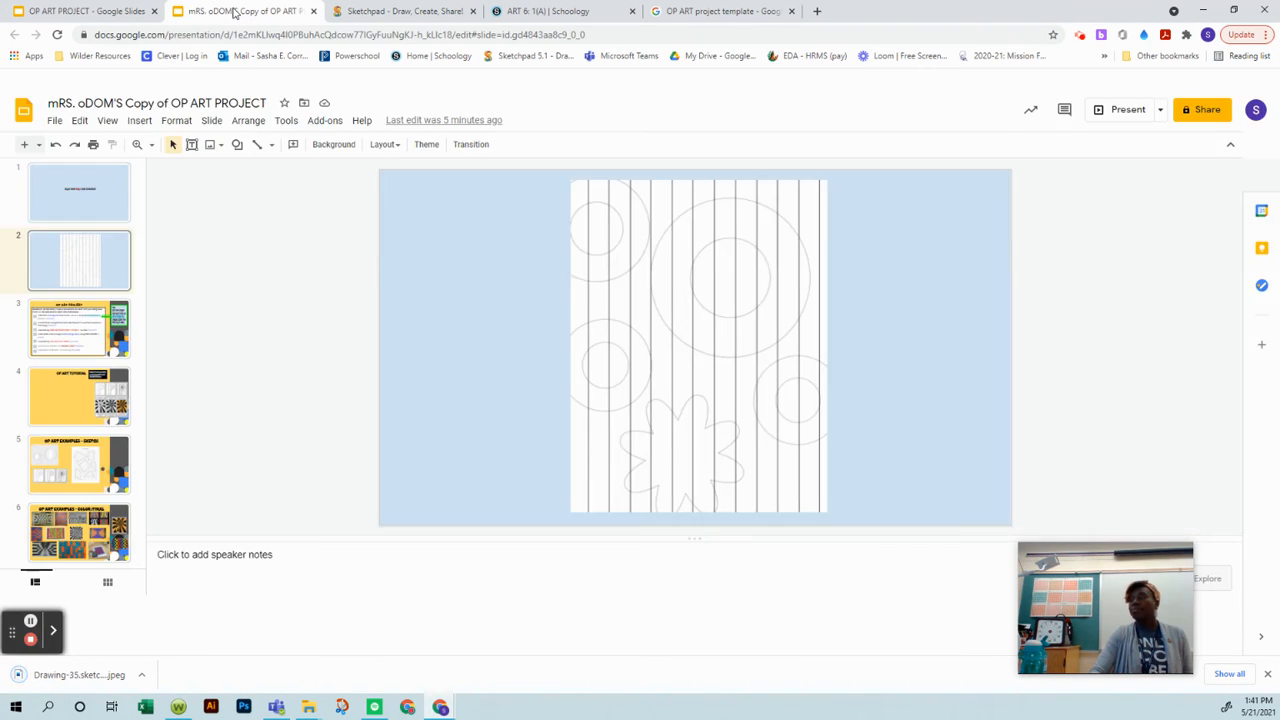
left_click(117, 199)
left_click(138, 121)
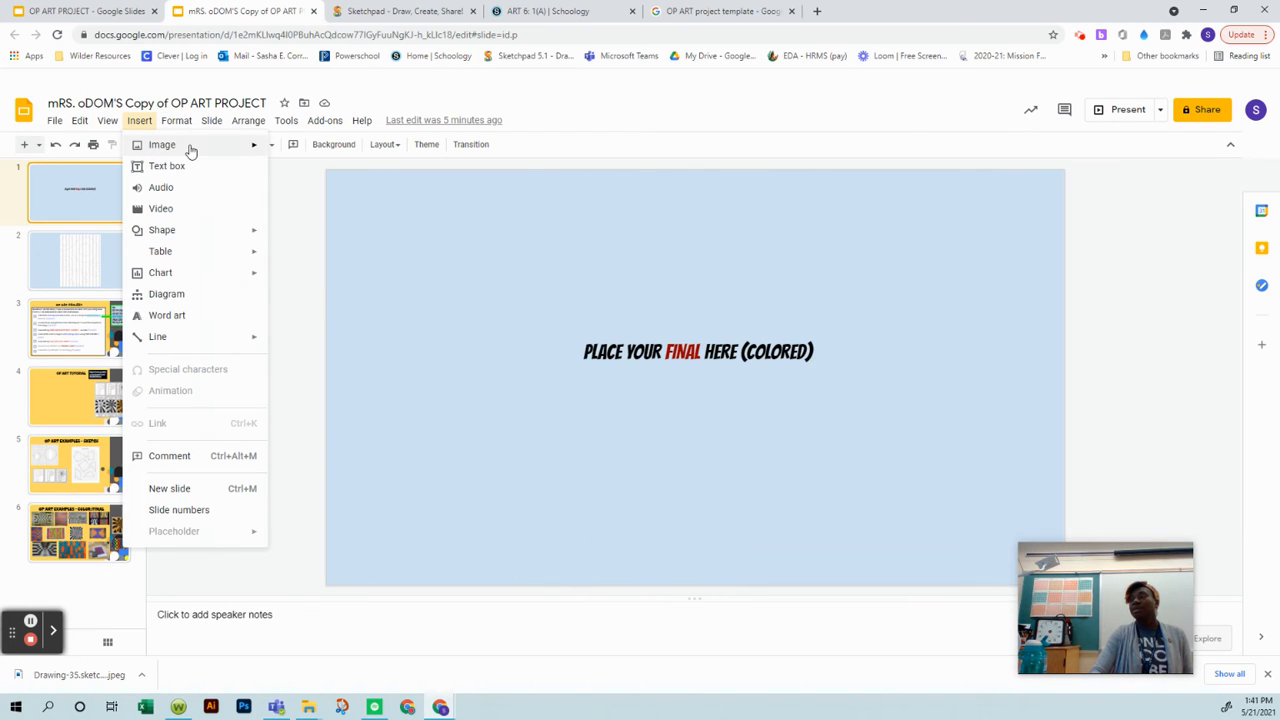
mouse_move(190, 149)
left_click(300, 149)
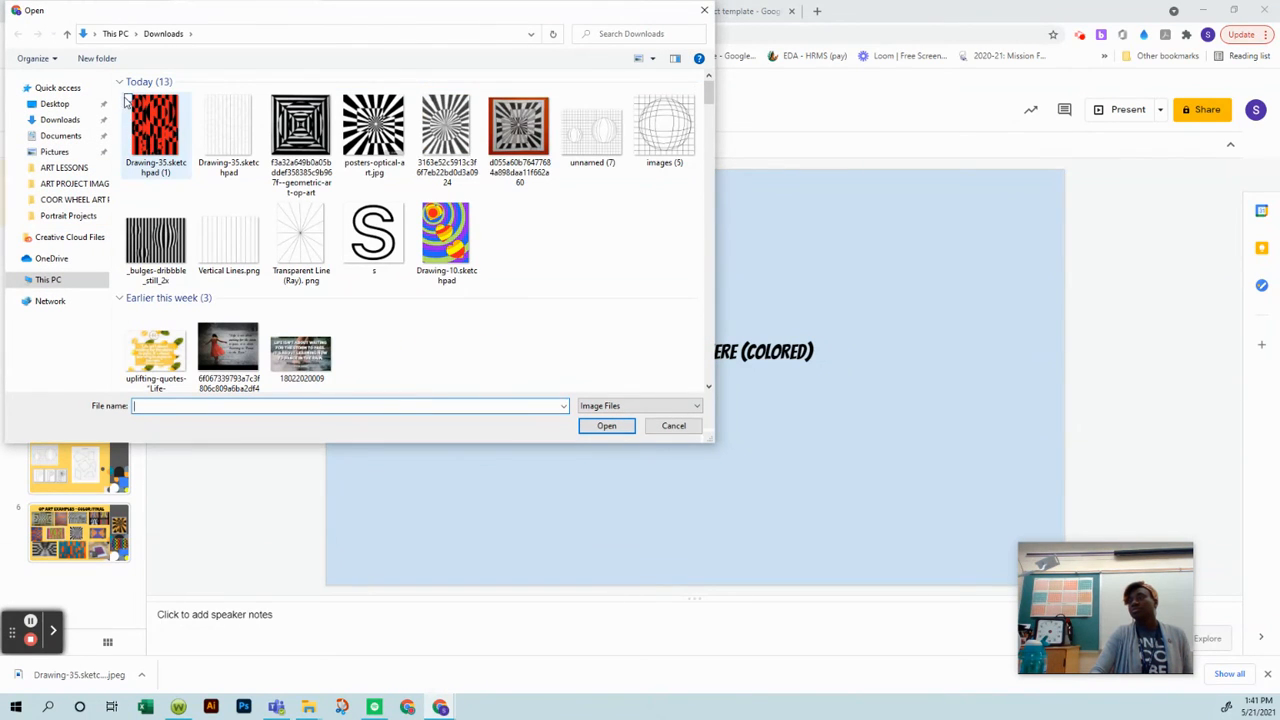
left_click(588, 426)
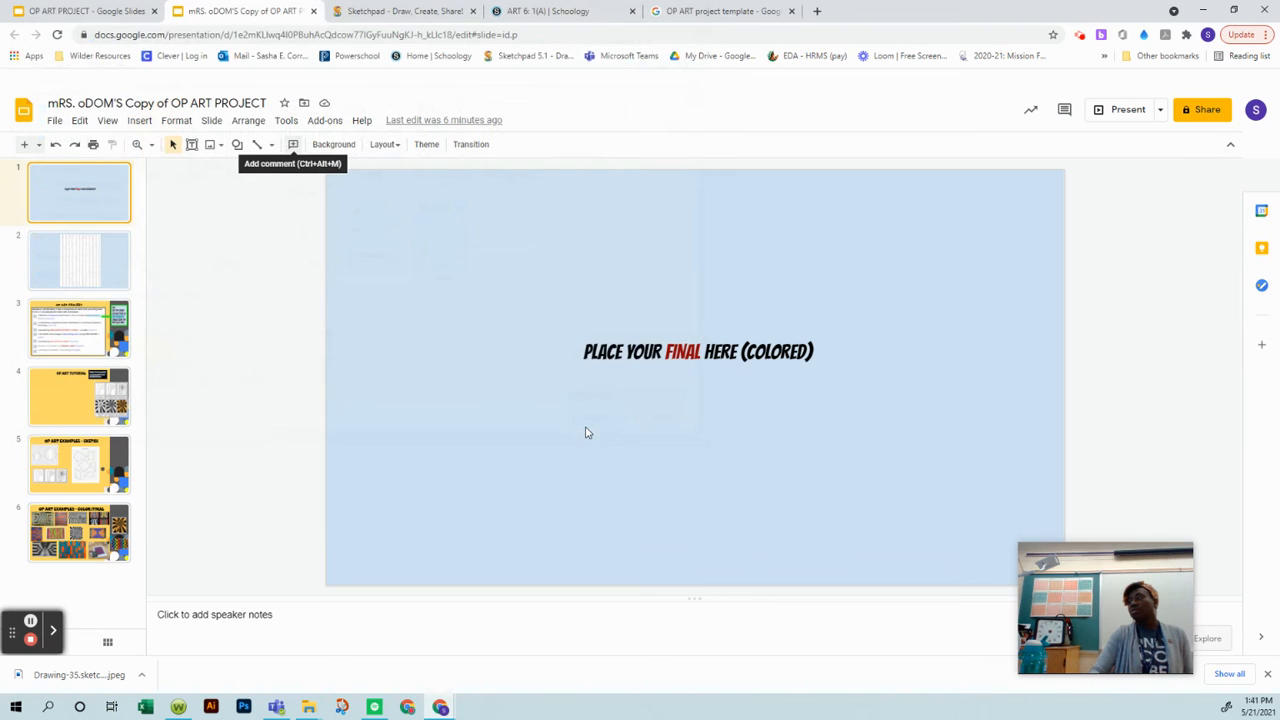
Step: Enlarge the red and black drawing to nearly the slide's full height and centre it over the placeholder text
left_click_drag(432, 270, 604, 268)
left_click_drag(696, 421, 806, 451)
left_click_drag(621, 390, 653, 395)
left_click(254, 403)
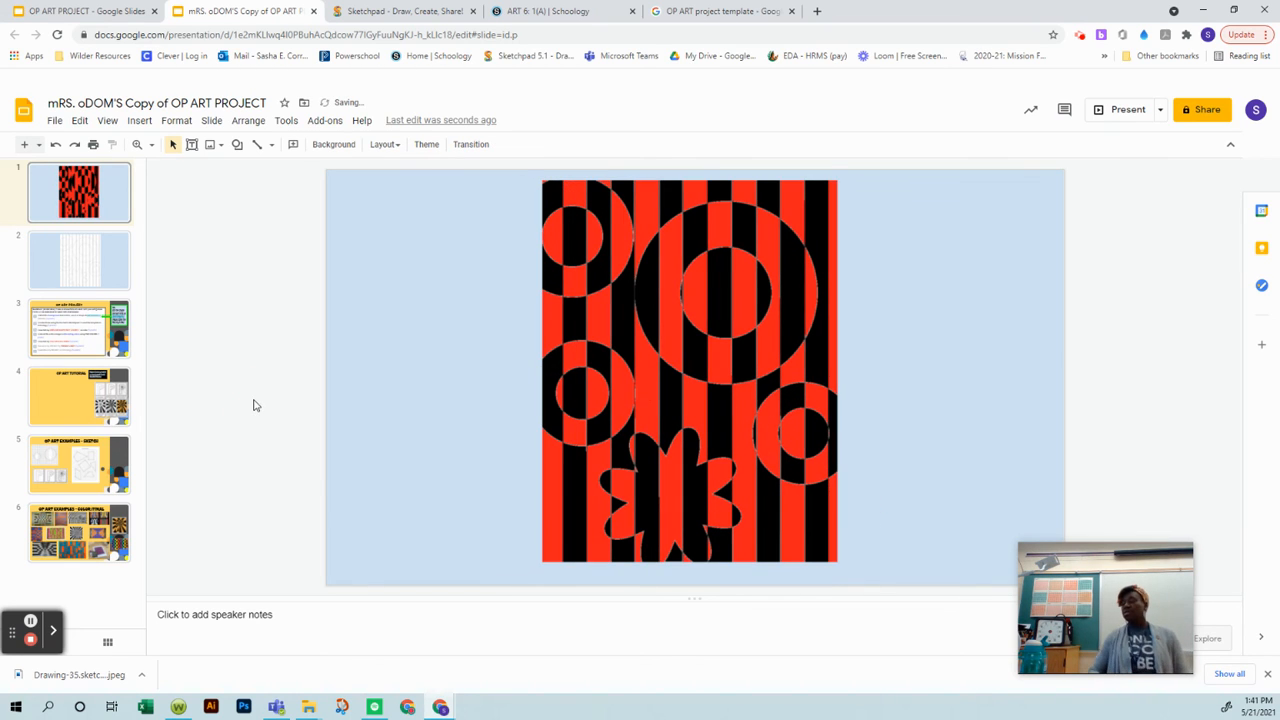
left_click(100, 330)
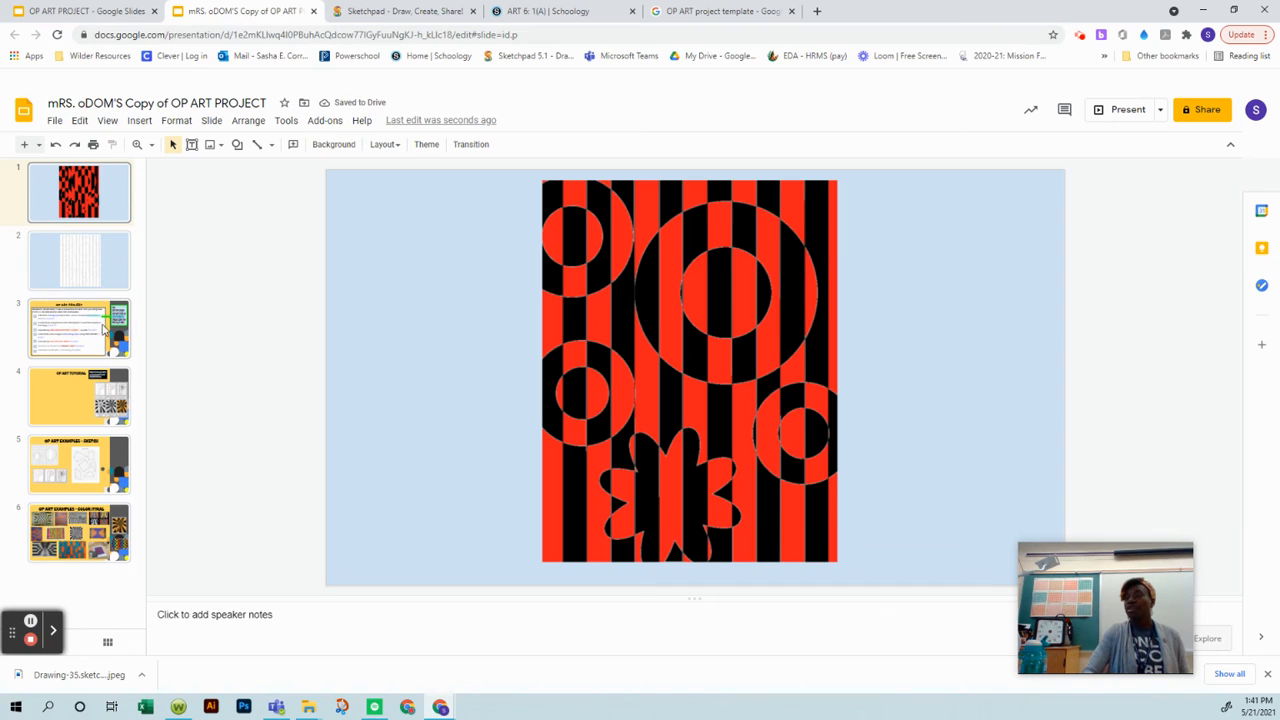